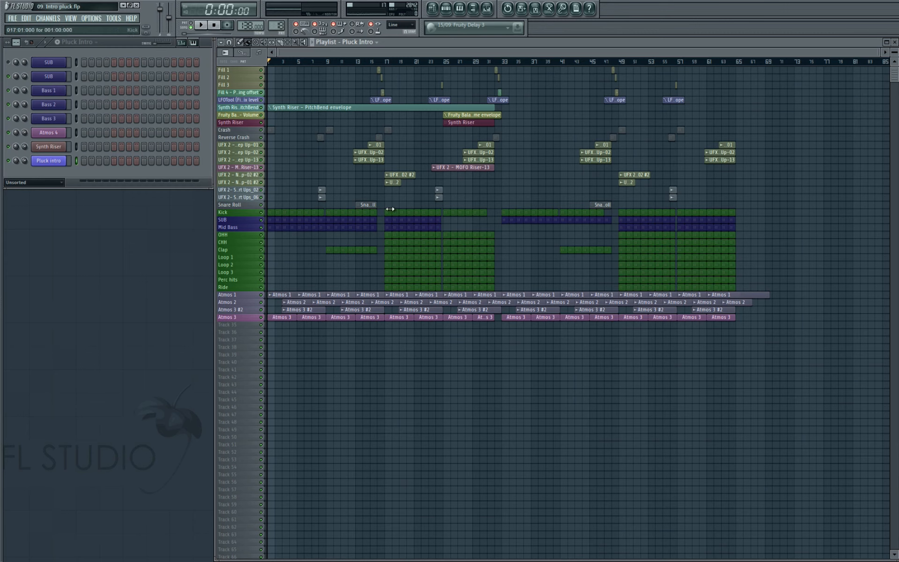
# Open the Pluck intro channel's Sylenth1 editor without its channel settings window, and show the mixer behind it
pyautogui.click(50, 161)
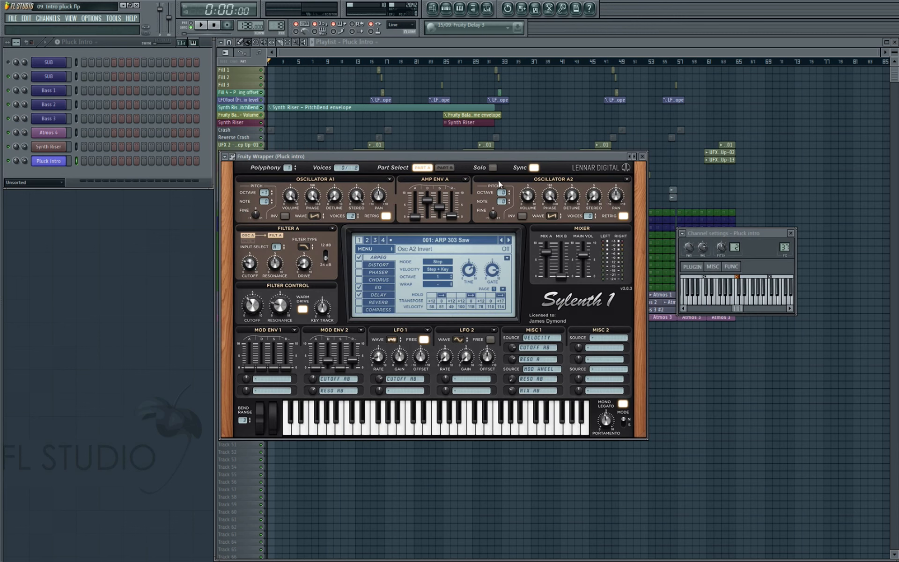
pyautogui.moveTo(492, 155); pyautogui.dragTo(501, 165)
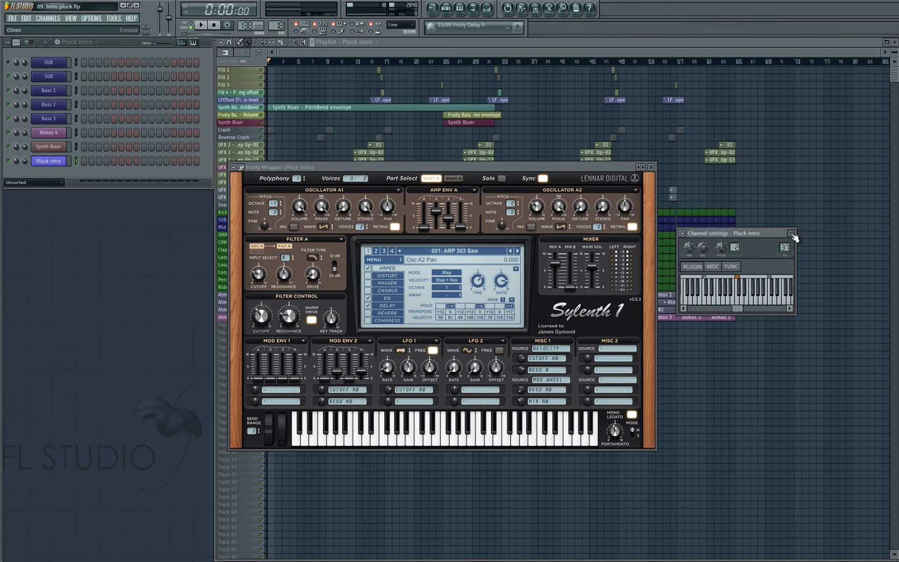
pyautogui.click(790, 232)
pyautogui.click(487, 8)
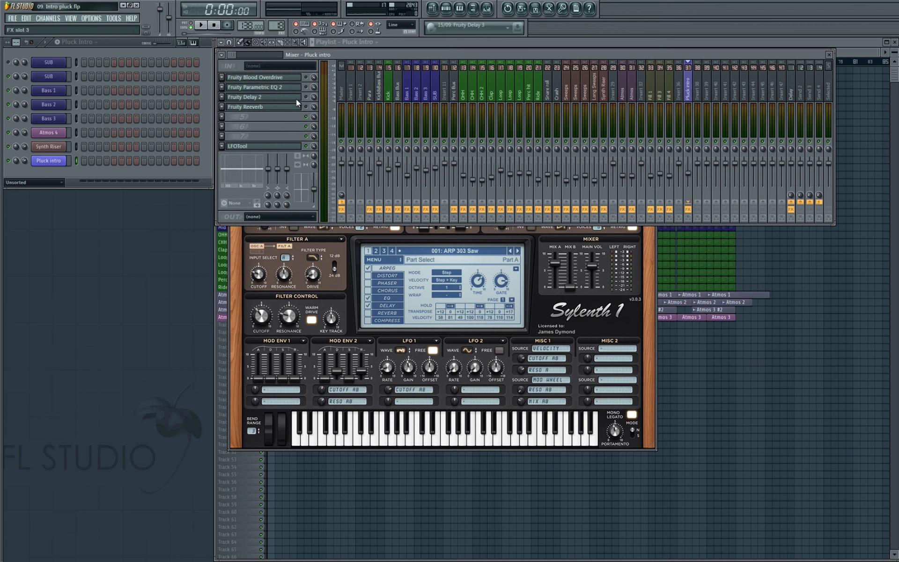
pyautogui.click(652, 244)
# Open the piano roll of the Pluck intro channel
pyautogui.rightClick(50, 161)
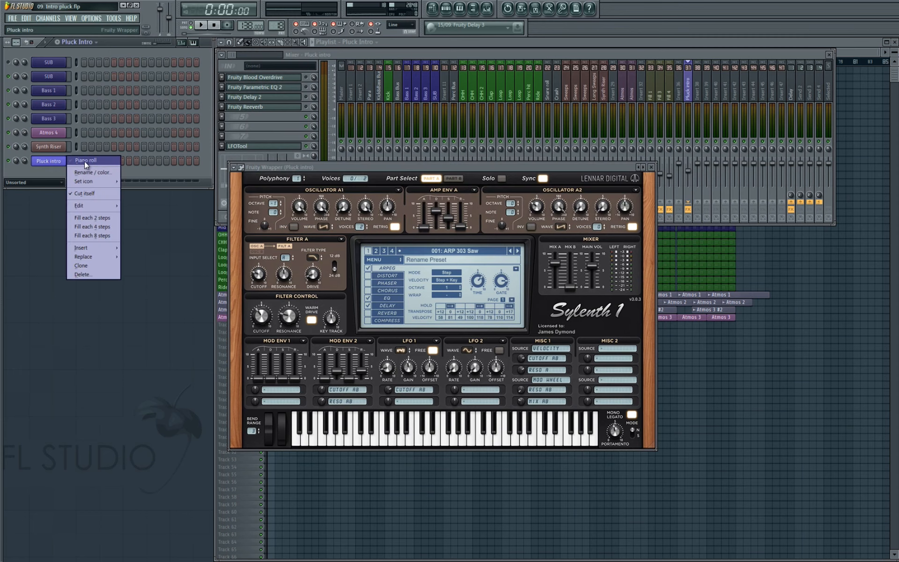
pyautogui.click(85, 161)
pyautogui.click(21, 64)
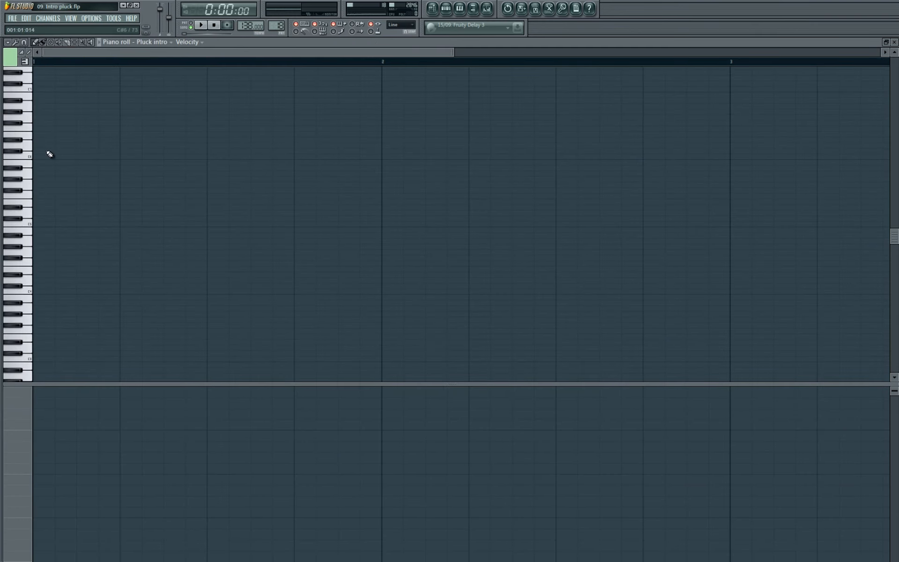
# Draw two-step notes E6 and B5 together at the start of bar 1, followed by a two-step E4 note
pyautogui.click(75, 135)
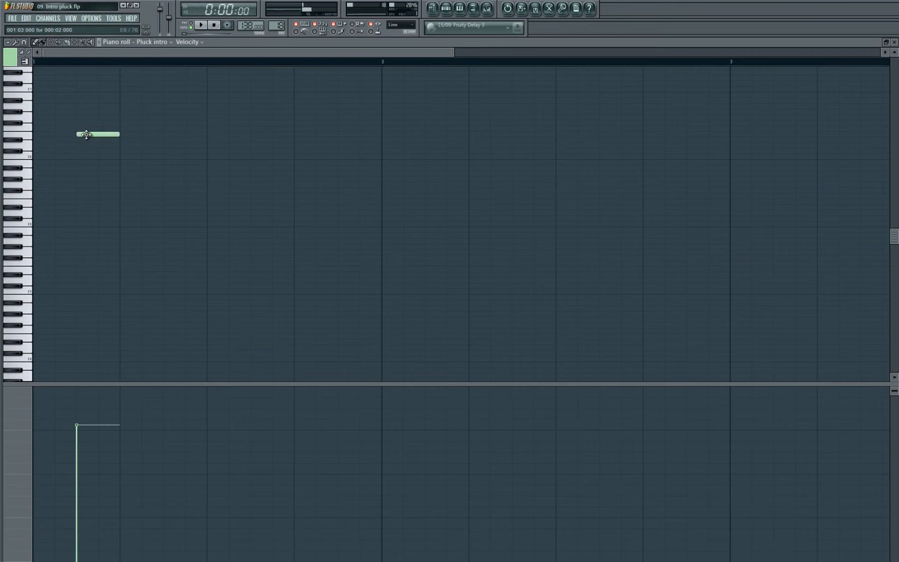
pyautogui.click(80, 157)
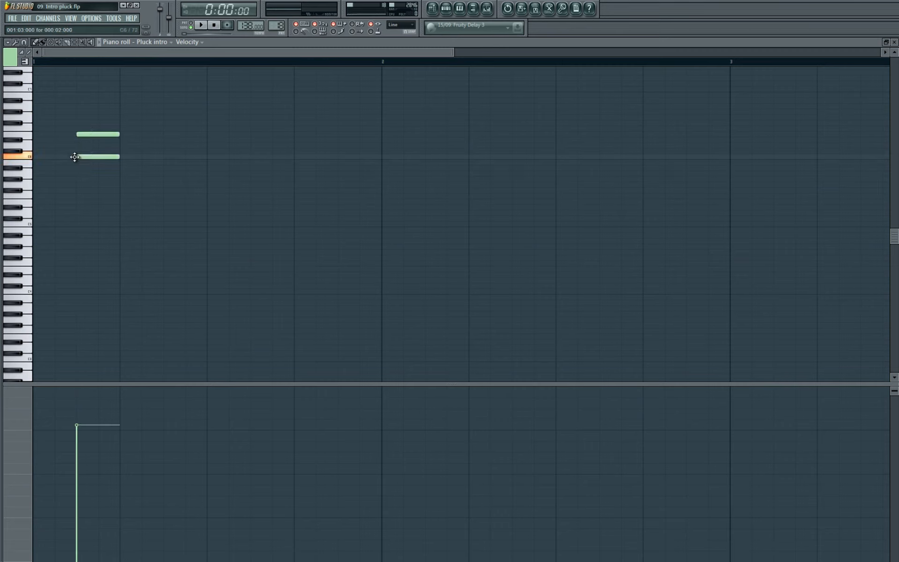
pyautogui.moveTo(85, 156); pyautogui.dragTo(86, 162)
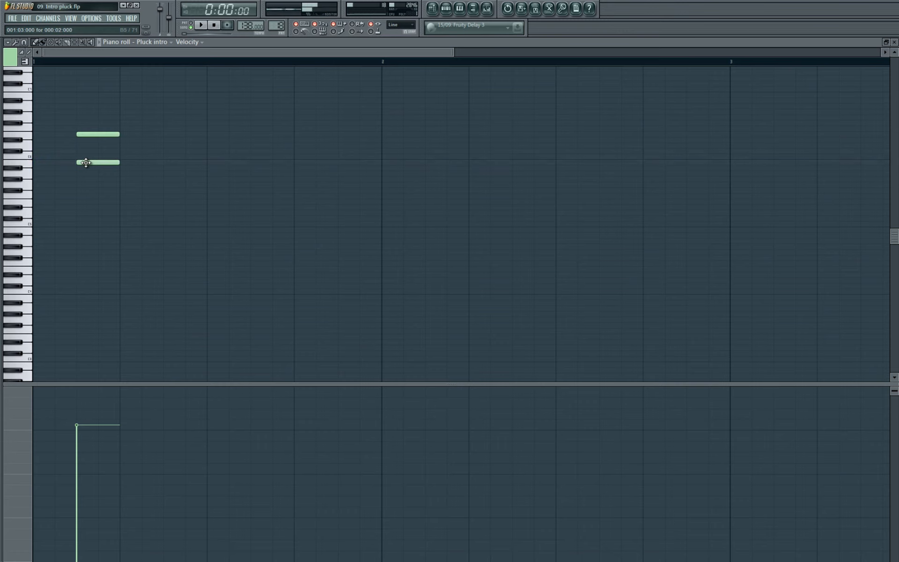
pyautogui.moveTo(112, 263)
pyautogui.mouseDown()
pyautogui.moveTo(112, 273)
pyautogui.moveTo(112, 264)
pyautogui.mouseUp()
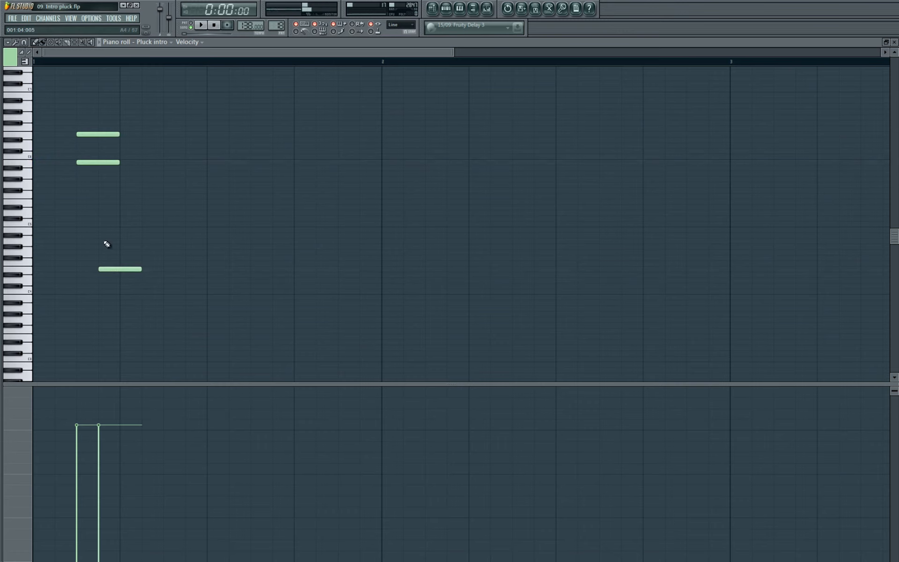
pyautogui.moveTo(107, 227); pyautogui.dragTo(98, 86)
pyautogui.moveTo(97, 135); pyautogui.dragTo(38, 133)
pyautogui.moveTo(126, 265)
pyautogui.mouseDown()
pyautogui.moveTo(147, 268)
pyautogui.moveTo(111, 270)
pyautogui.mouseUp()
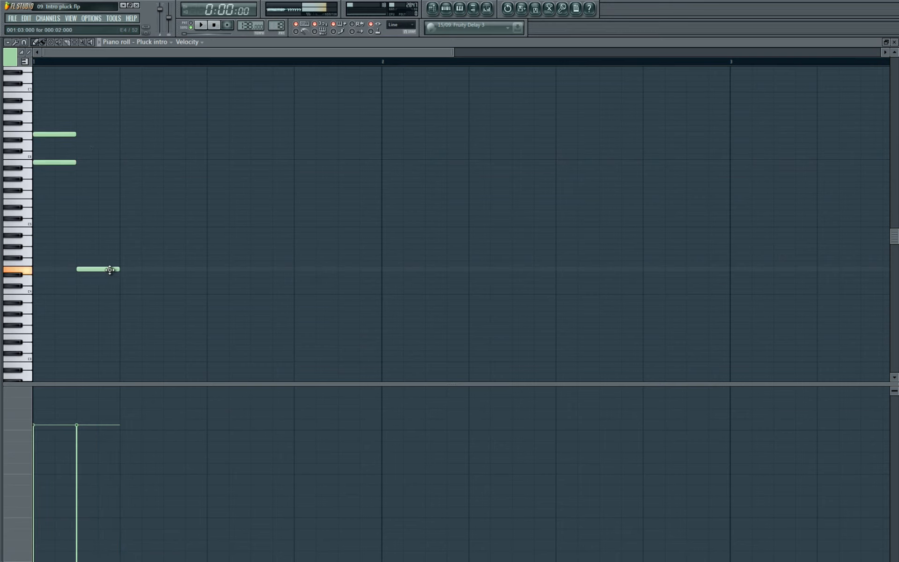
# Play the pattern and copy all three notes into the start of bar 2
pyautogui.scroll(3, 15, 251)
pyautogui.scroll(-1, 15, 251)
pyautogui.click(188, 28)
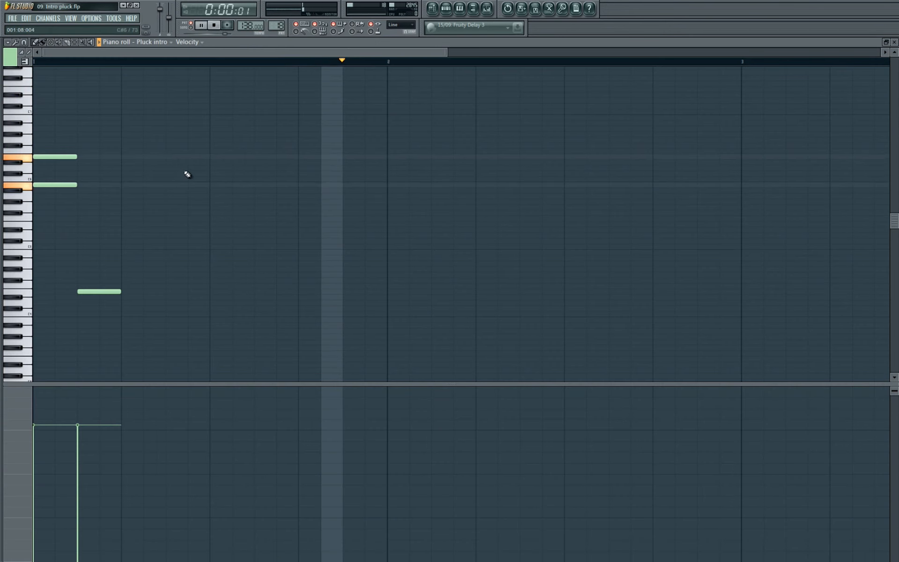
pyautogui.hotkey('ctrl', 'a')
pyautogui.hotkey('ctrl', 'c')
pyautogui.moveTo(216, 193); pyautogui.dragTo(188, 190)
pyautogui.hotkey('ctrl', 'v')
pyautogui.moveTo(270, 219); pyautogui.dragTo(289, 227)
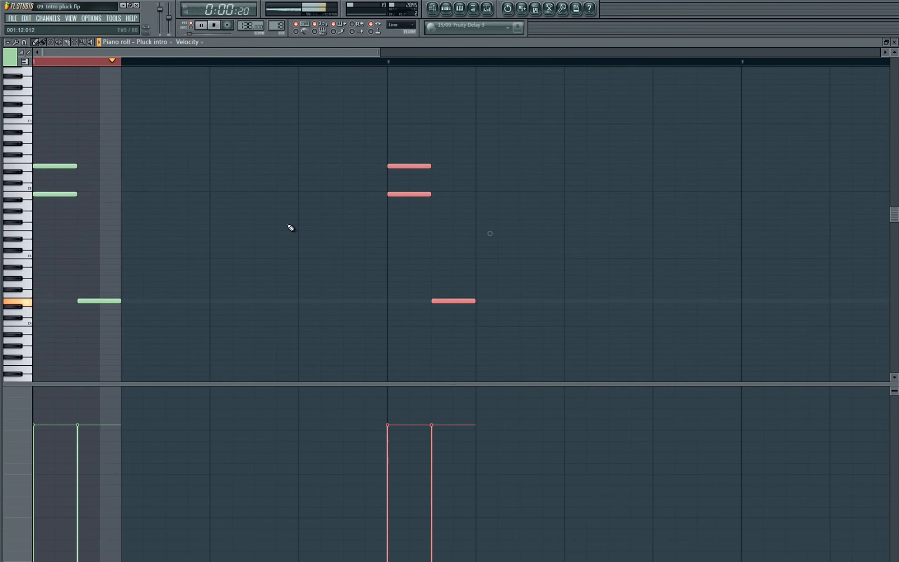
# Stop playback and repeat the three-note phrase through the rest of bar 1
pyautogui.press('space')
pyautogui.moveTo(63, 140); pyautogui.dragTo(172, 360)
pyautogui.moveTo(120, 305); pyautogui.dragTo(365, 301)
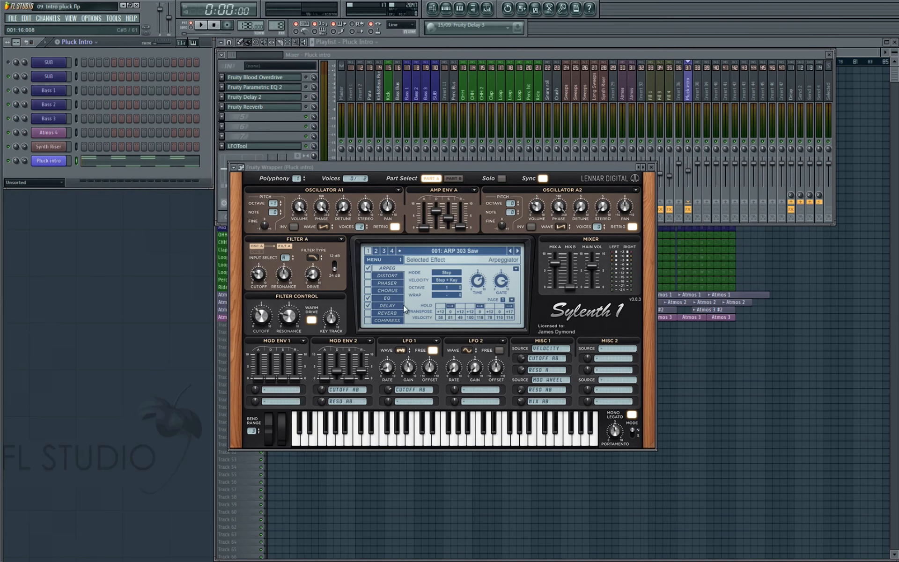
# Reset the current Sylenth1 preset to Init
pyautogui.click(393, 259)
pyautogui.moveTo(433, 269)
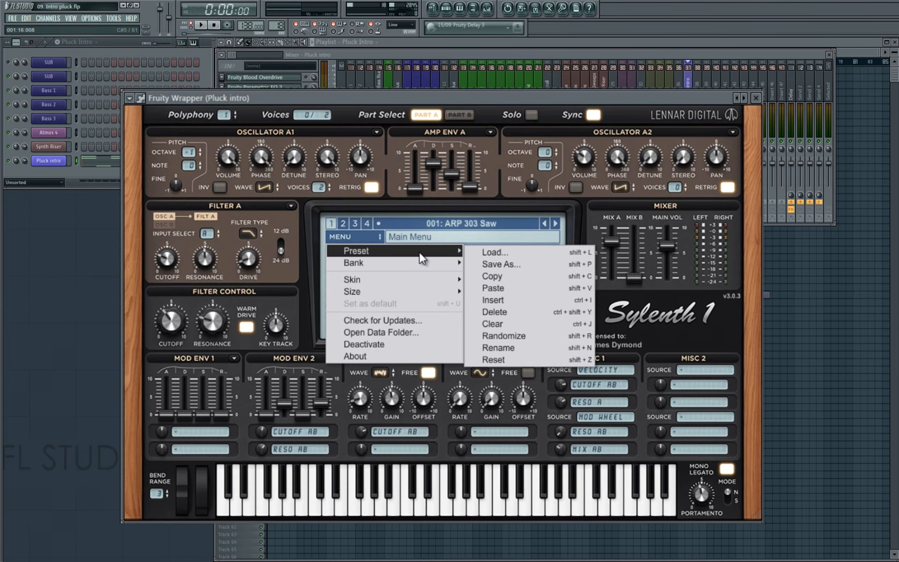
pyautogui.click(539, 320)
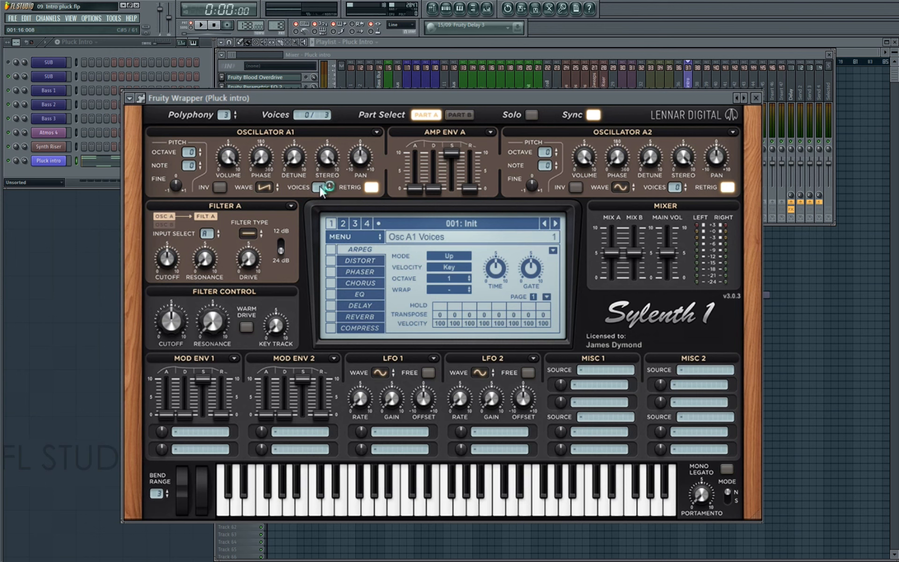
# Set Oscillator A1 to 8 voices, lower Mix B fully, and preview the pattern
pyautogui.moveTo(320, 188); pyautogui.dragTo(321, 171)
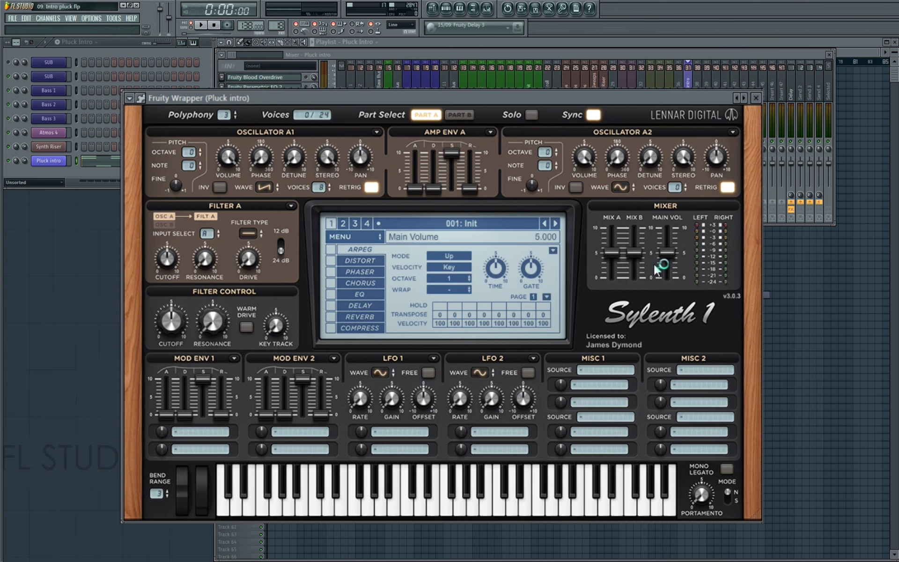
pyautogui.moveTo(637, 253); pyautogui.dragTo(640, 458)
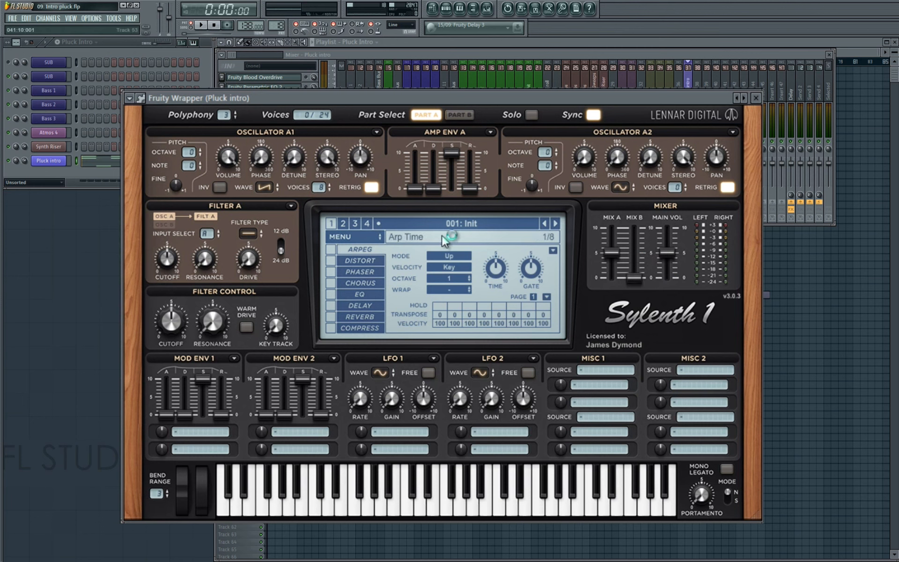
pyautogui.press('space')
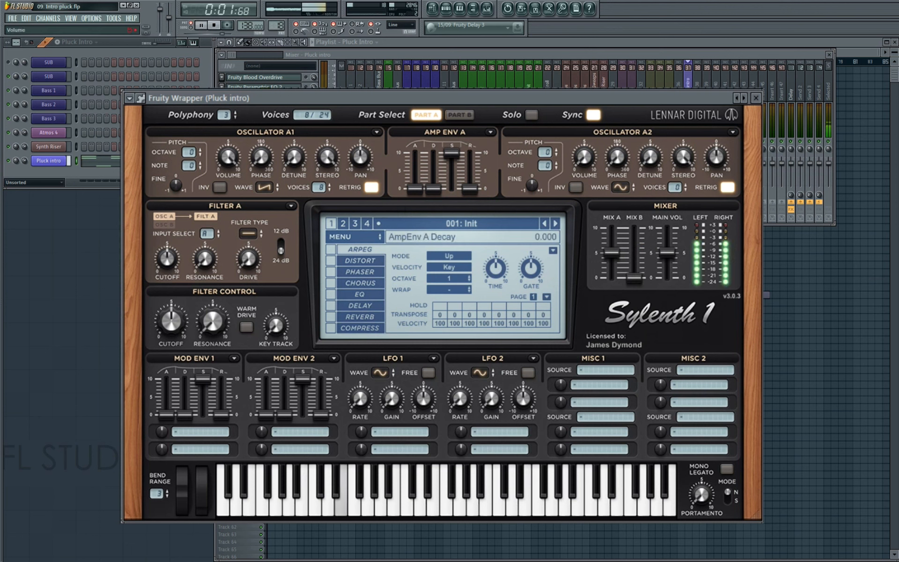
pyautogui.press('space')
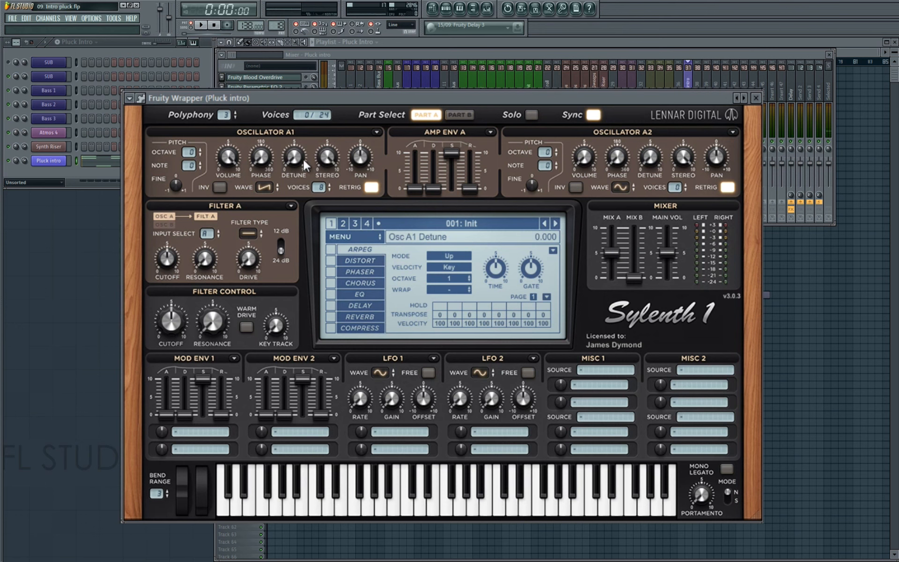
# Set Oscillator A1's detune to 2.100 while listening to the pattern
pyautogui.press('space')
pyautogui.moveTo(296, 162); pyautogui.dragTo(302, 122)
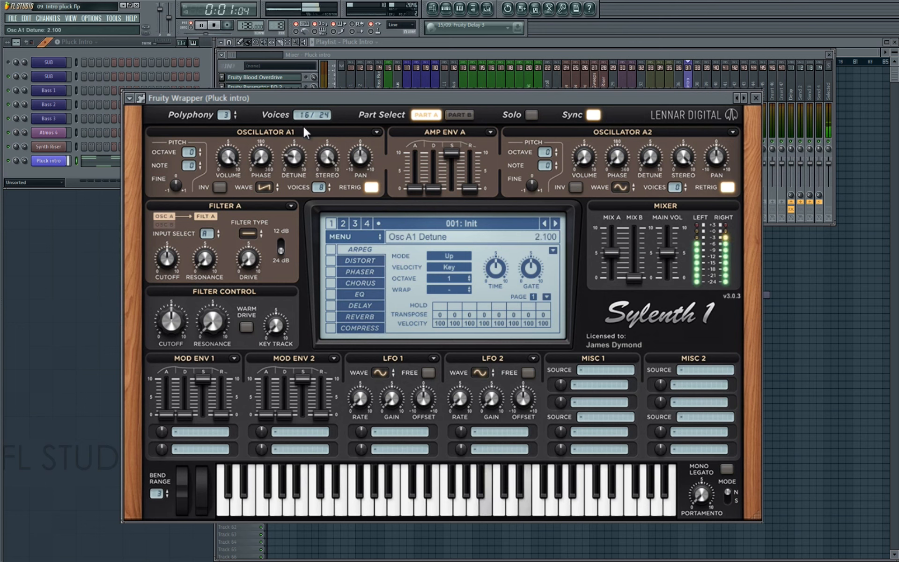
pyautogui.press('space')
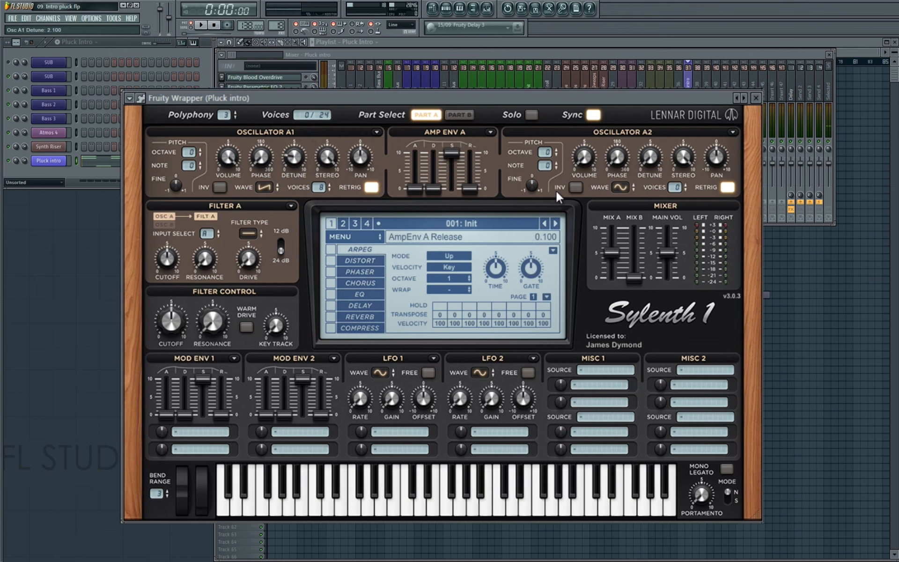
# Set Oscillator A2 to a Saw waveform with 8 voices
pyautogui.click(621, 188)
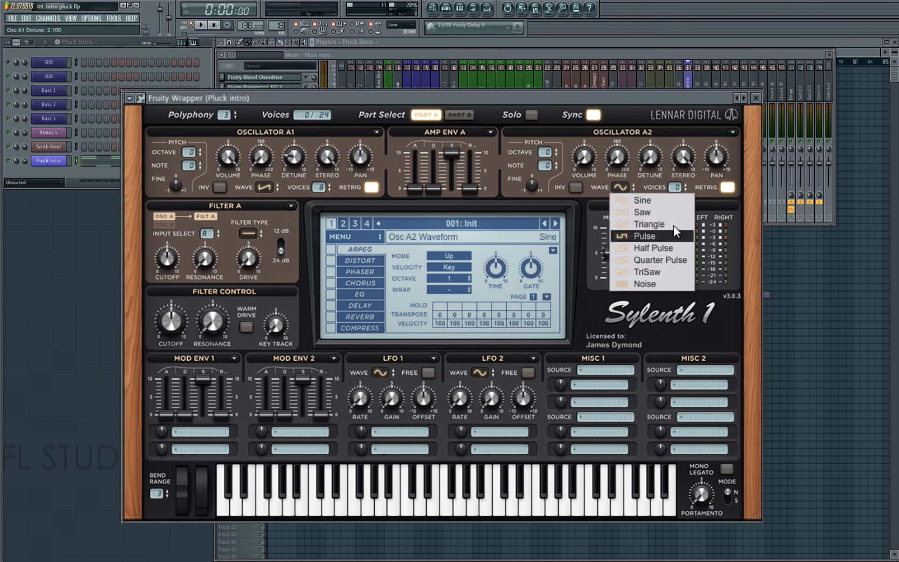
pyautogui.click(639, 212)
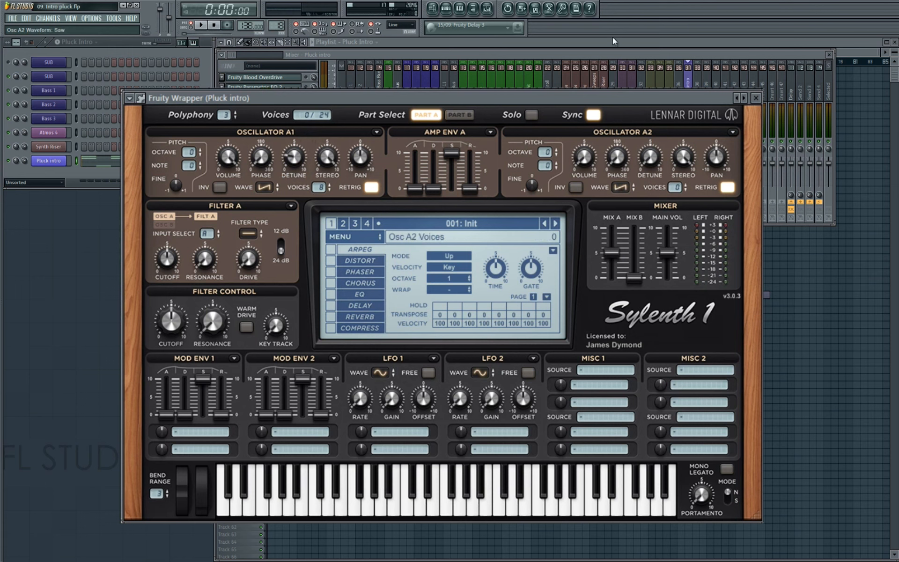
pyautogui.moveTo(675, 188); pyautogui.dragTo(680, 140)
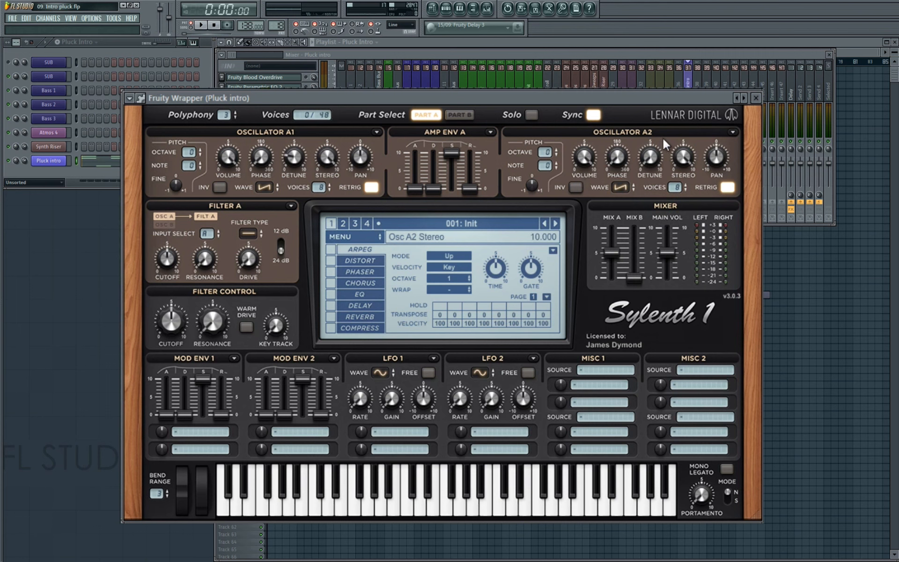
# During playback, fine-tune Oscillator A1's detune slightly downward and set Oscillator A2's detune to 2.533
pyautogui.press('space')
pyautogui.moveTo(653, 159); pyautogui.dragTo(655, 129)
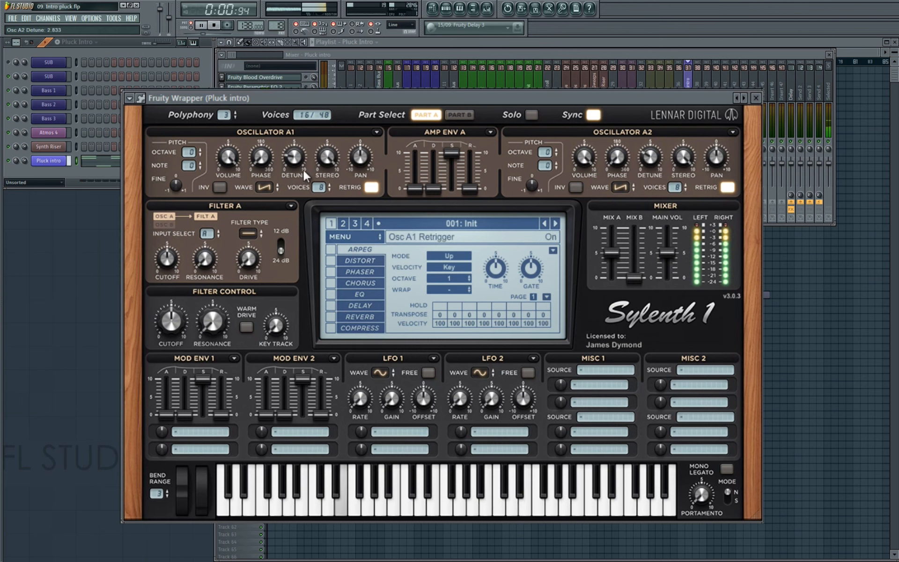
pyautogui.moveTo(294, 159); pyautogui.dragTo(293, 163)
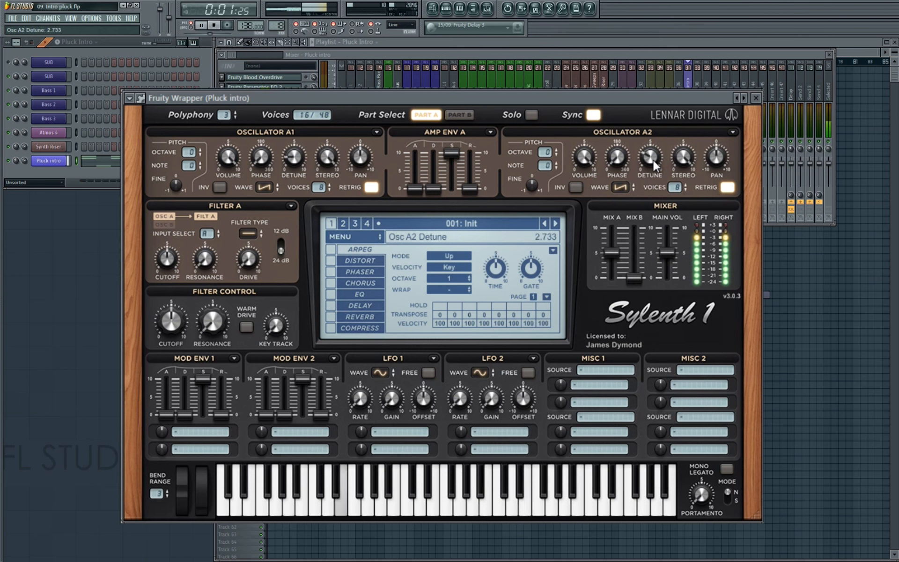
pyautogui.moveTo(655, 161); pyautogui.dragTo(658, 167)
pyautogui.press('space')
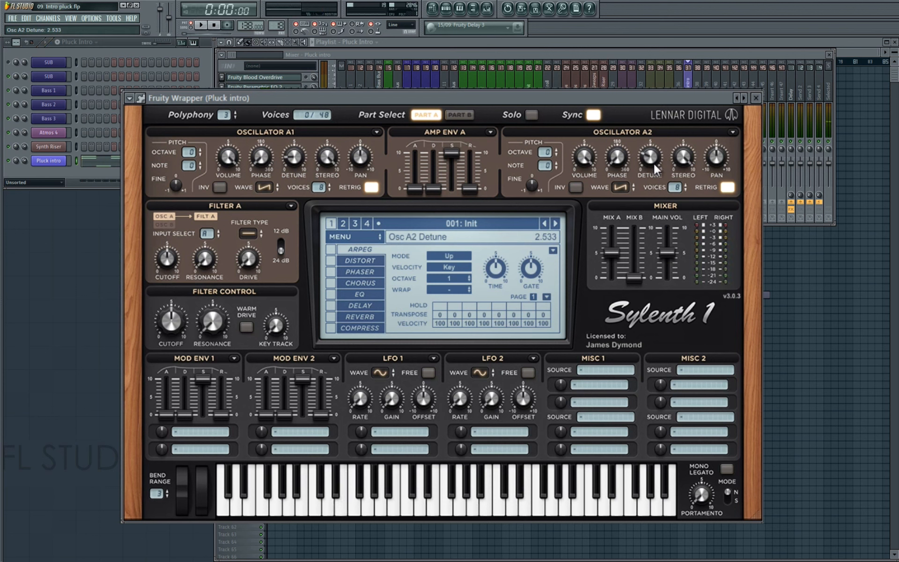
# Set Filter A's type to Lowpass and adjust the Filter Control cutoff to 5.400 during playback
pyautogui.click(255, 232)
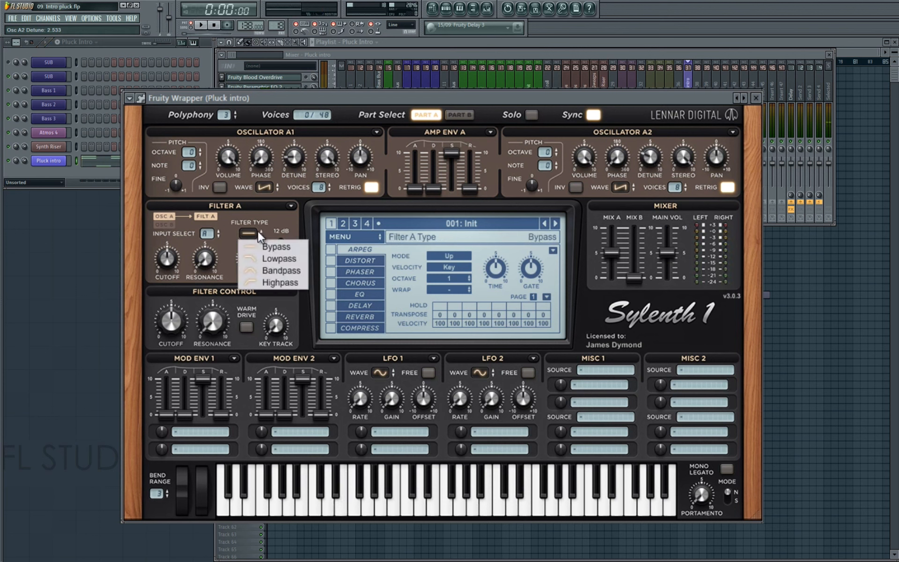
pyautogui.click(270, 259)
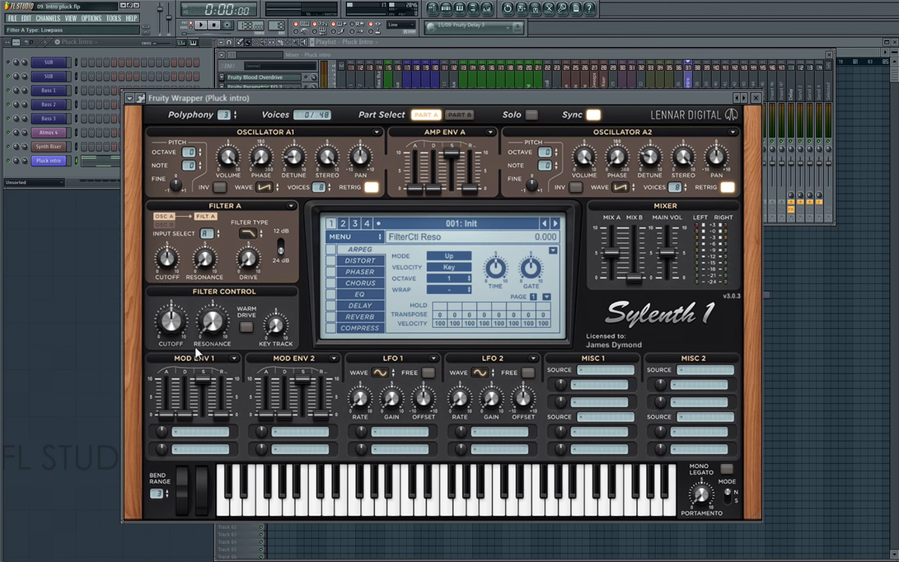
pyautogui.press('space')
pyautogui.moveTo(187, 322); pyautogui.dragTo(175, 303)
pyautogui.press('space')
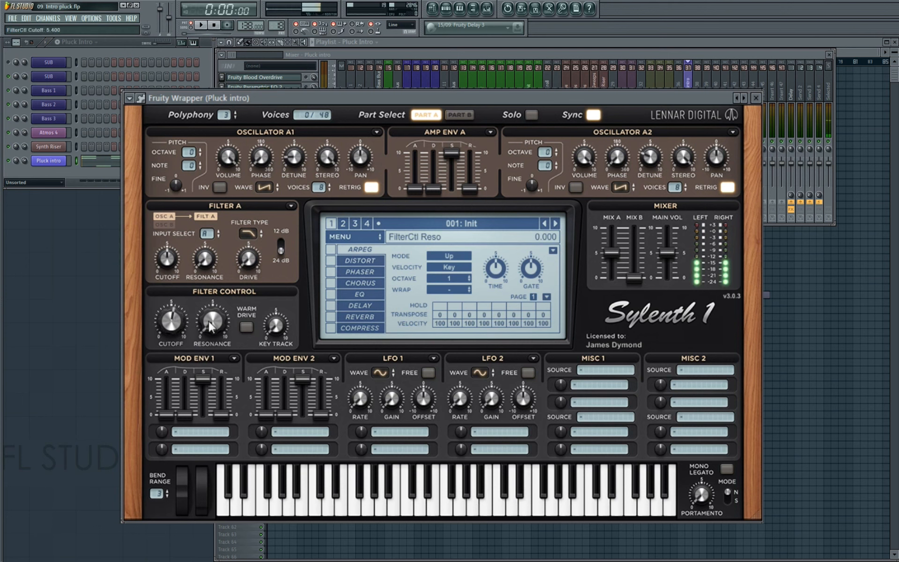
# Route Mod Env 1 to Cutoff AB, with a raised amount, sustain at minimum and a decay of 2.591
pyautogui.click(211, 433)
pyautogui.click(310, 481)
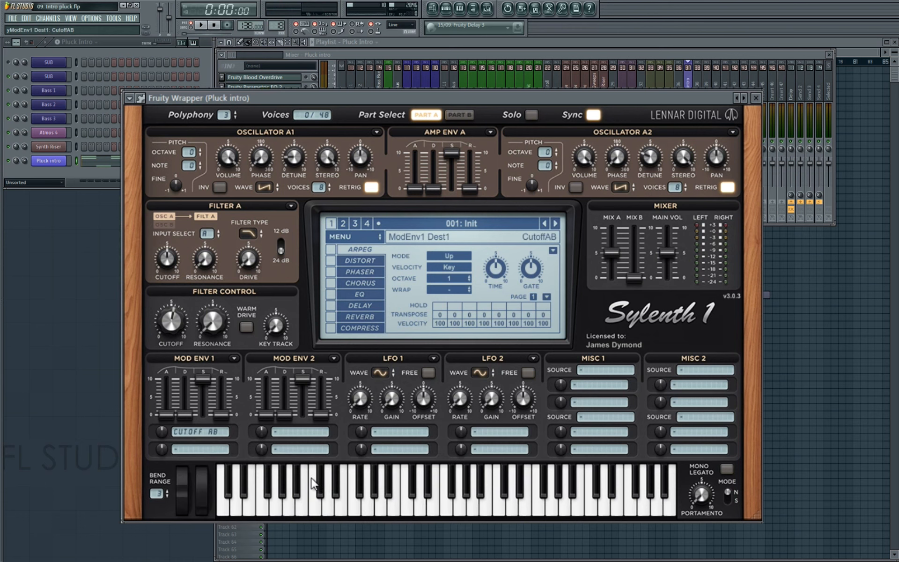
pyautogui.moveTo(203, 378); pyautogui.dragTo(192, 462)
pyautogui.moveTo(189, 394); pyautogui.dragTo(192, 376)
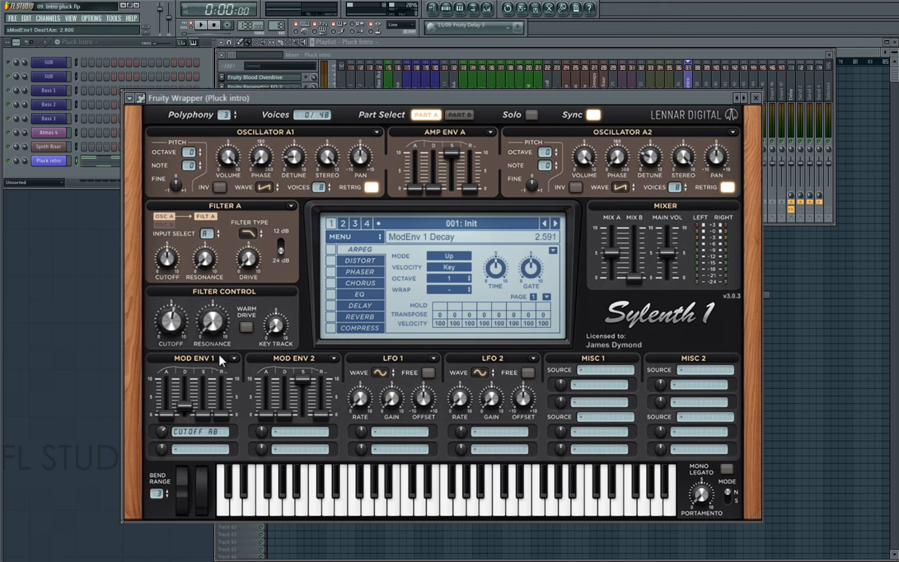
# Play the pattern and set the Filter Control cutoff to 4.867
pyautogui.press('space')
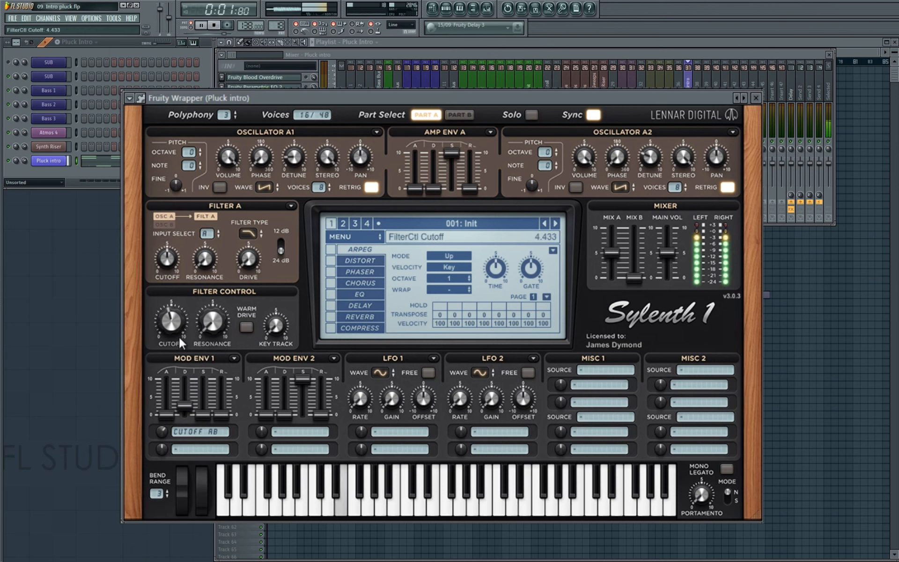
pyautogui.moveTo(178, 336); pyautogui.dragTo(181, 327)
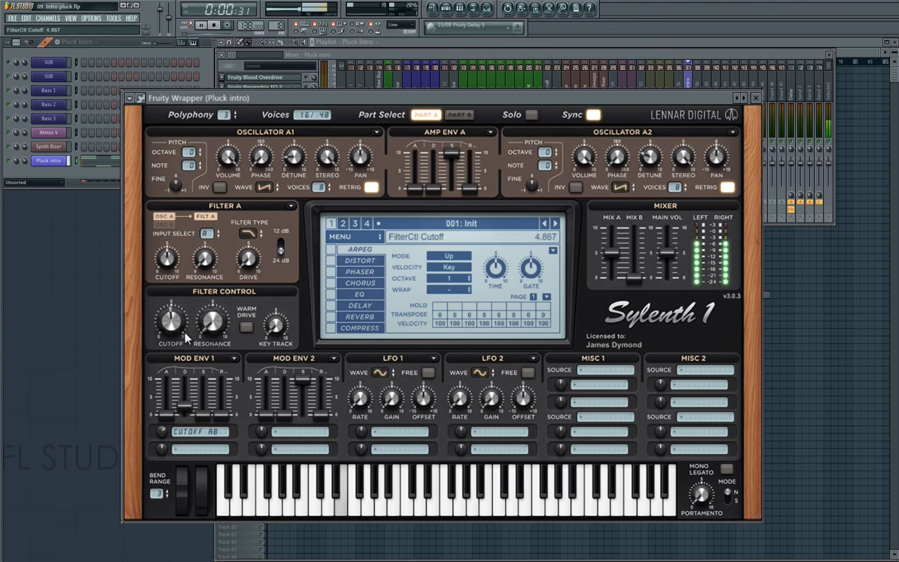
pyautogui.press('space')
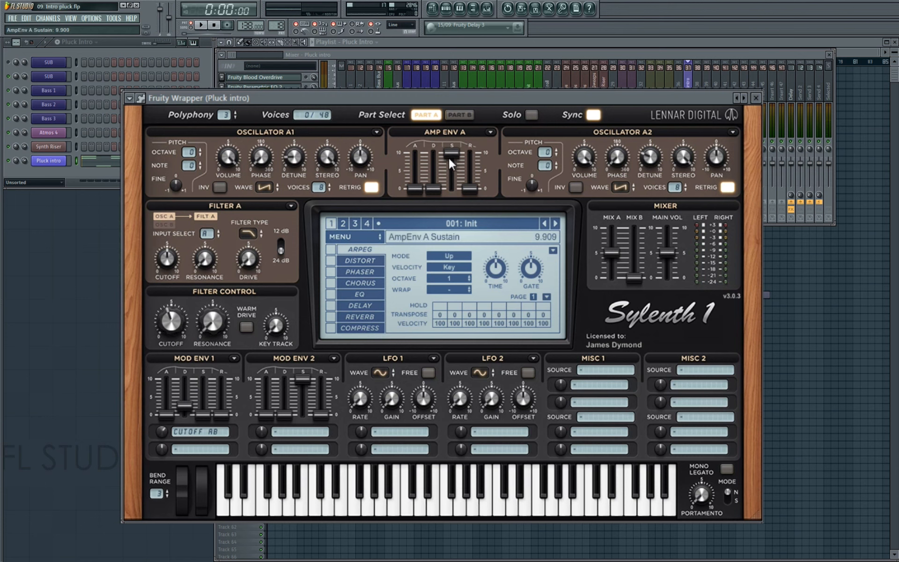
# Set Amp Env A's sustain to minimum and its decay to 4.591, and adjust the Filter Control cutoff to 4.833 during playback
pyautogui.moveTo(449, 157); pyautogui.dragTo(449, 191)
pyautogui.moveTo(437, 186); pyautogui.dragTo(443, 142)
pyautogui.press('space')
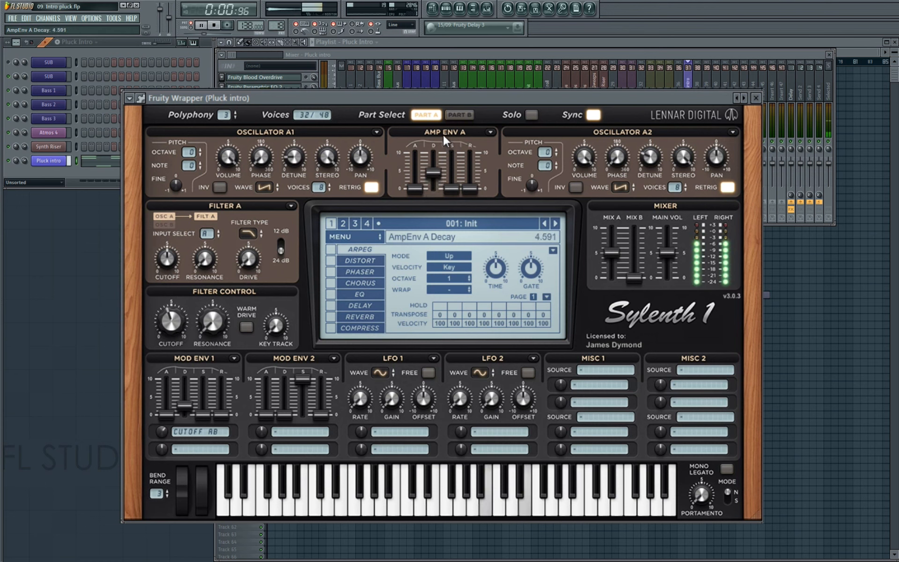
pyautogui.moveTo(171, 324); pyautogui.dragTo(172, 320)
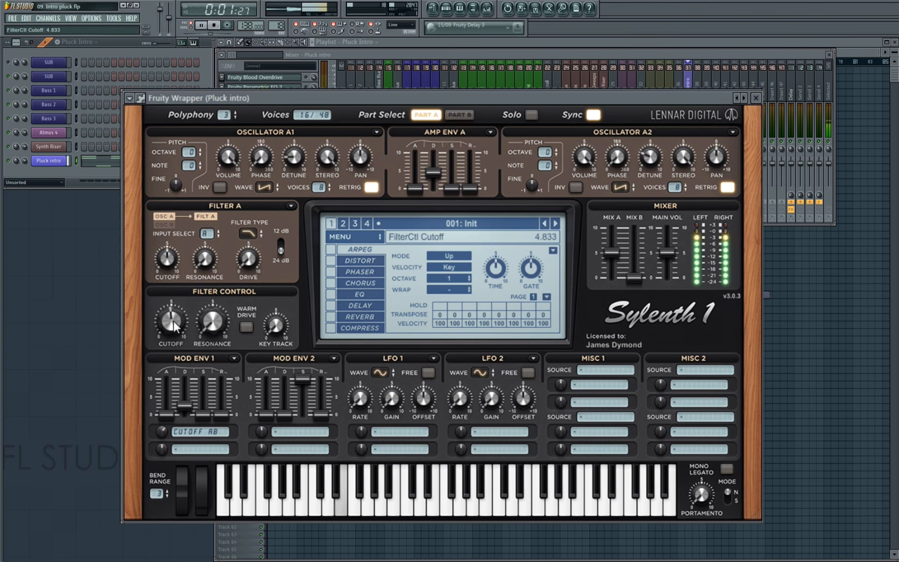
pyautogui.press('space')
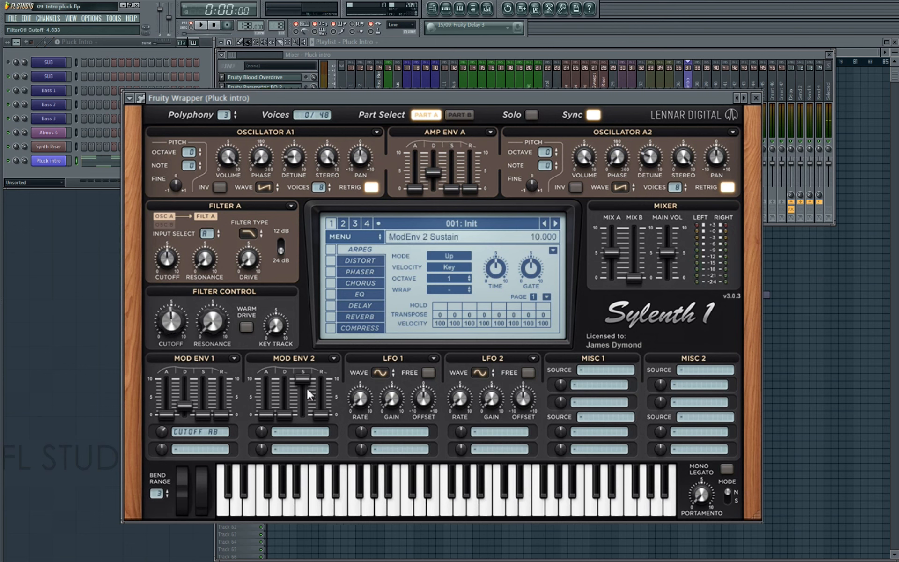
# Route Mod Env 2 to Cutoff AB with sustain at minimum and a decay of about 3.0, and audition the pattern
pyautogui.moveTo(304, 386); pyautogui.dragTo(304, 394)
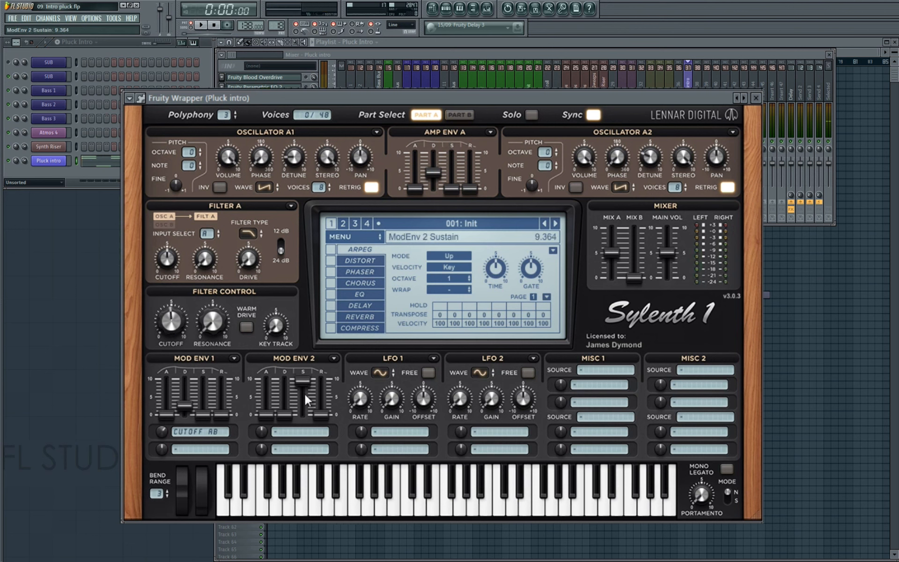
pyautogui.click(306, 432)
pyautogui.click(412, 488)
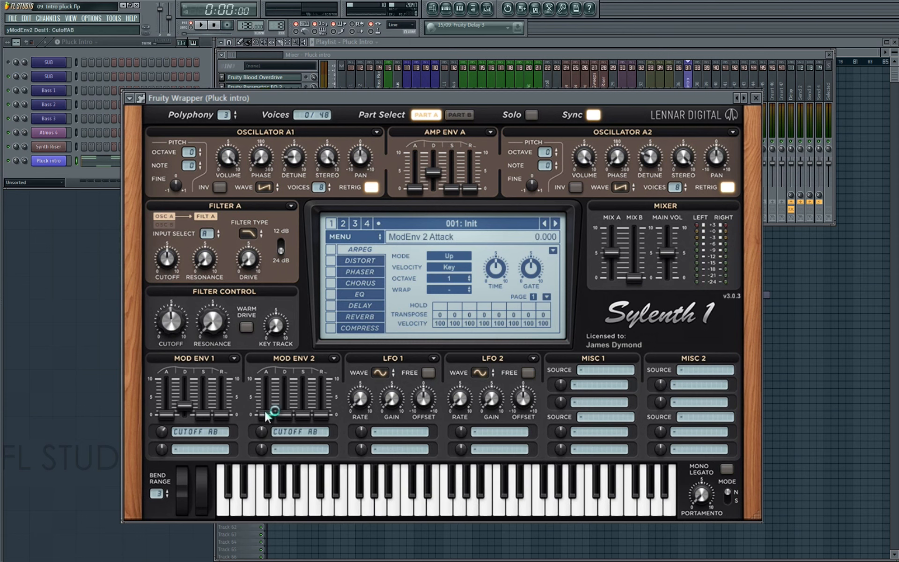
pyautogui.moveTo(263, 431); pyautogui.dragTo(298, 387)
pyautogui.press('space')
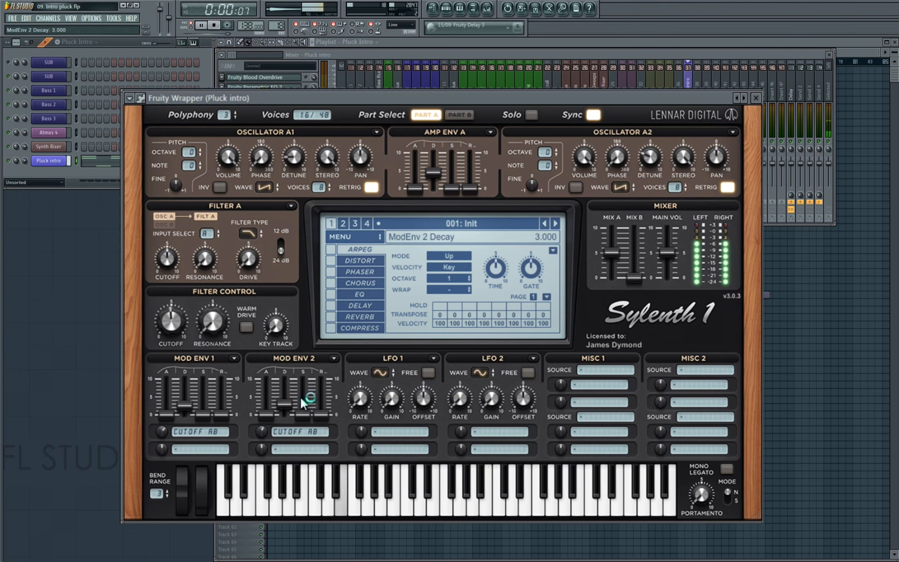
pyautogui.press('space')
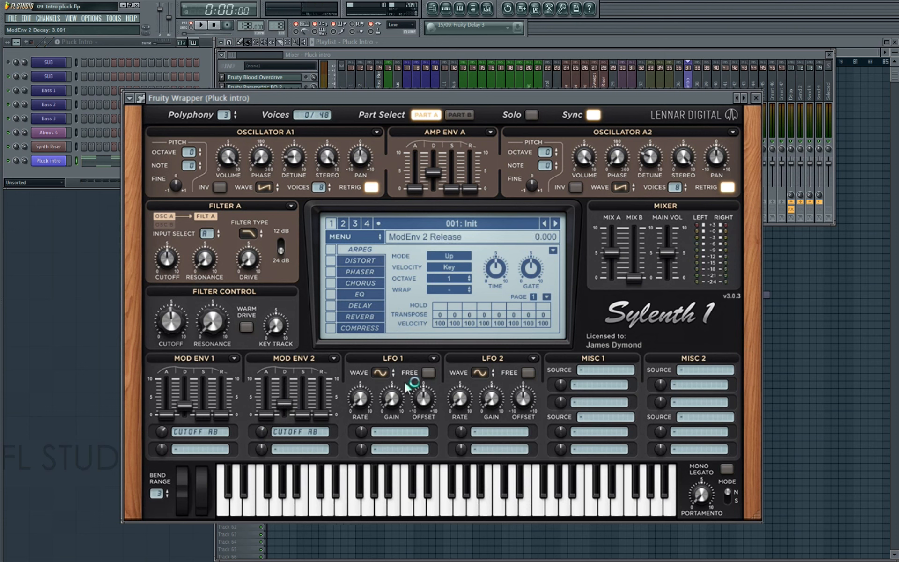
# Enable the Distort effect and set its type to Decimate
pyautogui.click(360, 262)
pyautogui.click(331, 260)
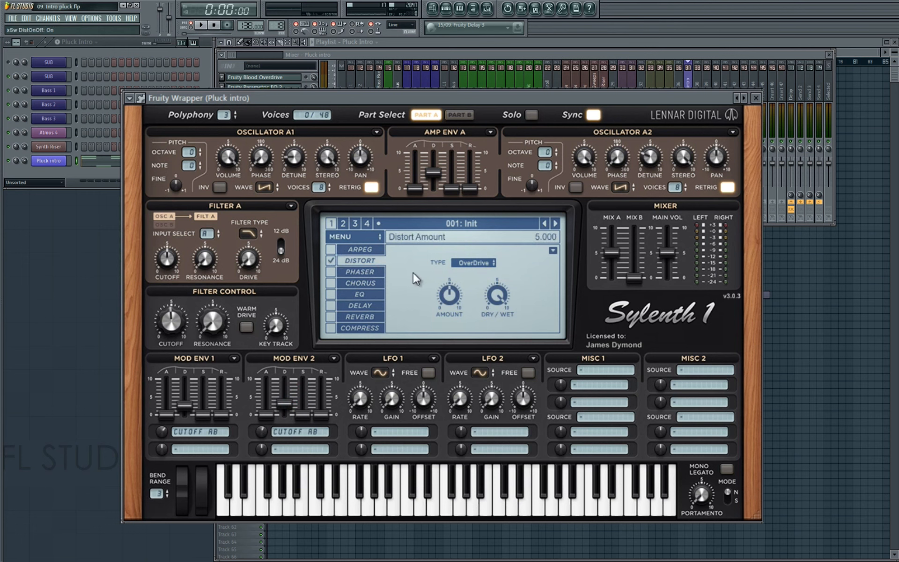
pyautogui.click(485, 263)
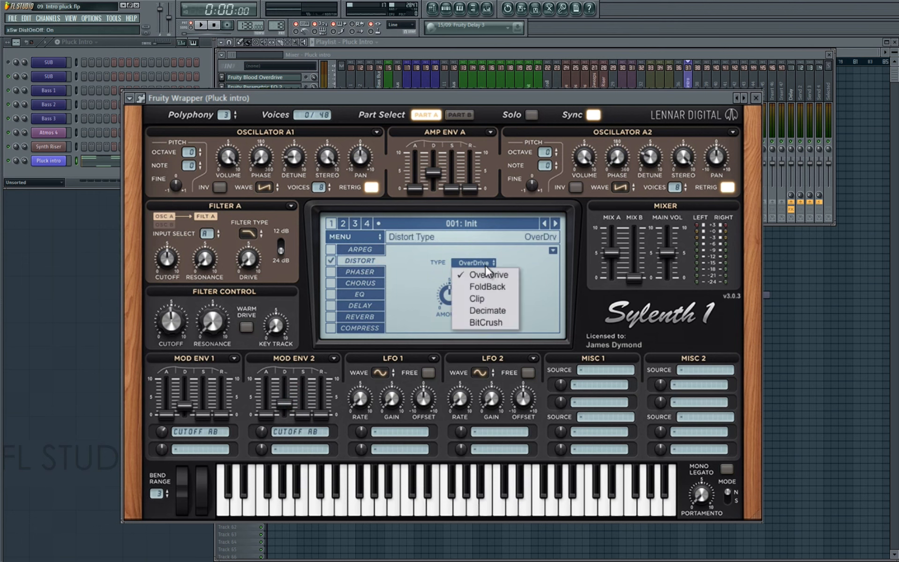
pyautogui.click(492, 311)
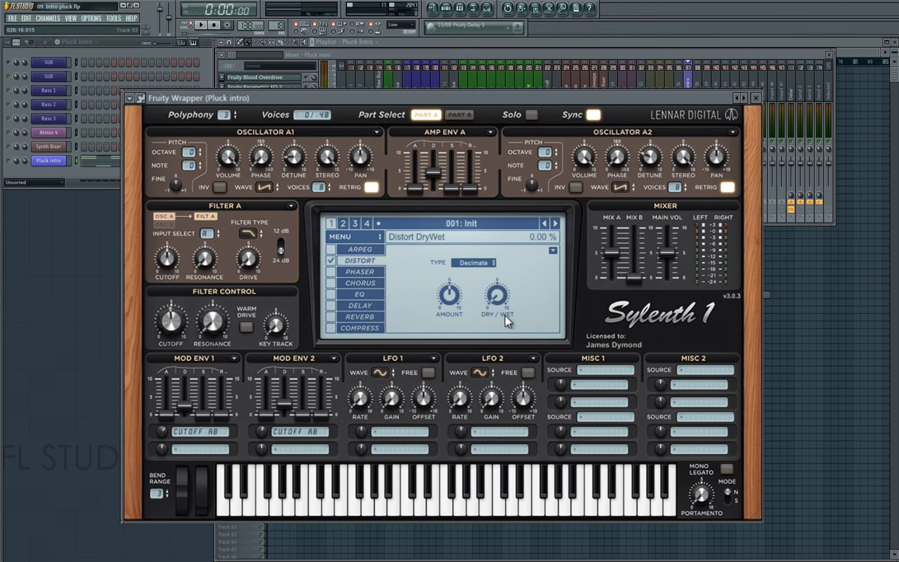
# Adjust the distortion amount and bring in a small dry/wet mix while auditioning the pattern
pyautogui.moveTo(451, 298); pyautogui.dragTo(403, 458)
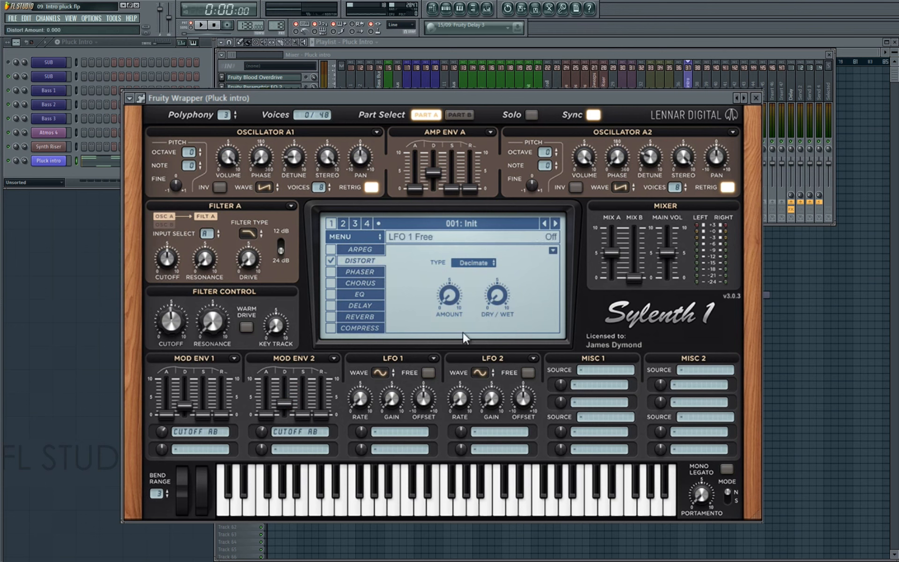
pyautogui.moveTo(496, 272); pyautogui.dragTo(498, 260)
pyautogui.press('space')
pyautogui.moveTo(454, 296); pyautogui.dragTo(458, 273)
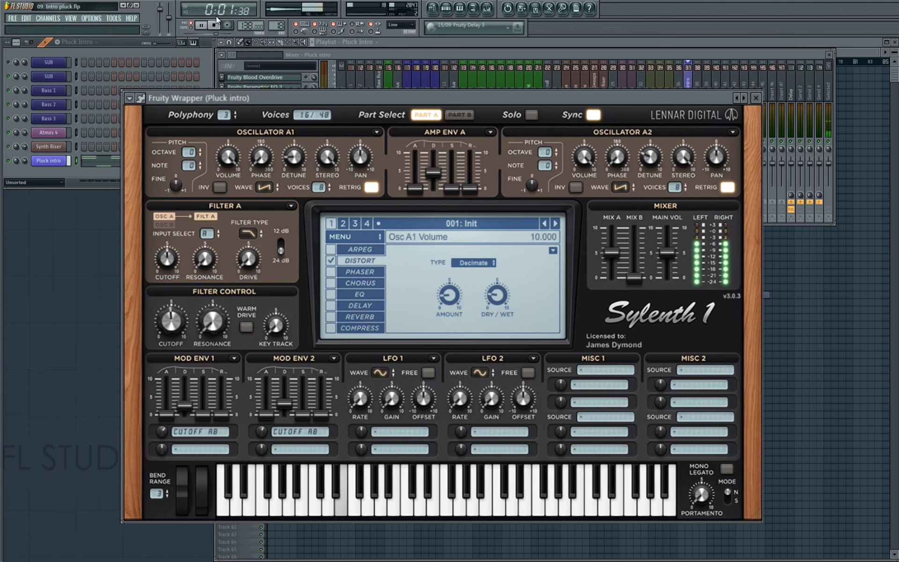
pyautogui.press('space')
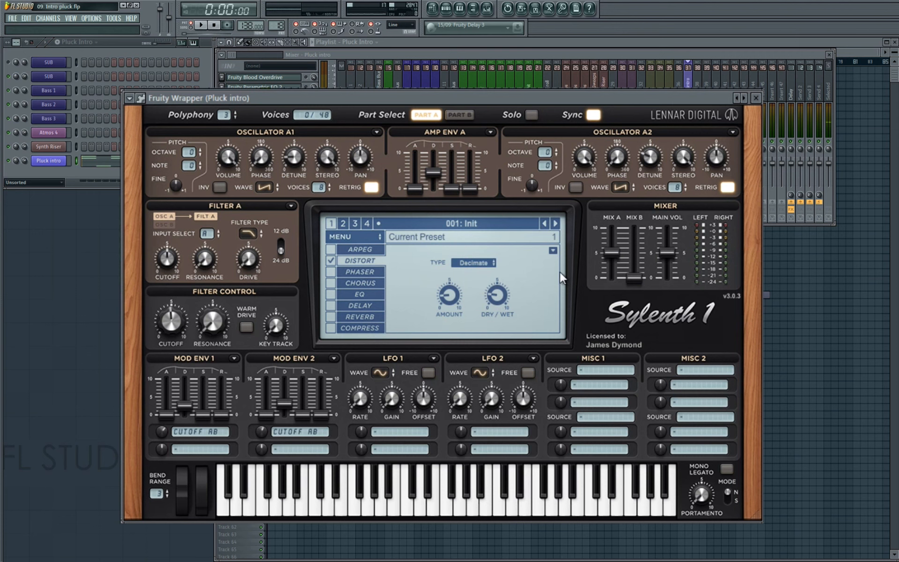
# In Misc 1, route KeyTrack to Dist Amount with a modulation amount of 3.067 and audition the pattern
pyautogui.click(608, 369)
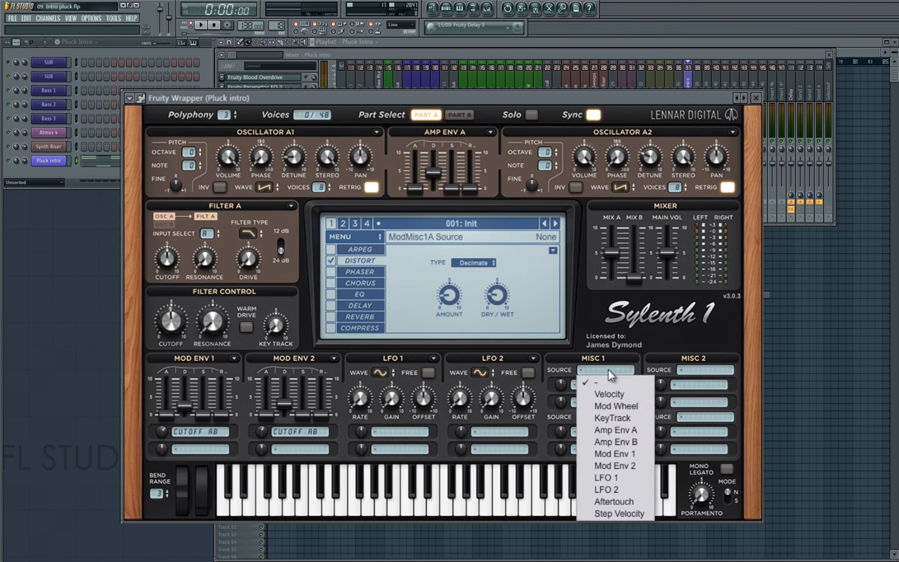
pyautogui.click(706, 371)
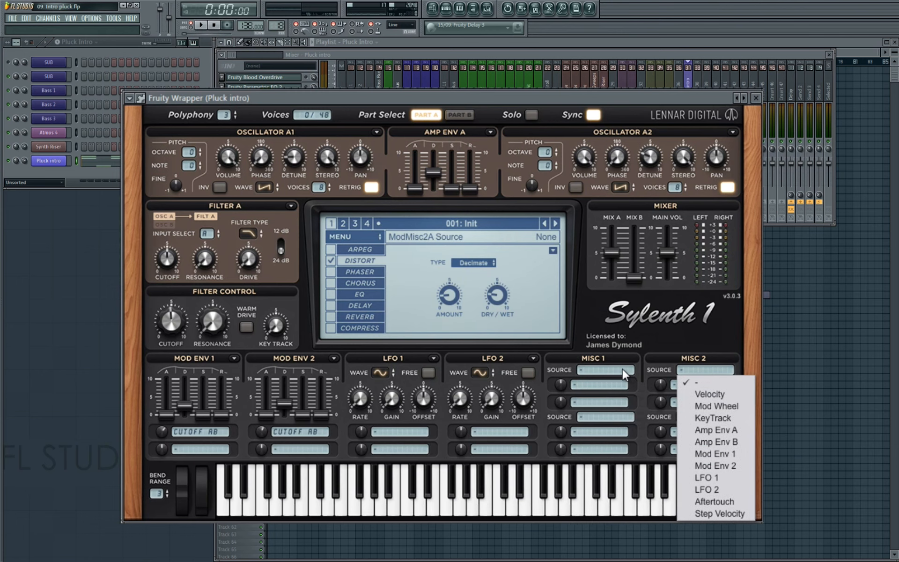
pyautogui.click(622, 369)
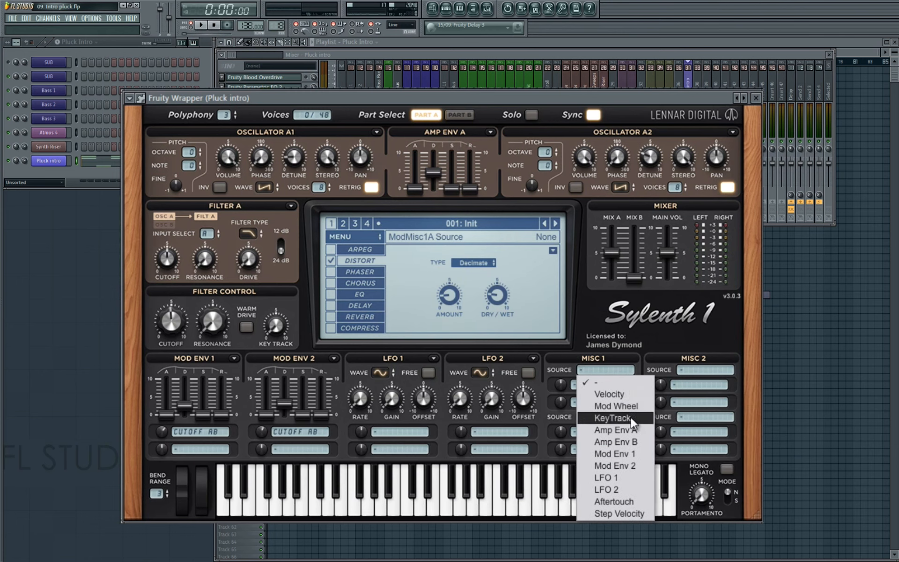
pyautogui.click(630, 416)
pyautogui.click(616, 385)
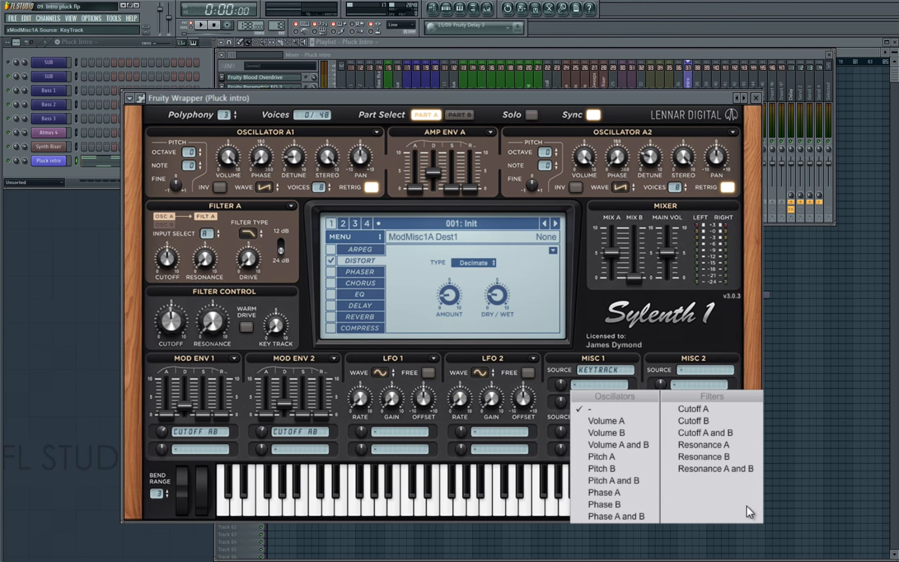
pyautogui.click(794, 468)
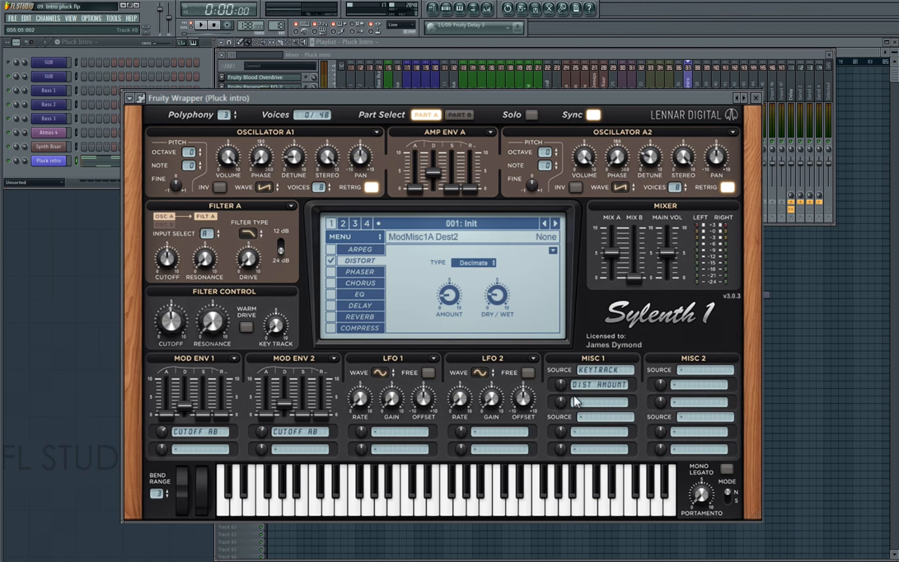
pyautogui.moveTo(564, 382)
pyautogui.mouseDown()
pyautogui.moveTo(566, 333)
pyautogui.moveTo(566, 386)
pyautogui.moveTo(567, 374)
pyautogui.mouseUp()
pyautogui.press('space')
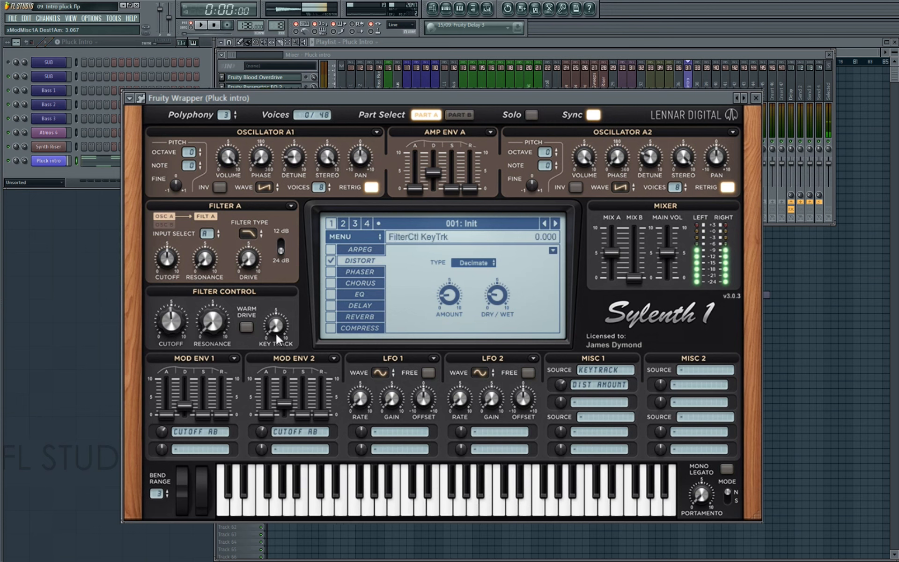
# During playback, set the Filter Control key track to 1.000 and readjust the Misc 1 Dist Amount modulation
pyautogui.press('space')
pyautogui.press('space')
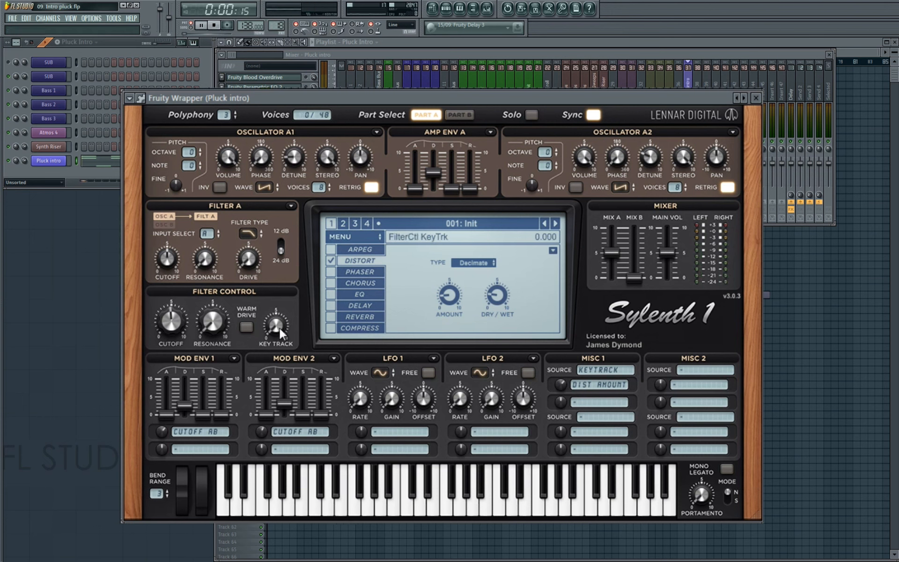
pyautogui.moveTo(281, 328); pyautogui.dragTo(285, 305)
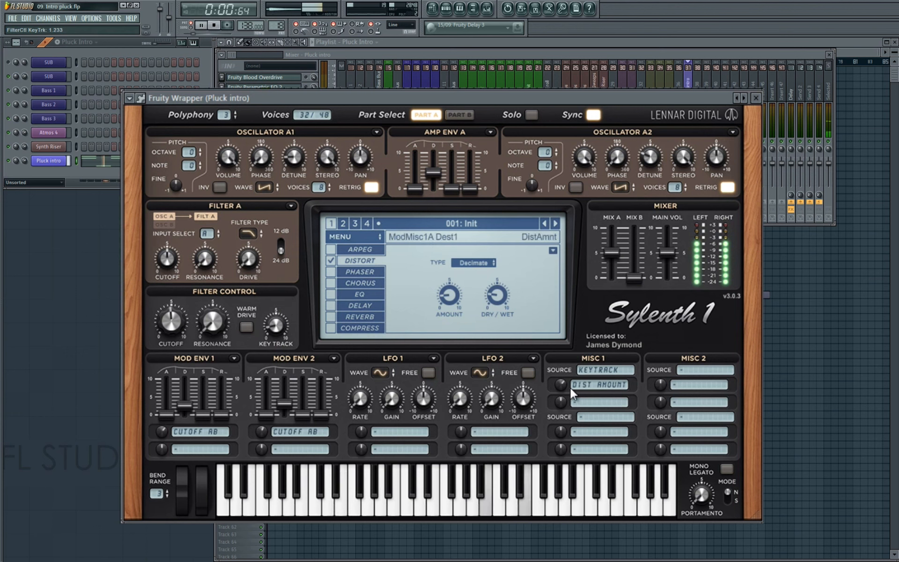
pyautogui.moveTo(563, 386); pyautogui.dragTo(562, 388)
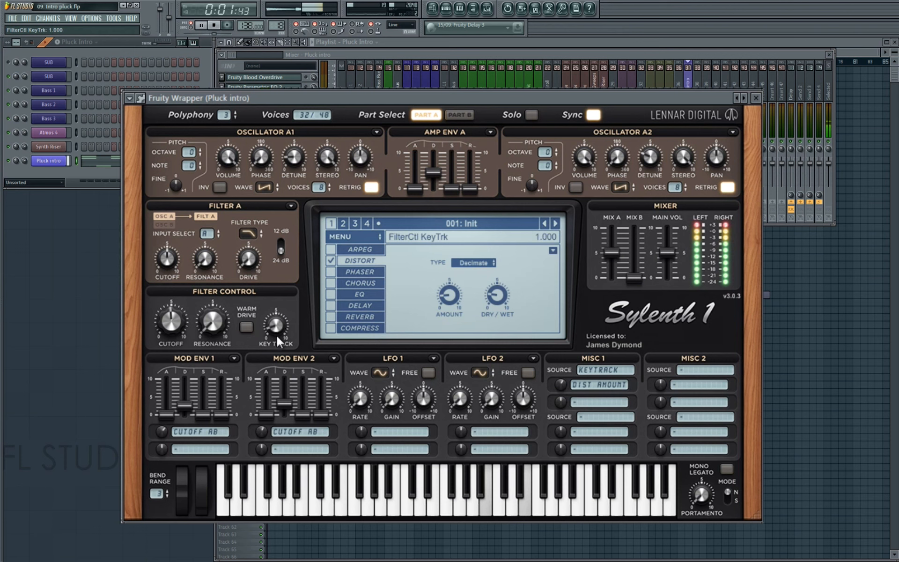
pyautogui.press('space')
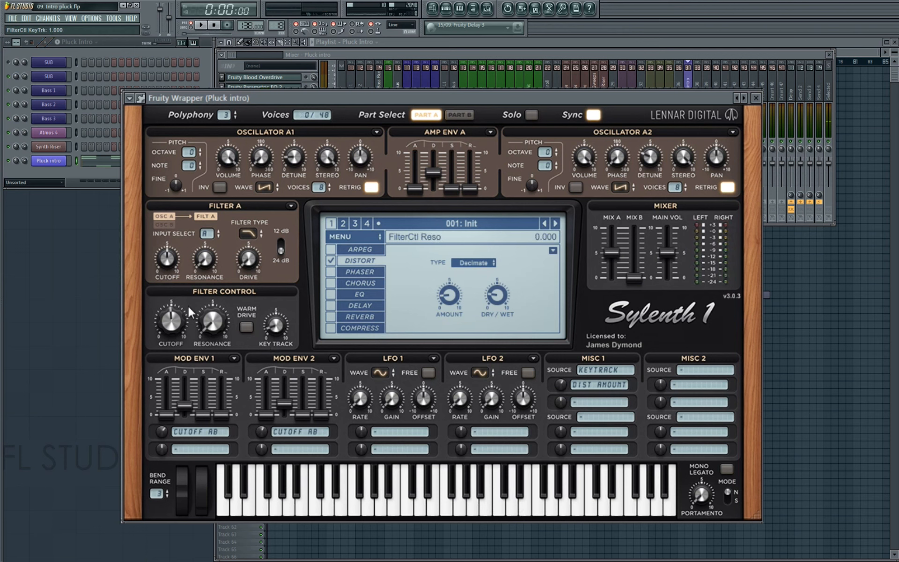
# Play the pattern and lower the Filter Control cutoff slightly
pyautogui.press('space')
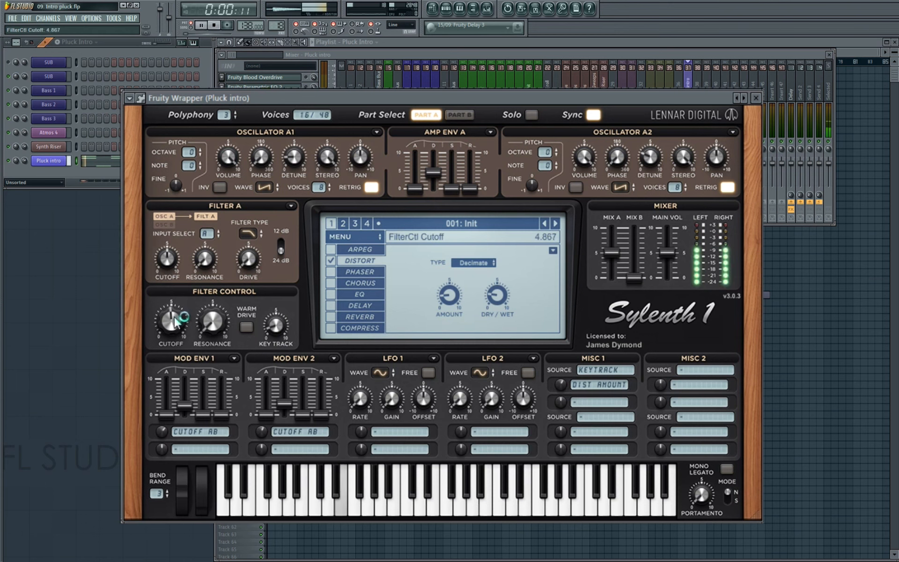
pyautogui.moveTo(173, 316); pyautogui.dragTo(177, 332)
pyautogui.press('space')
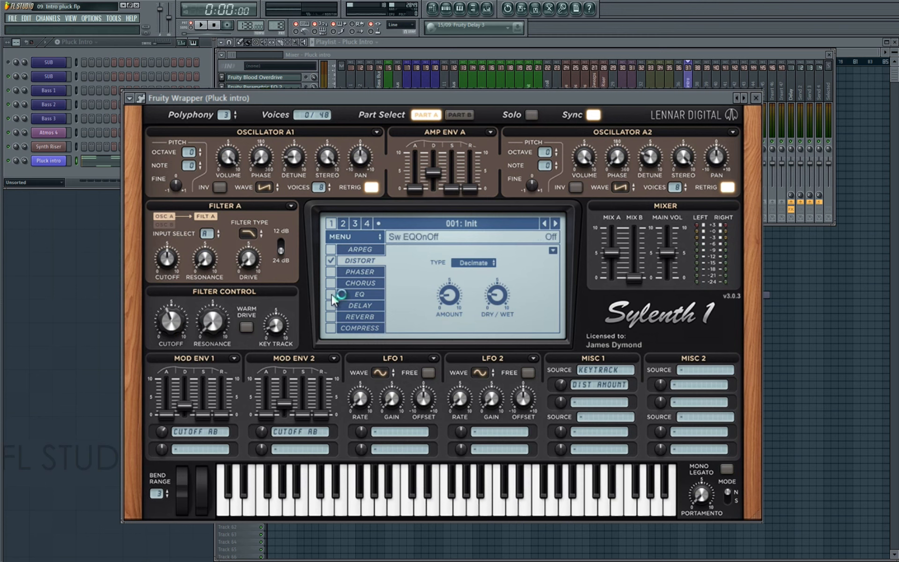
# Enable the EQ effect and raise its treble to 9.950 dB during playback
pyautogui.click(359, 296)
pyautogui.click(360, 298)
pyautogui.click(492, 296)
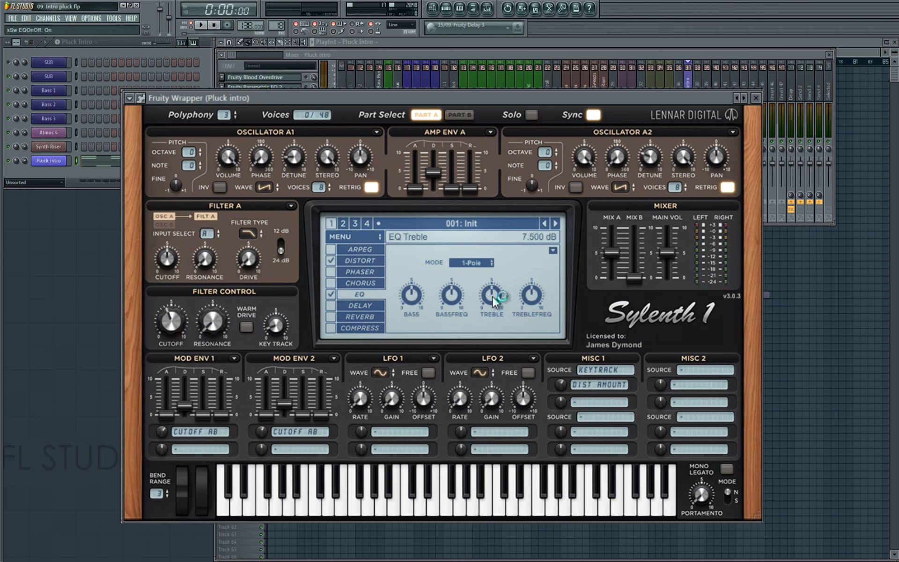
pyautogui.press('space')
pyautogui.moveTo(492, 300); pyautogui.dragTo(493, 292)
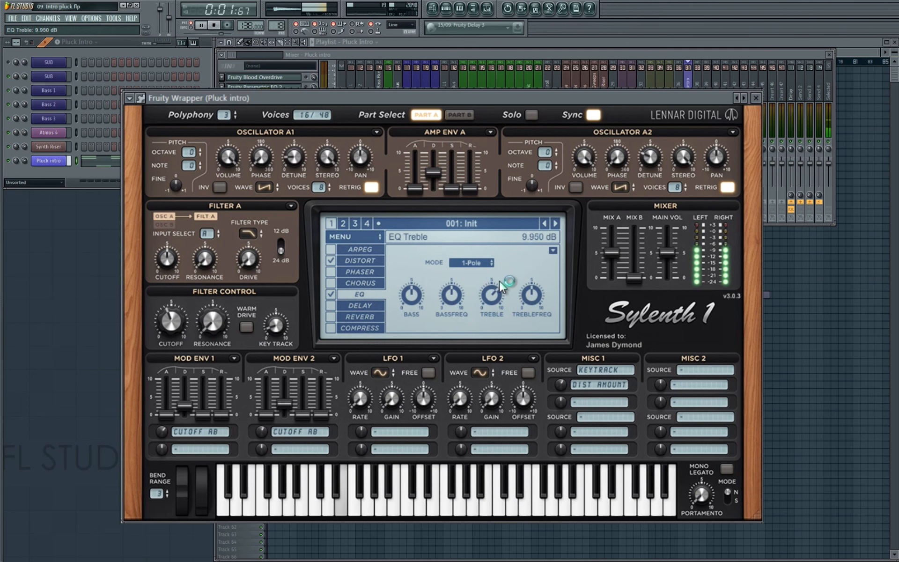
# Fine-tune the Filter Control key track and set the Misc 1 Dist Amount modulation to 0.600
pyautogui.moveTo(280, 334); pyautogui.dragTo(280, 331)
pyautogui.click(561, 383)
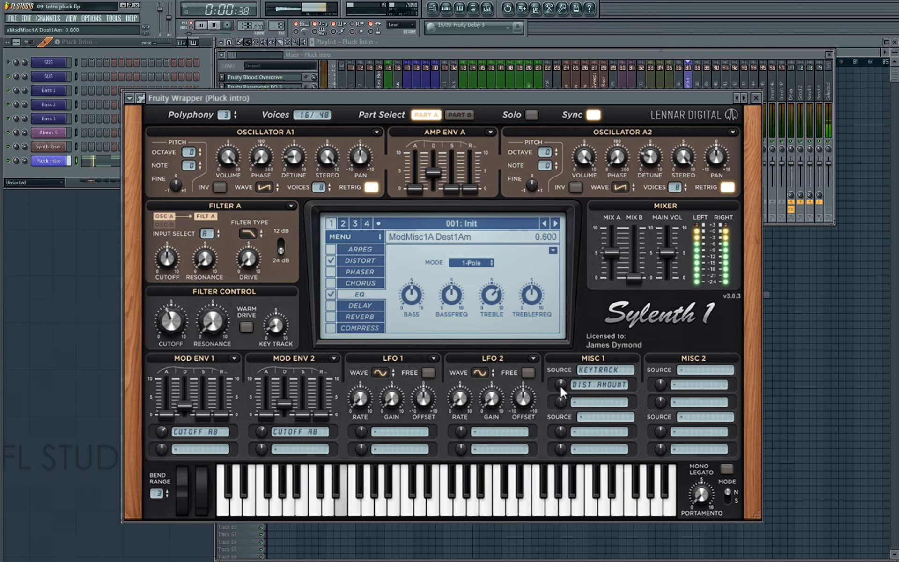
# Set the EQ treble frequency to 4273.97 Hz, fine-tune the treble and bass gains, and stop playback
pyautogui.moveTo(533, 298); pyautogui.dragTo(536, 336)
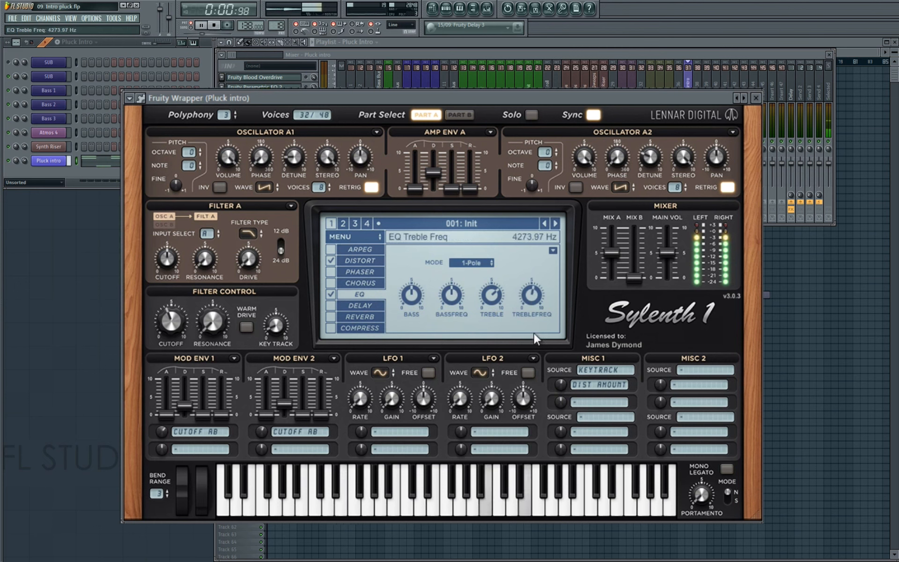
pyautogui.moveTo(494, 298)
pyautogui.mouseDown()
pyautogui.moveTo(499, 280)
pyautogui.moveTo(495, 293)
pyautogui.mouseUp()
pyautogui.moveTo(415, 299)
pyautogui.mouseDown()
pyautogui.moveTo(427, 313)
pyautogui.moveTo(415, 298)
pyautogui.mouseUp()
pyautogui.press('space')
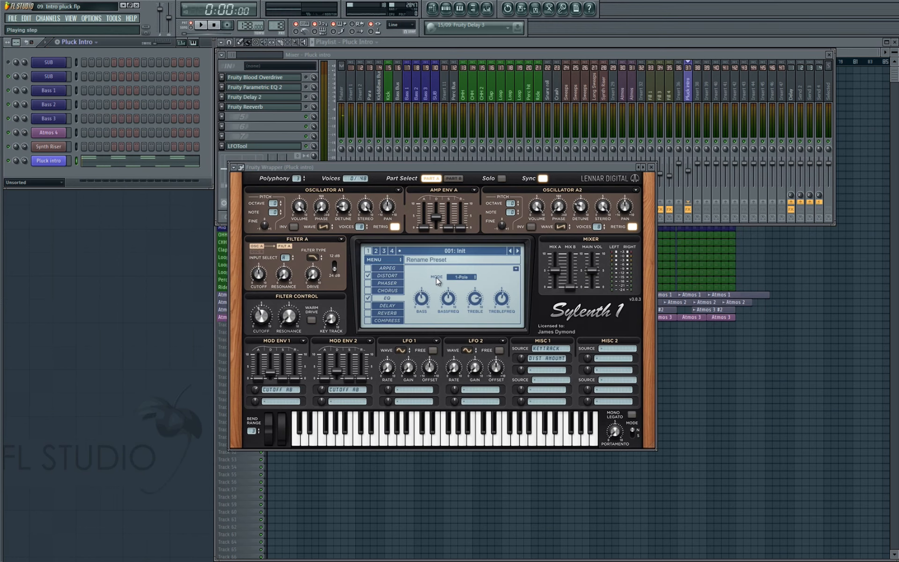
# Open the Pluck intro channel's piano roll and examine the pitch and spacing of its note pattern
pyautogui.click(179, 163)
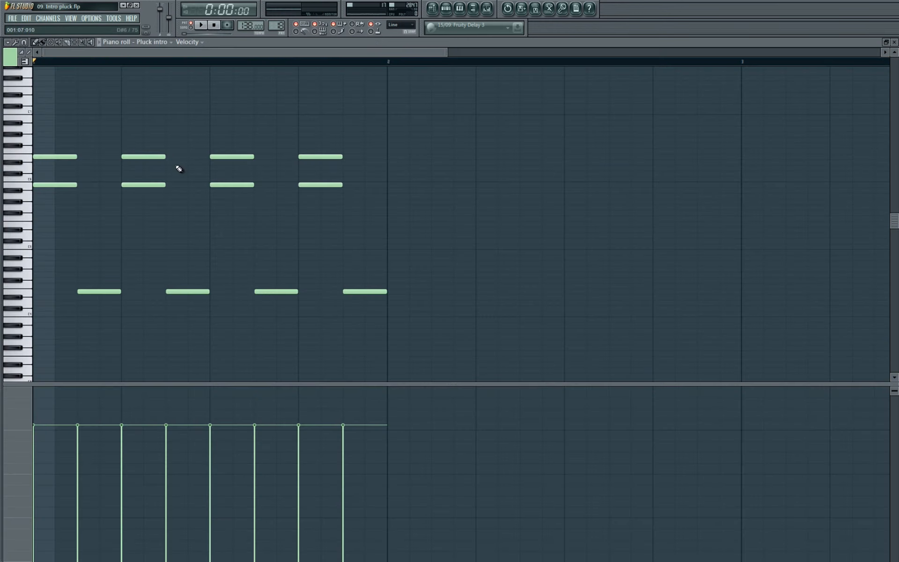
pyautogui.press('Escape')
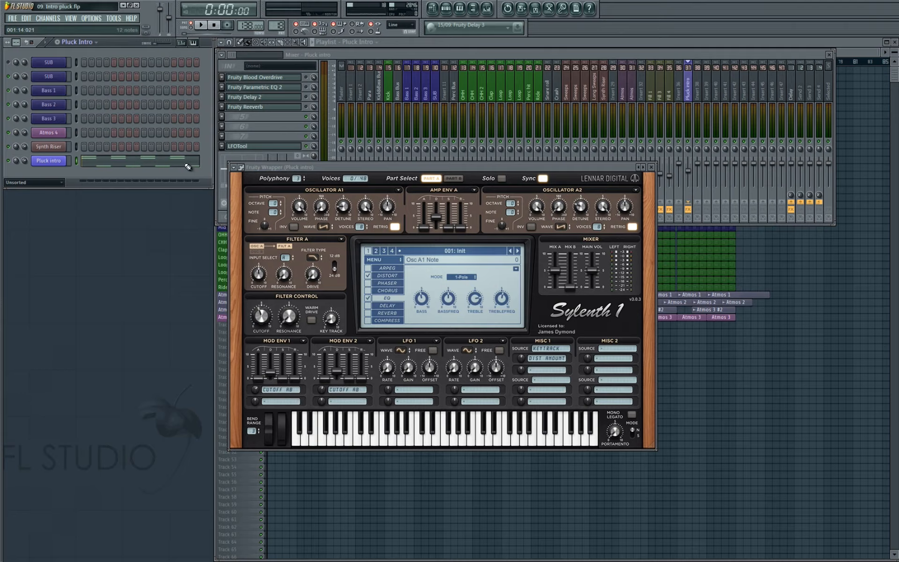
pyautogui.click(189, 162)
pyautogui.scroll(-3, 211, 225)
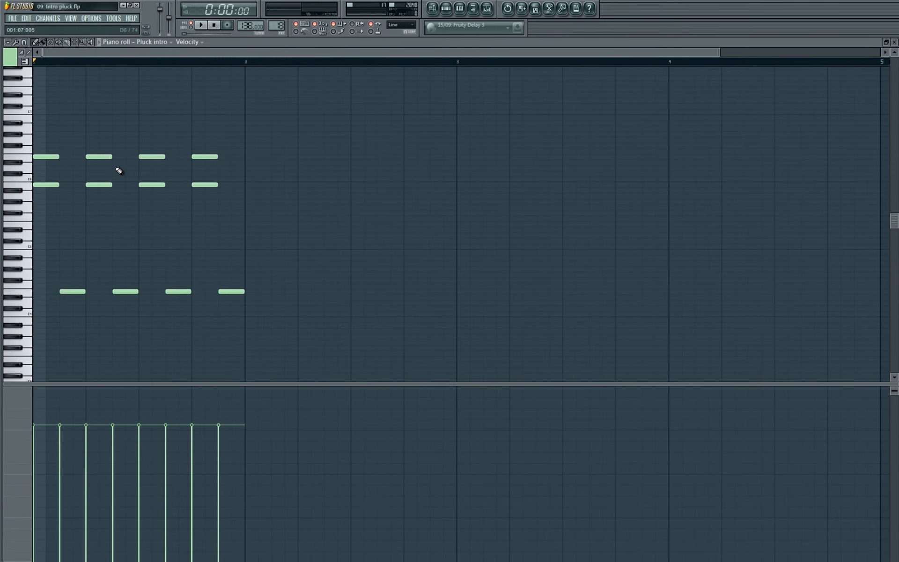
pyautogui.scroll(2, 35, 179)
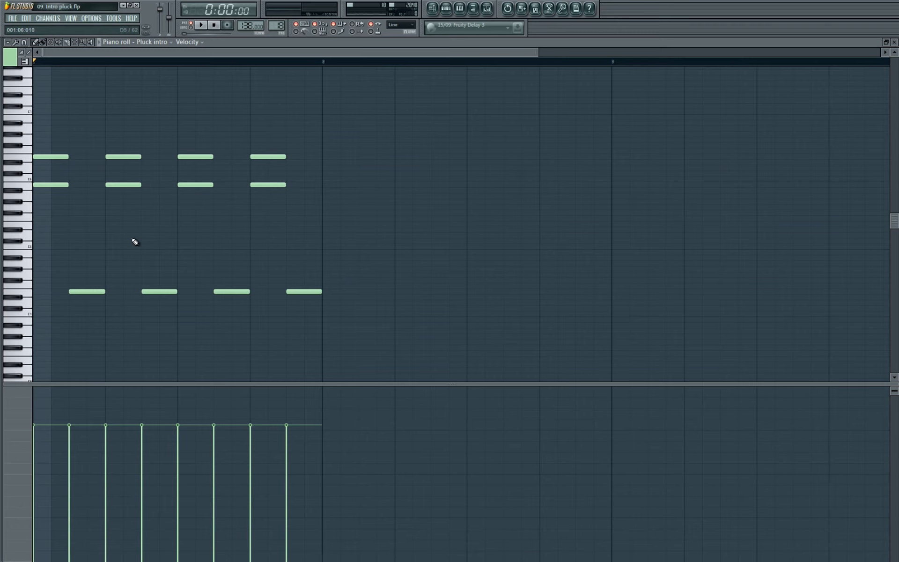
pyautogui.scroll(2, 46, 227)
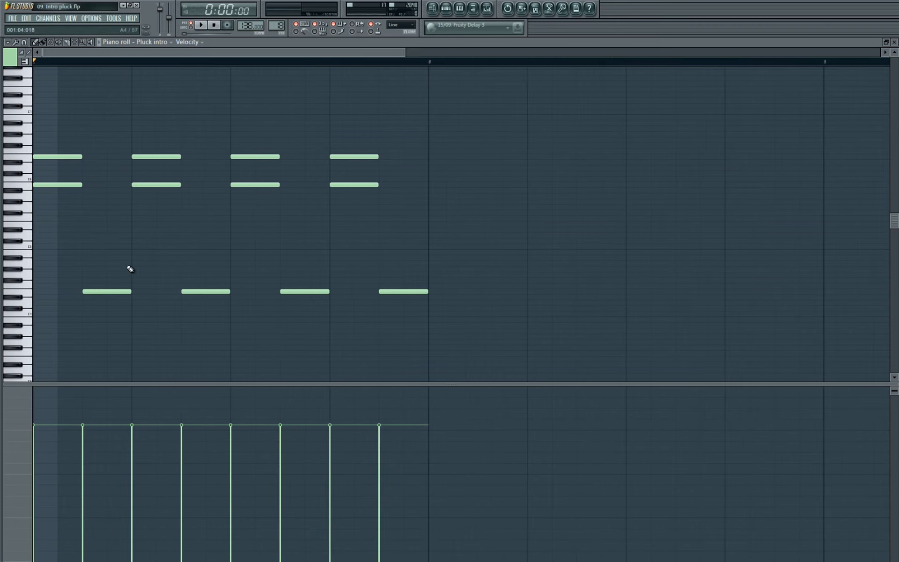
# Move the first low note one step earlier and shorten all the notes to one step each
pyautogui.scroll(1, 108, 291)
pyautogui.moveTo(108, 291); pyautogui.dragTo(75, 291)
pyautogui.moveTo(75, 239); pyautogui.dragTo(104, 151)
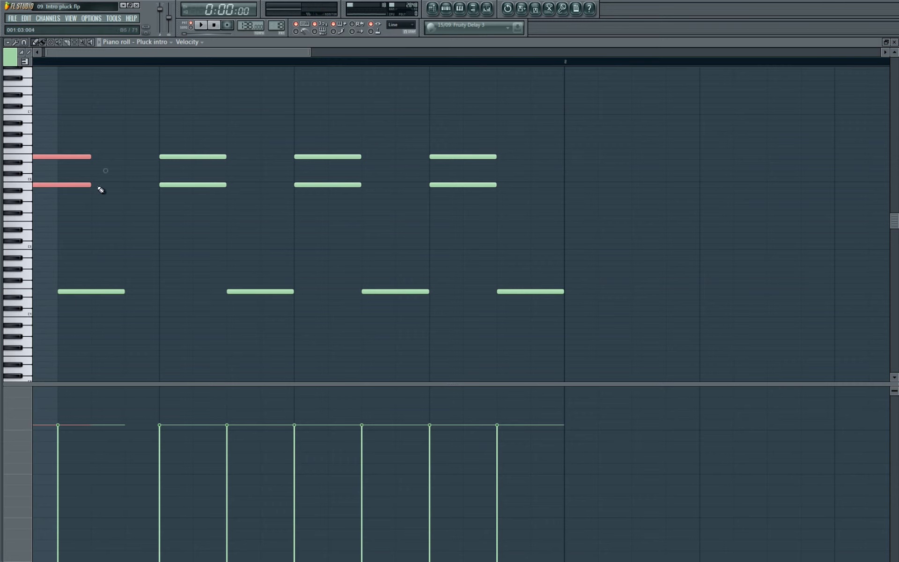
pyautogui.hotkey('ctrl', 'a')
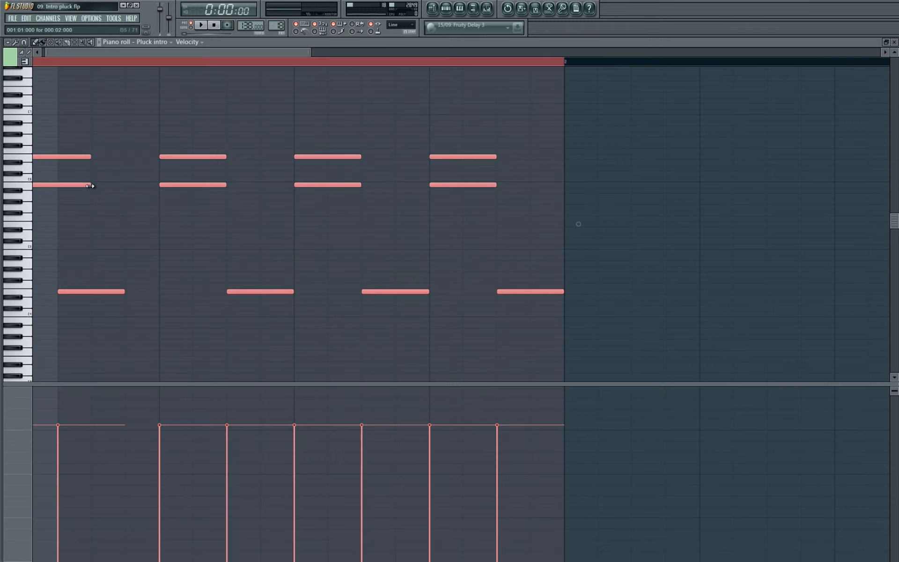
pyautogui.moveTo(90, 186); pyautogui.dragTo(57, 186)
pyautogui.click(122, 199)
# Play back the shortened note pattern from the start
pyautogui.press('space')
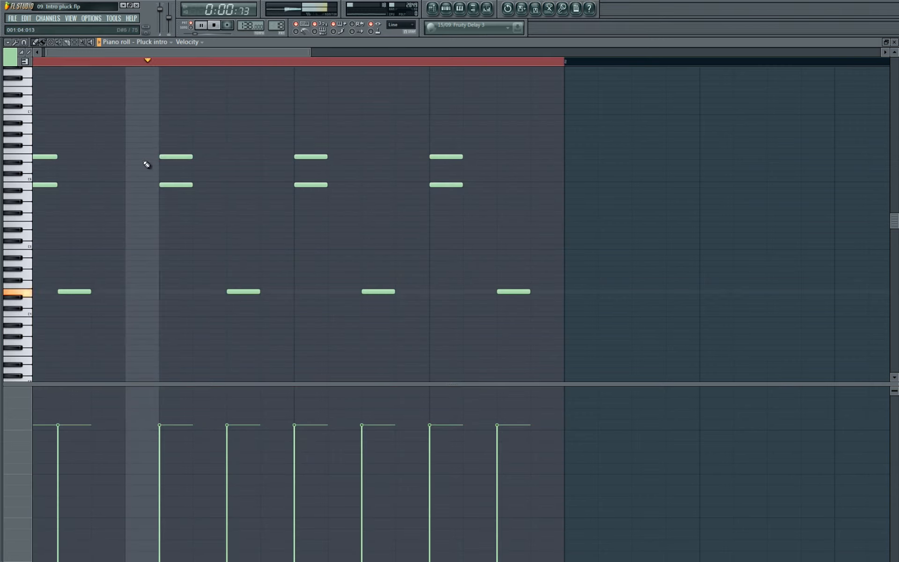
pyautogui.press('space')
pyautogui.press('space')
pyautogui.press('space')
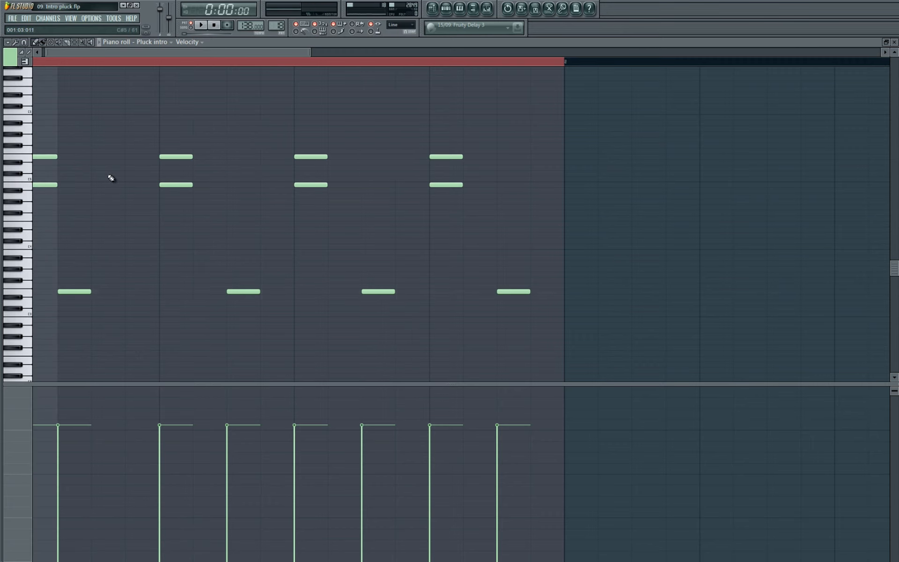
# Add a second two-note chord one step after the first low note ends, and delete all the notes that follow it
pyautogui.click(127, 157)
pyautogui.click(127, 184)
pyautogui.moveTo(172, 210); pyautogui.dragTo(531, 363)
pyautogui.press('Delete')
pyautogui.press('Delete')
pyautogui.press('space')
pyautogui.scroll(3, 257, 263)
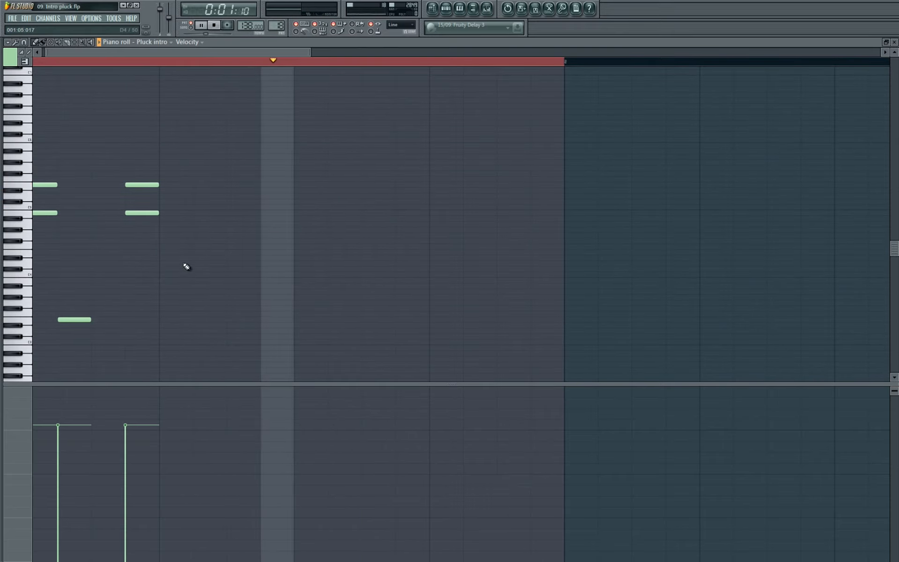
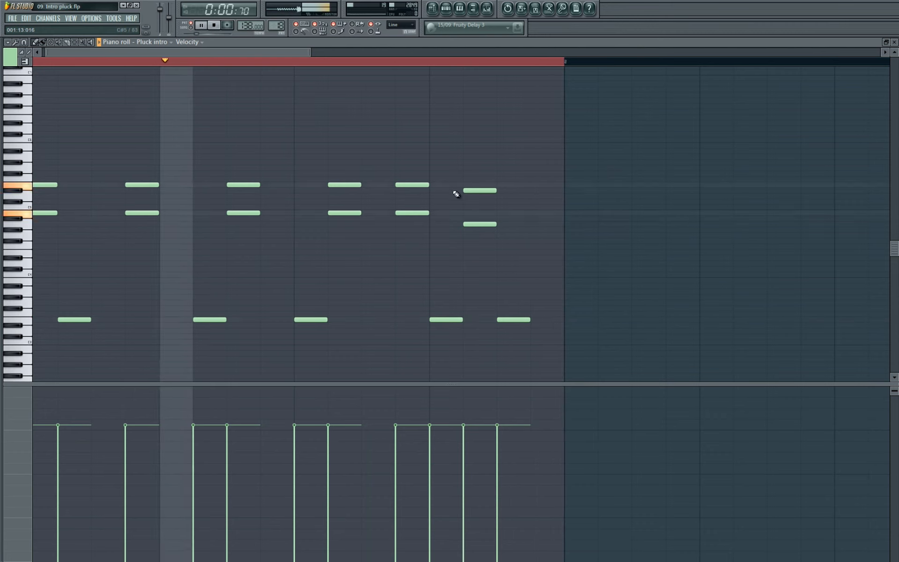
# Raise the last chord's lower note by one semitone and audition the pattern
pyautogui.moveTo(485, 224); pyautogui.dragTo(483, 218)
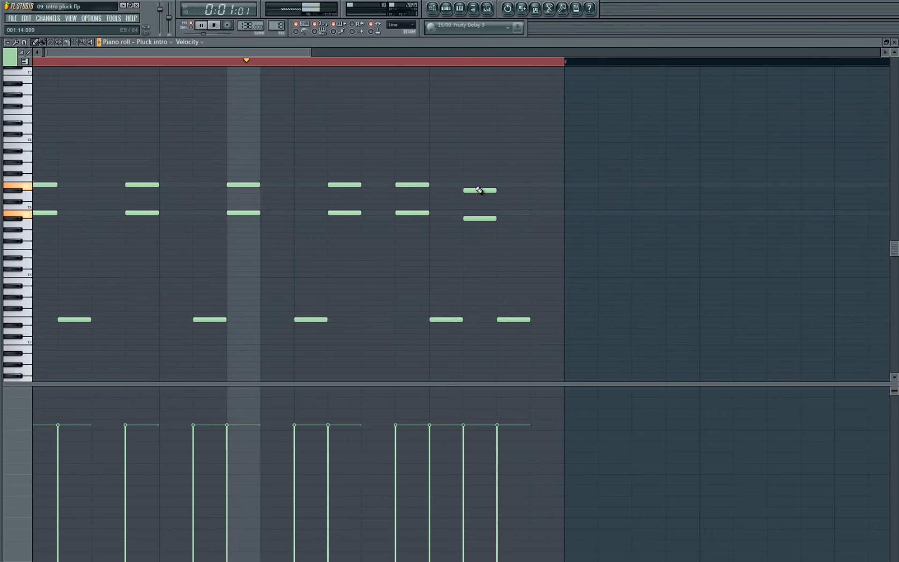
pyautogui.press('space')
pyautogui.press('space')
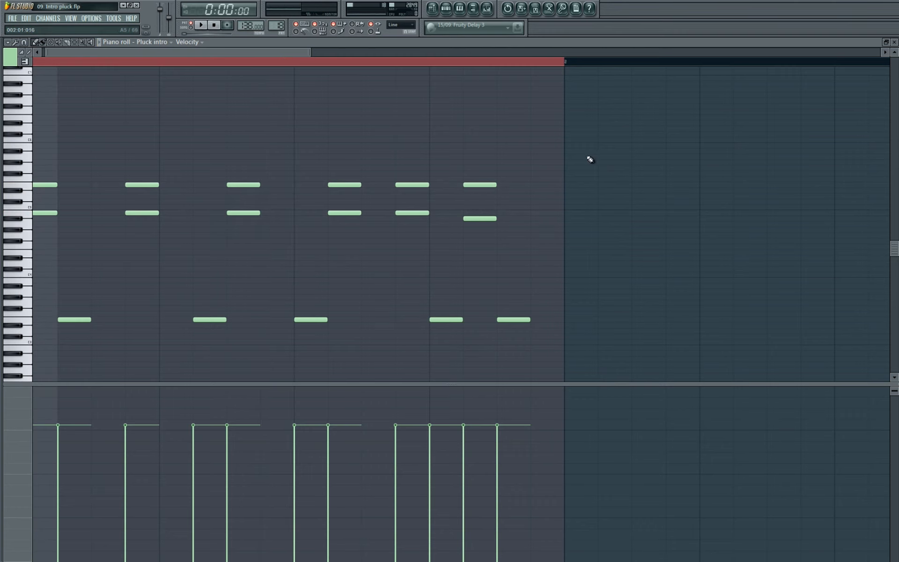
# Raise all the chords' upper notes three semitones and the lower notes of the first five chords five semitones
pyautogui.moveTo(579, 155); pyautogui.dragTo(58, 161)
pyautogui.moveTo(465, 197)
pyautogui.mouseDown()
pyautogui.moveTo(35, 210)
pyautogui.moveTo(43, 181)
pyautogui.mouseUp()
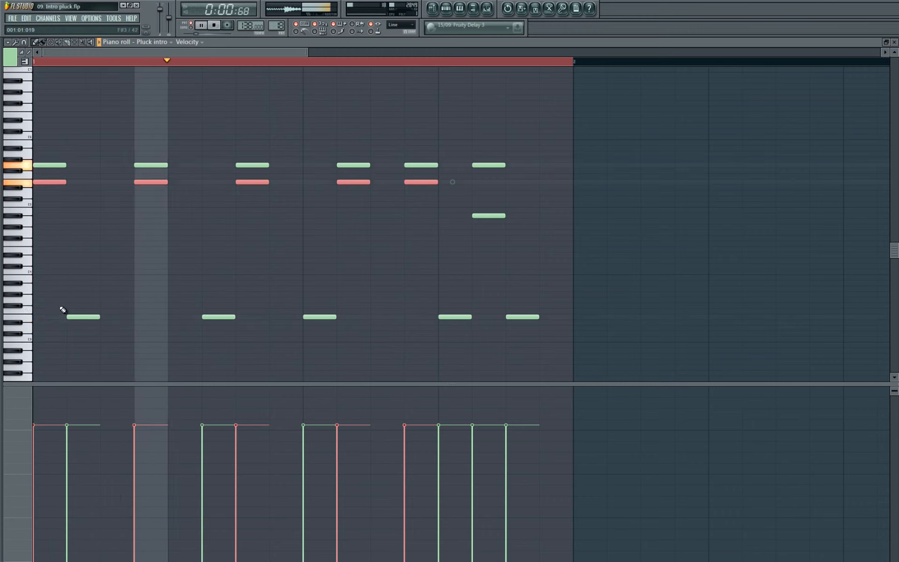
pyautogui.click(491, 194)
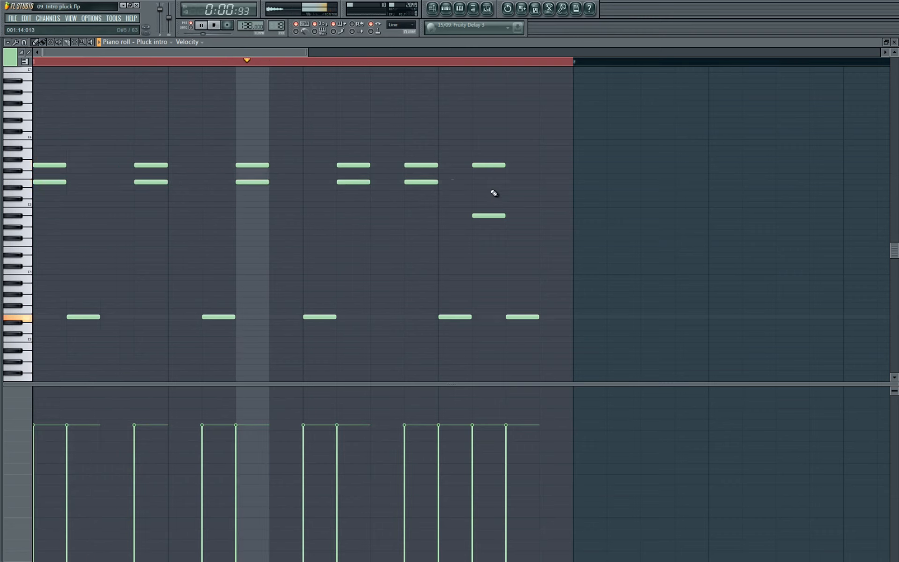
pyautogui.press('space')
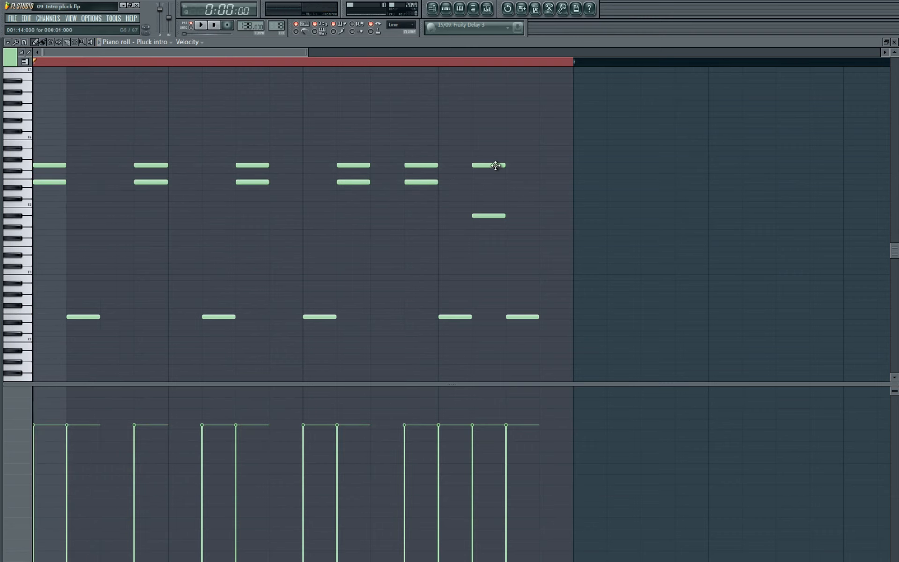
# Lower the last chord's upper note one semitone, raise its lower note to D5, and audition the pattern
pyautogui.moveTo(495, 167); pyautogui.dragTo(499, 181)
pyautogui.moveTo(488, 215); pyautogui.dragTo(487, 190)
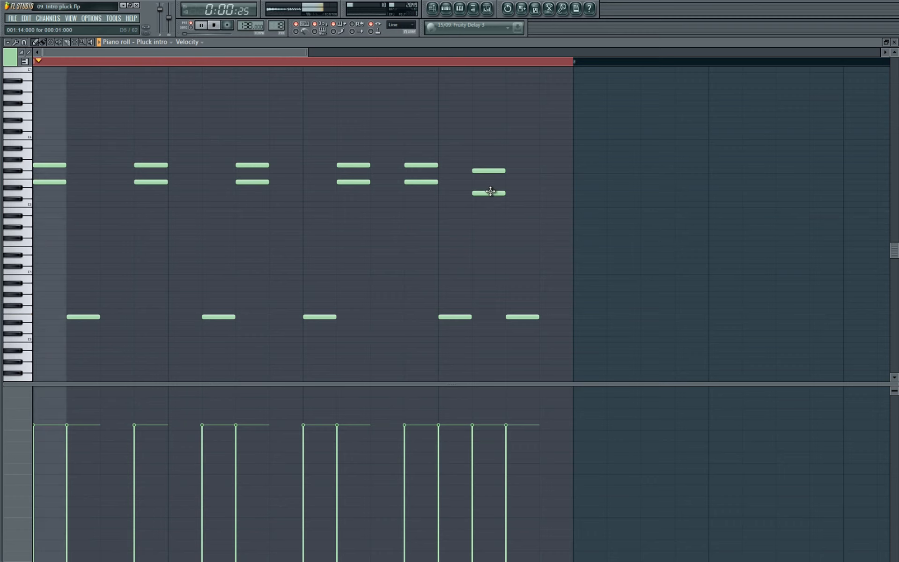
pyautogui.press('space')
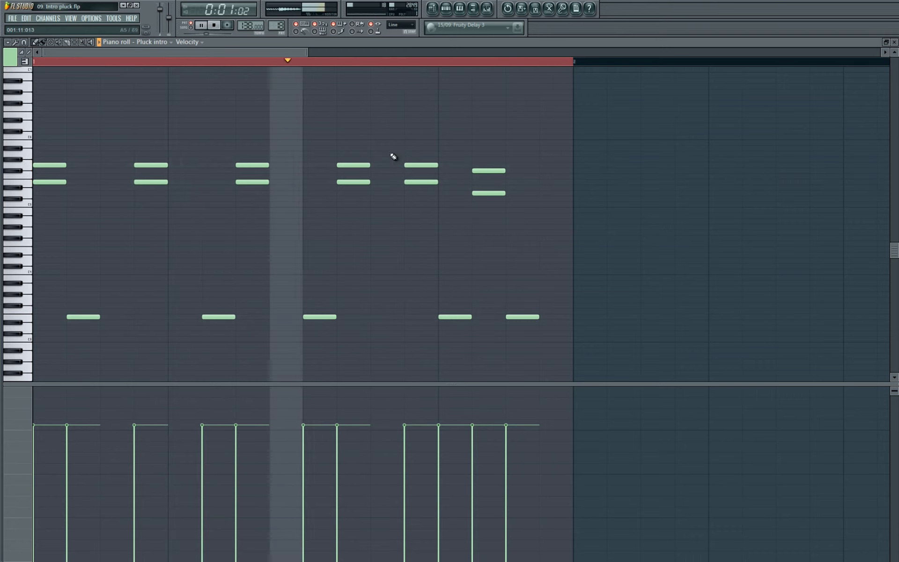
pyautogui.press('space')
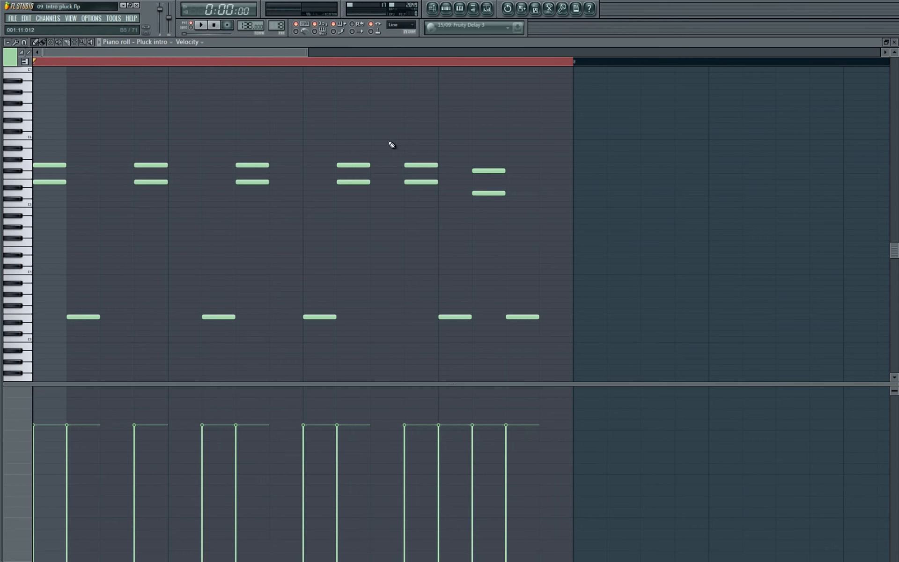
# Close the piano roll and set Sylenth1's Filter Control cutoff to 4.633 during playback
pyautogui.press('F7')
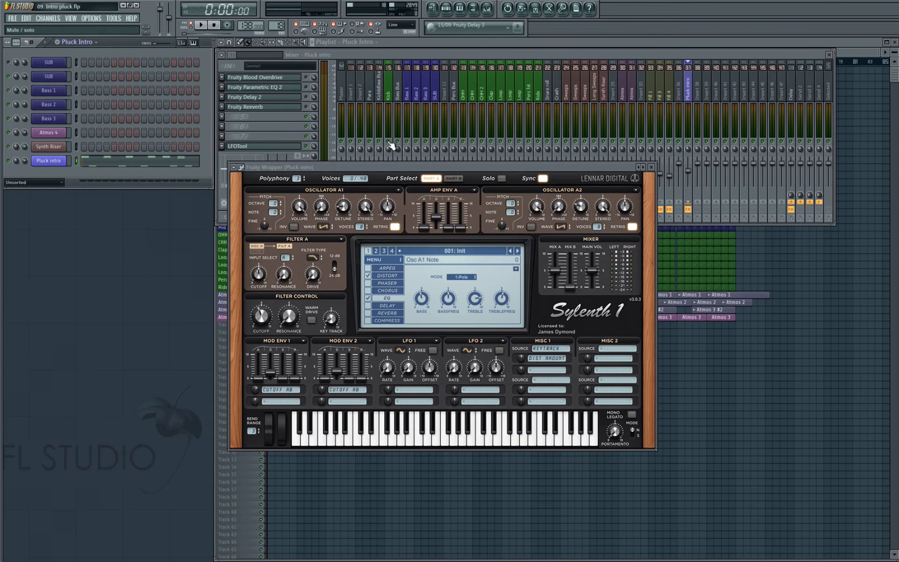
pyautogui.moveTo(540, 163); pyautogui.dragTo(552, 231)
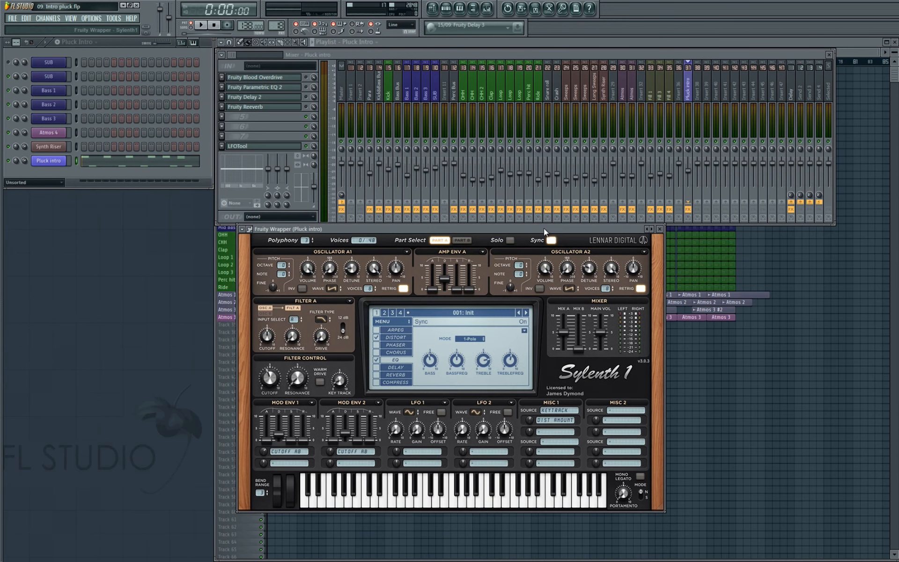
pyautogui.press('space')
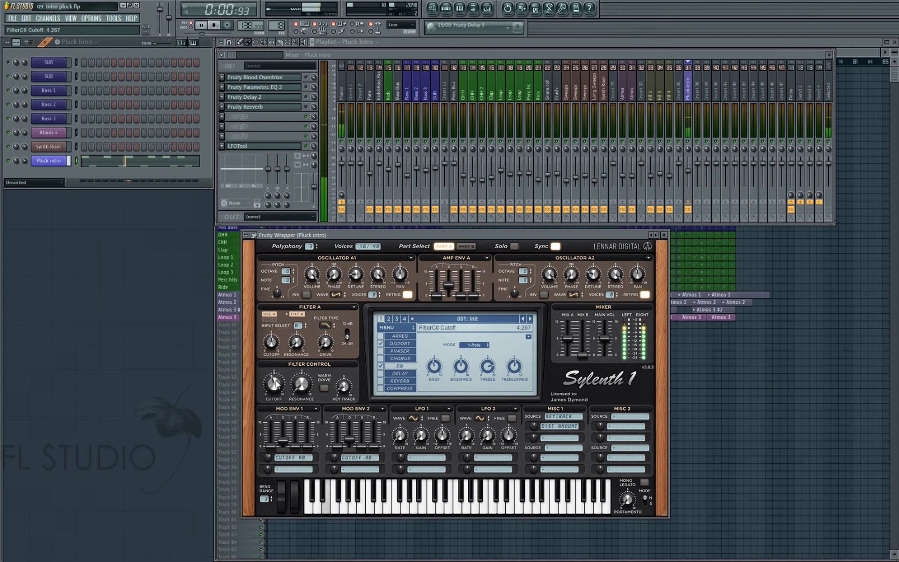
pyautogui.moveTo(275, 384); pyautogui.dragTo(277, 383)
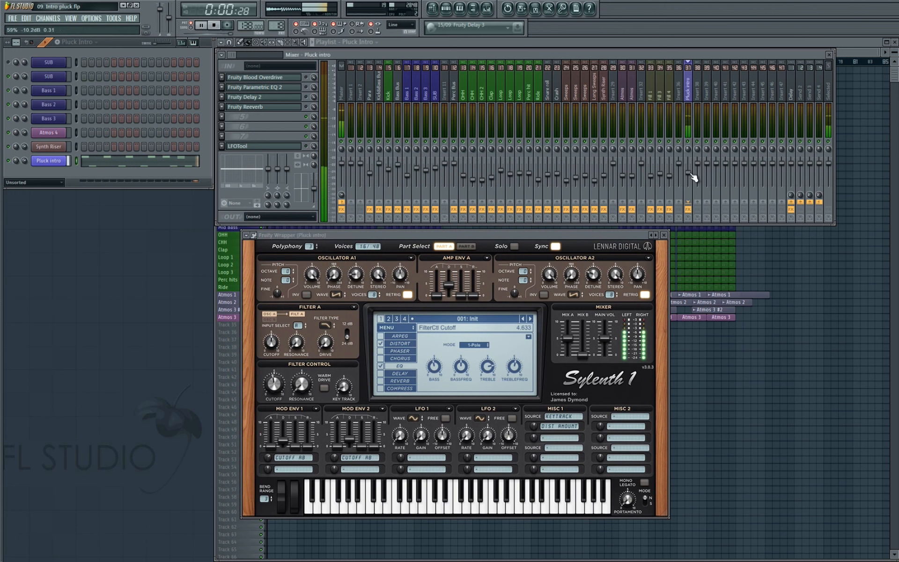
pyautogui.press('space')
# Paint the Pluck Intro pattern on playlist Track 35 from bar 49 up to bar 65
pyautogui.rightClick(798, 371)
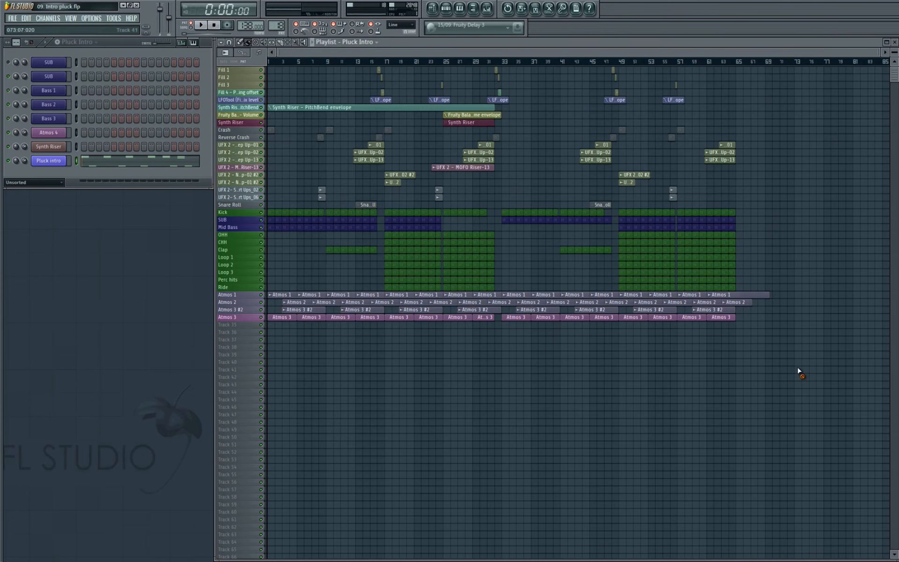
pyautogui.scroll(4, 628, 317)
pyautogui.scroll(3, 447, 355)
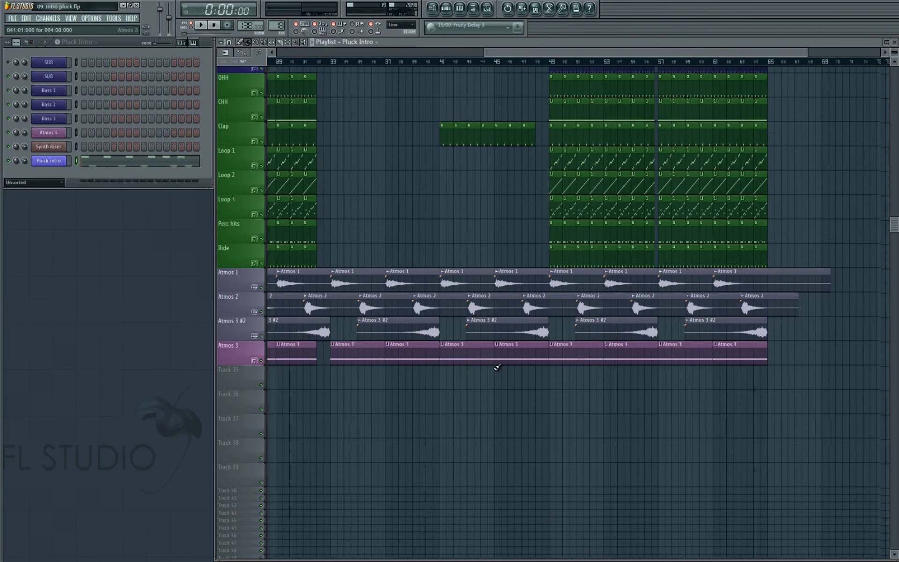
pyautogui.click(77, 42)
pyautogui.click(81, 202)
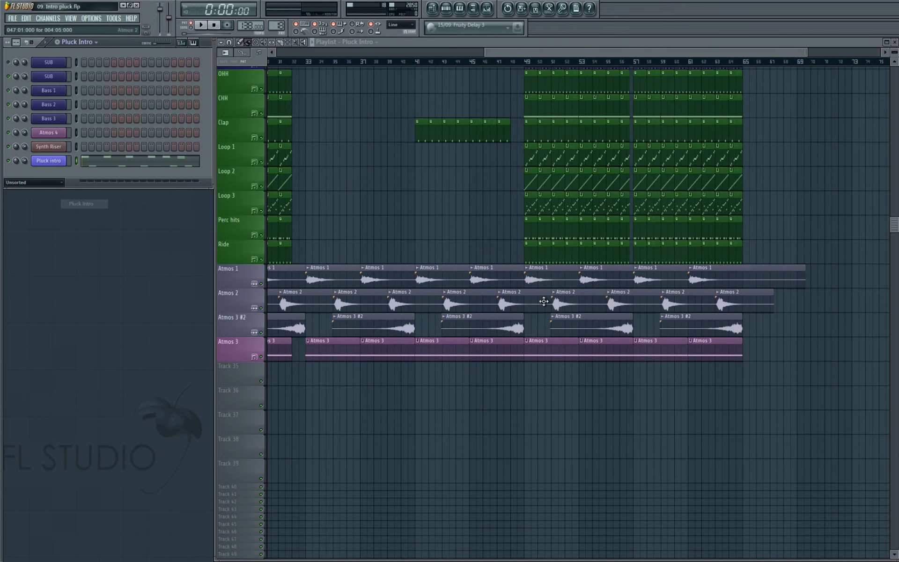
pyautogui.moveTo(532, 380)
pyautogui.mouseDown()
pyautogui.moveTo(705, 379)
pyautogui.moveTo(623, 384)
pyautogui.mouseUp()
# Loop playback over bars 49 to 57 and set the Pluck intro mixer track's volume to -13.4 dB
pyautogui.moveTo(533, 66)
pyautogui.mouseDown()
pyautogui.moveTo(428, 61)
pyautogui.moveTo(535, 66)
pyautogui.mouseUp()
pyautogui.click(487, 9)
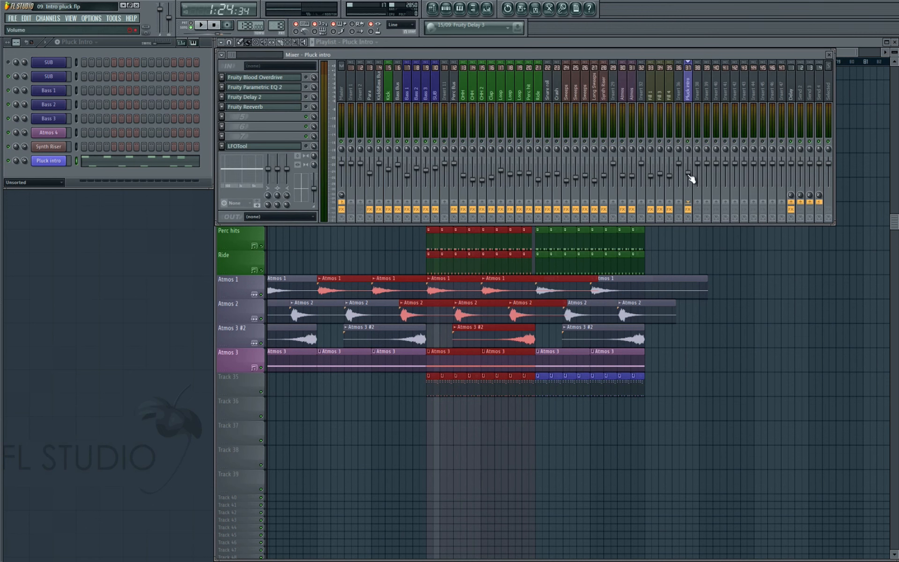
pyautogui.press('space')
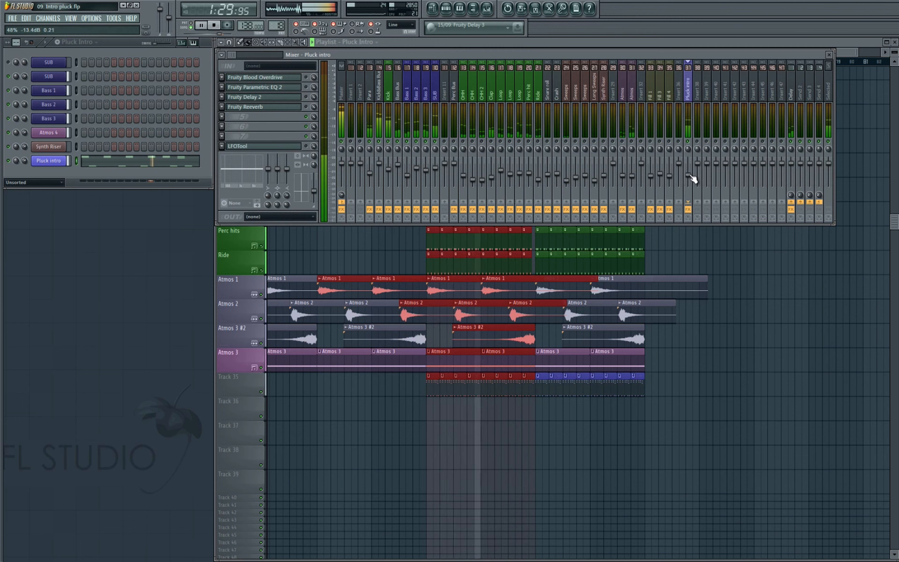
pyautogui.press('space')
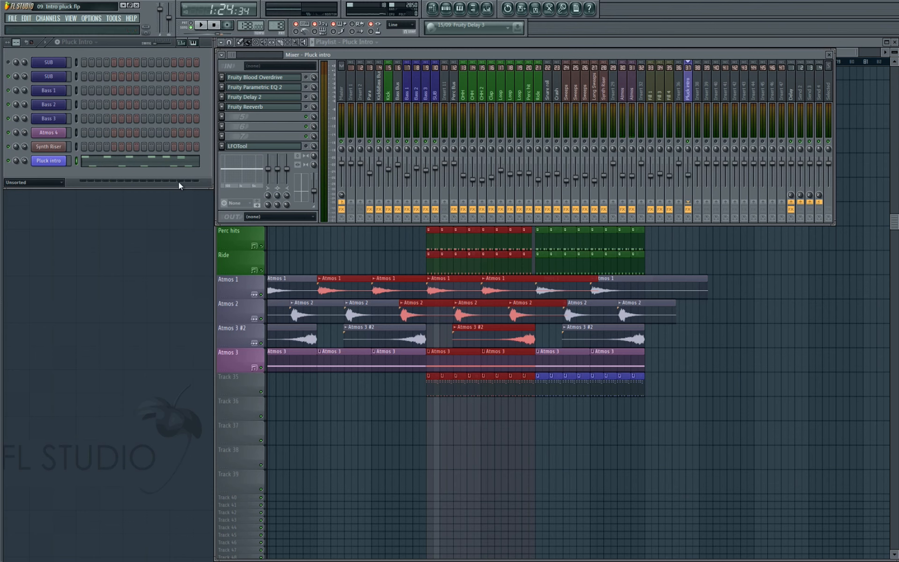
# Check the LFOTool sidechain curve on the Pluck intro track and set the track's volume to -12.9 dB during playback
pyautogui.click(298, 148)
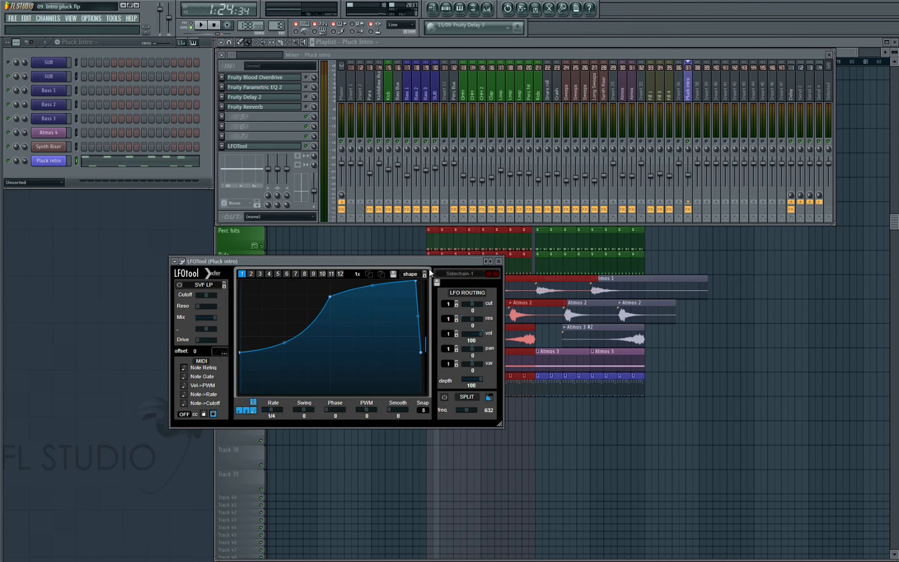
pyautogui.click(497, 262)
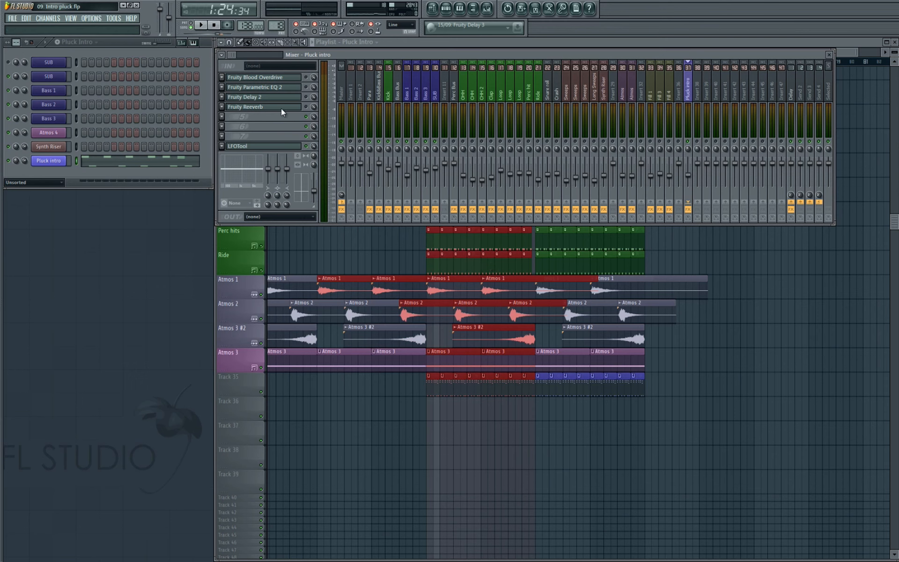
pyautogui.press('space')
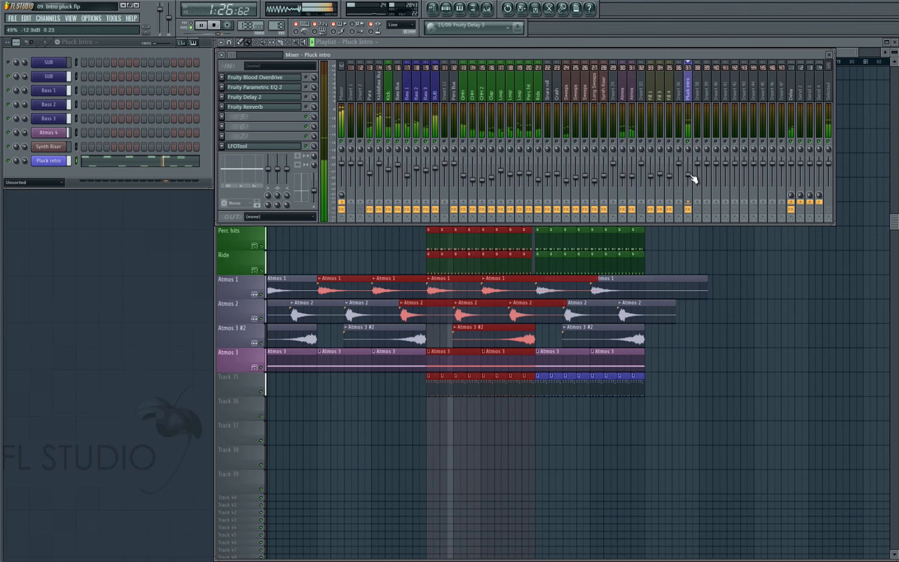
pyautogui.press('space')
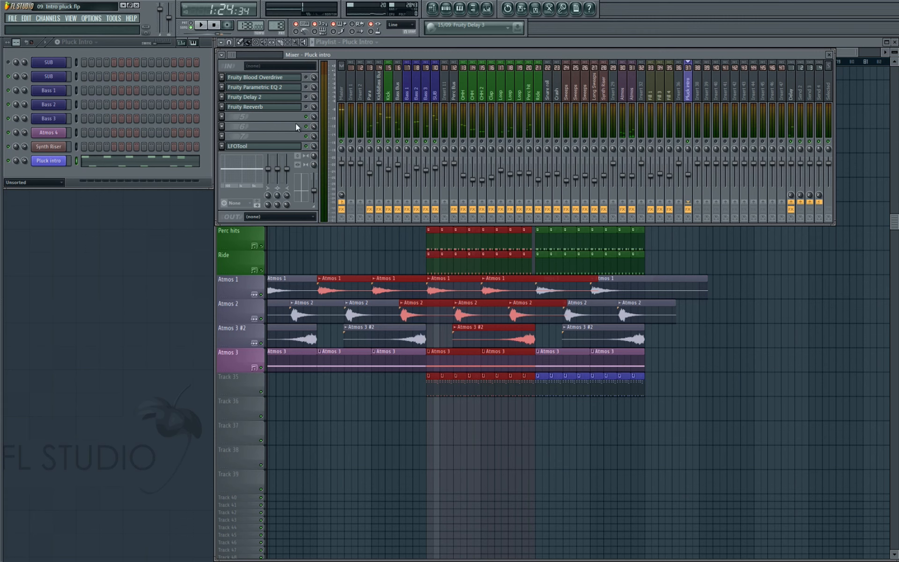
# Open Fruity Parametric EQ 2 on the Pluck intro track and cut its low-shelf band 1 to -18 dB at about 181 Hz
pyautogui.click(290, 88)
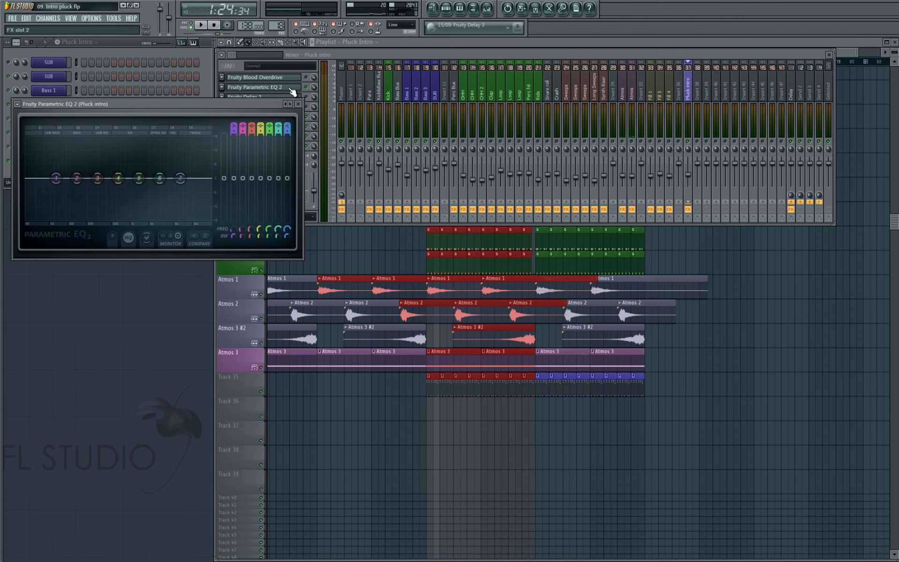
pyautogui.moveTo(243, 107); pyautogui.dragTo(357, 210)
pyautogui.moveTo(169, 282); pyautogui.dragTo(205, 386)
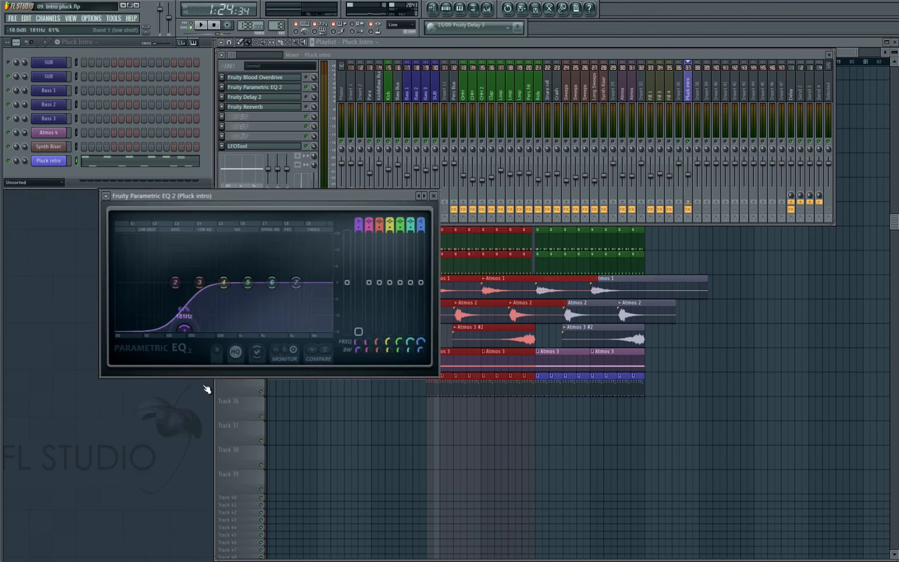
pyautogui.moveTo(161, 345)
pyautogui.mouseDown()
pyautogui.moveTo(203, 348)
pyautogui.moveTo(160, 350)
pyautogui.mouseUp()
# During looped playback, boost EQ band 5 slightly in the mids and band 6 by about 1.5 dB around 8.3 kHz
pyautogui.press('space')
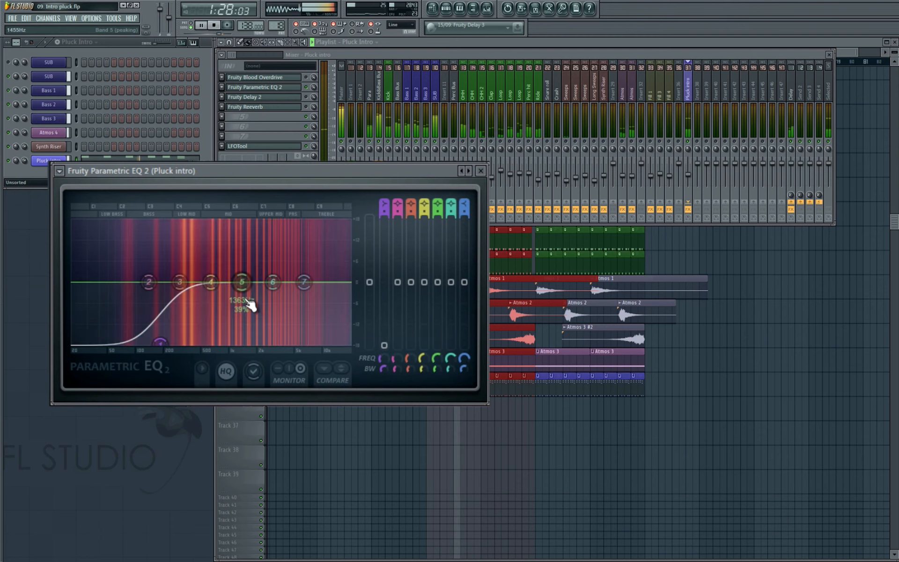
pyautogui.press('space')
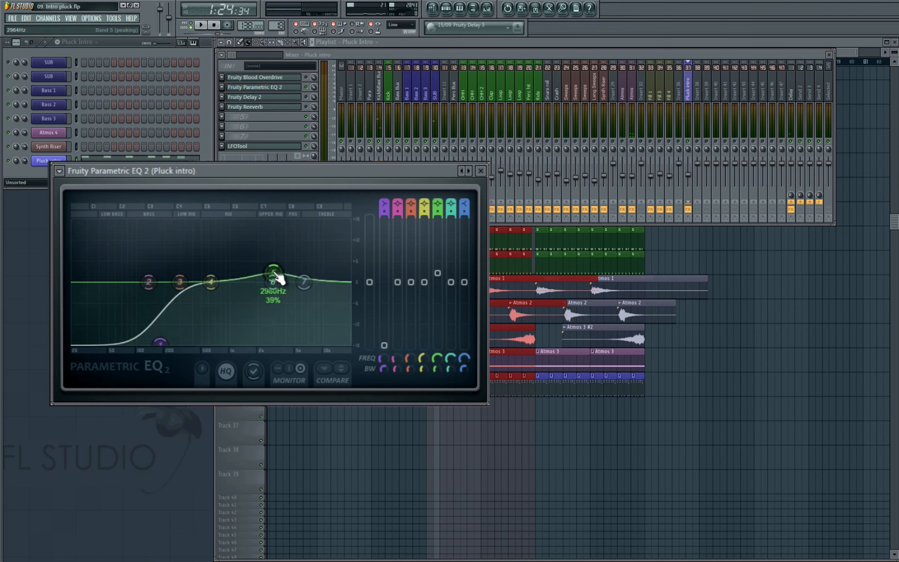
pyautogui.press('space')
pyautogui.moveTo(279, 277); pyautogui.dragTo(335, 275)
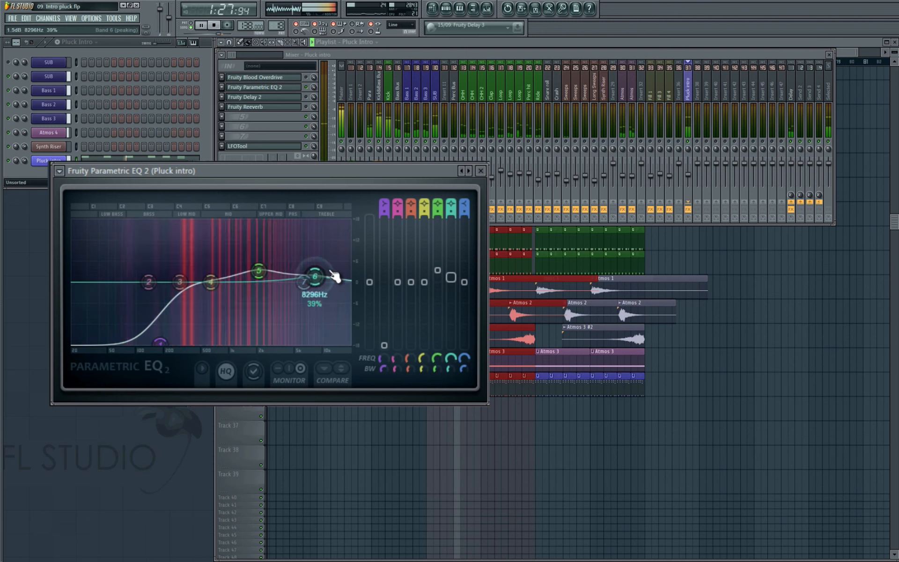
# Move EQ band 5 down to about 1.3 kHz and the band 1 low cut to 150 Hz
pyautogui.moveTo(257, 281); pyautogui.dragTo(237, 284)
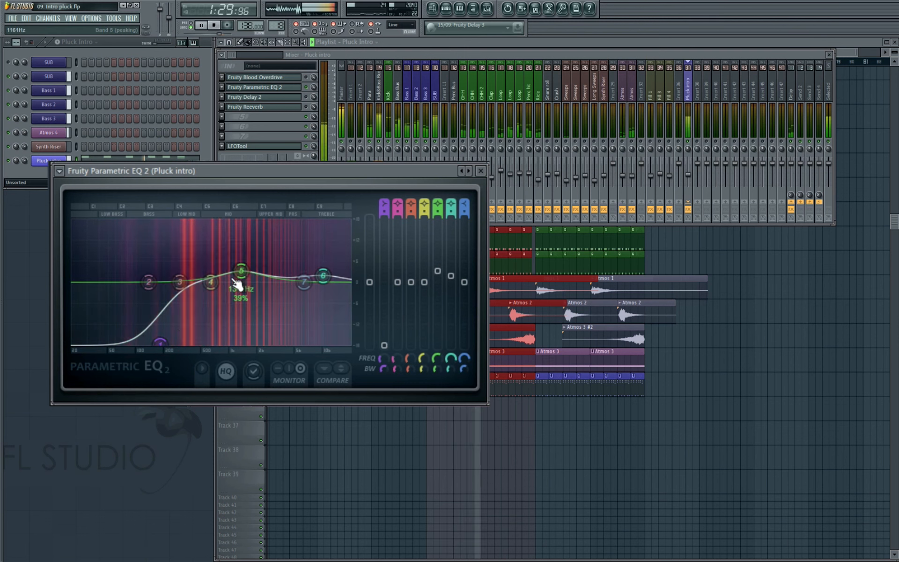
pyautogui.moveTo(160, 343); pyautogui.dragTo(152, 346)
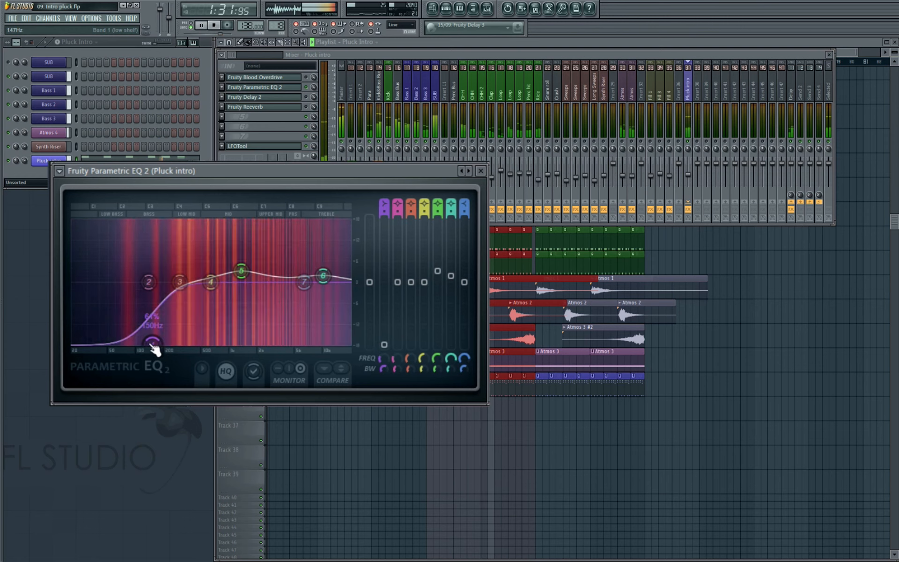
# Lower EQ band 3 slightly on the Pluck intro track and open the Pluck intro pattern in the piano roll
pyautogui.moveTo(181, 284); pyautogui.dragTo(182, 291)
pyautogui.press('Escape')
pyautogui.click(173, 161)
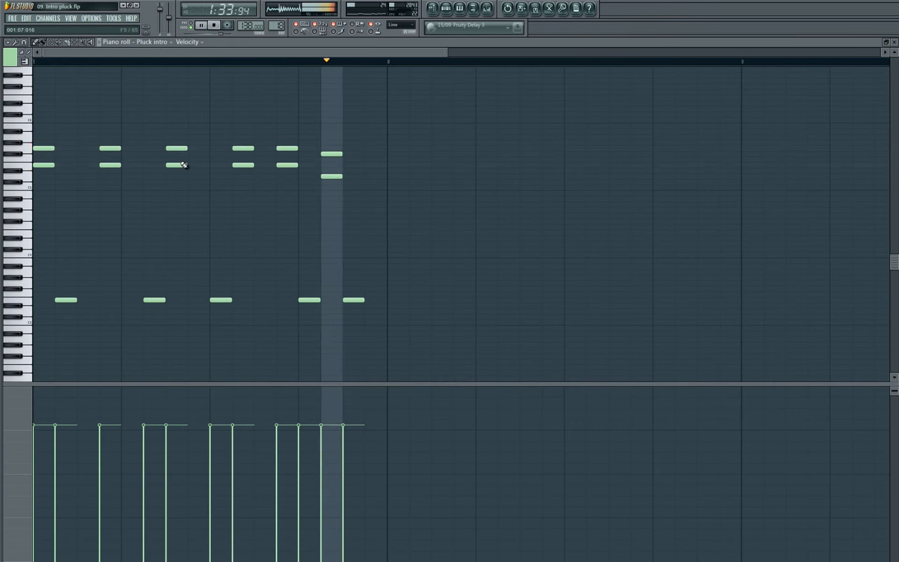
# Audition the Pluck intro pattern in short playback passes while following its upper chords and low notes
pyautogui.press('space')
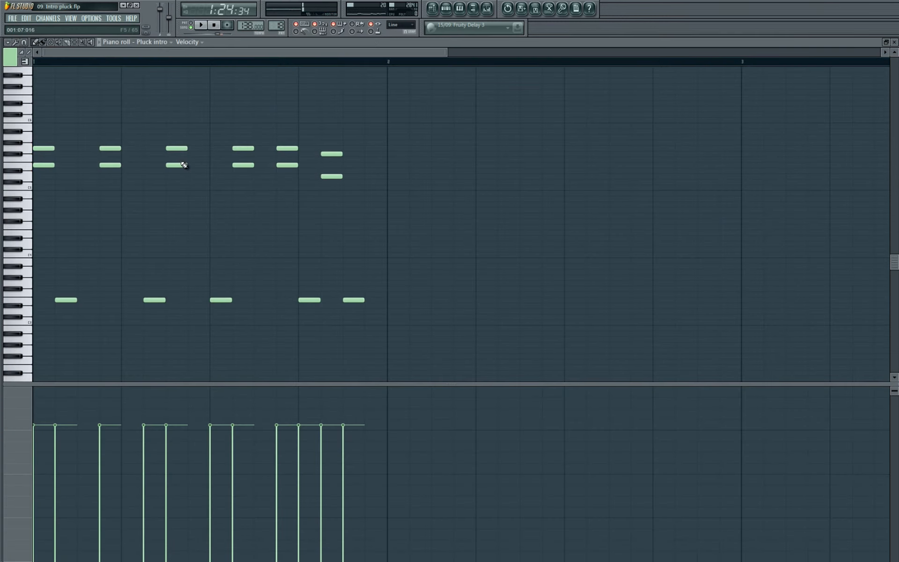
pyautogui.press('space')
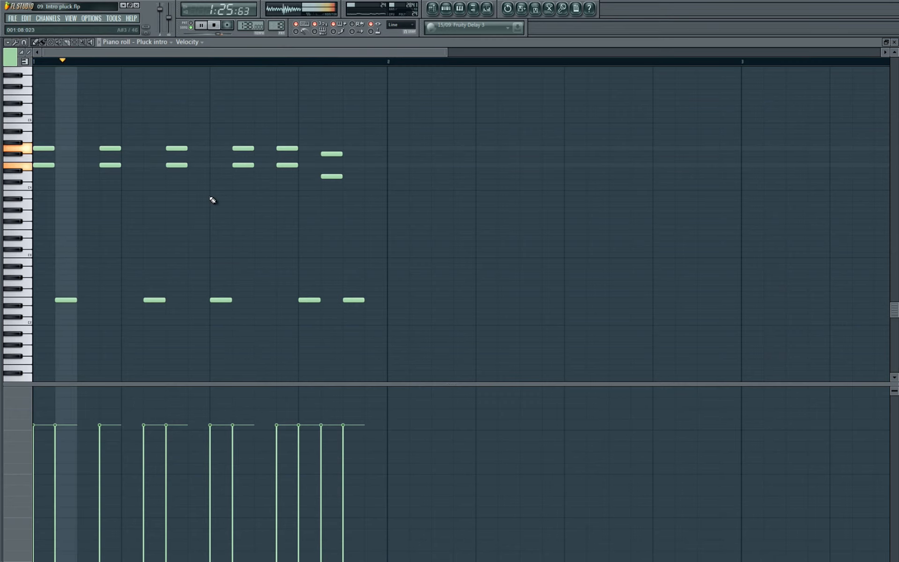
pyautogui.press('space')
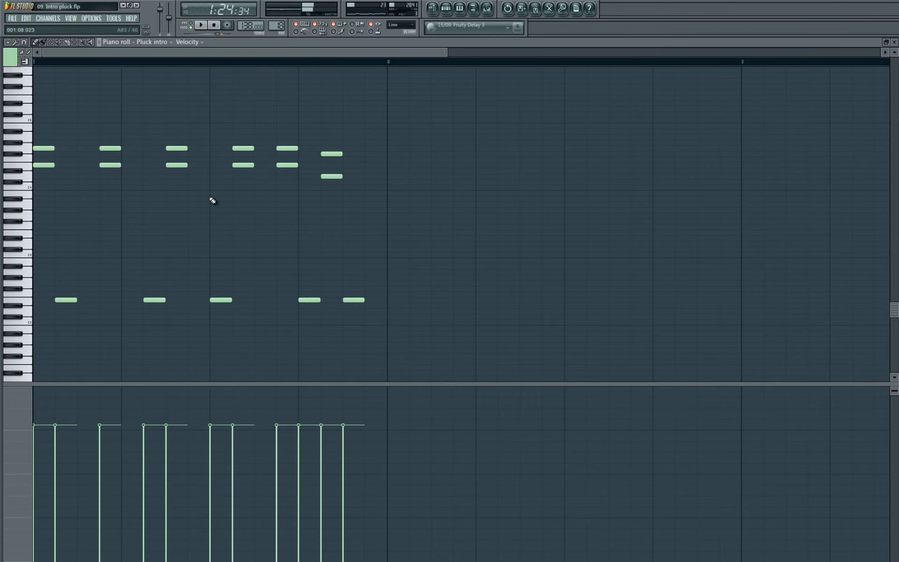
pyautogui.press('space')
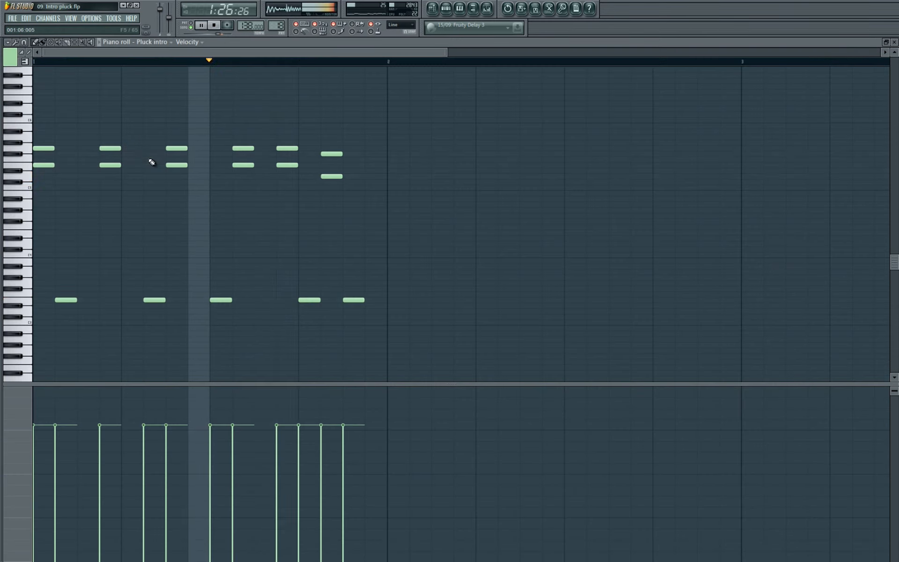
pyautogui.press('space')
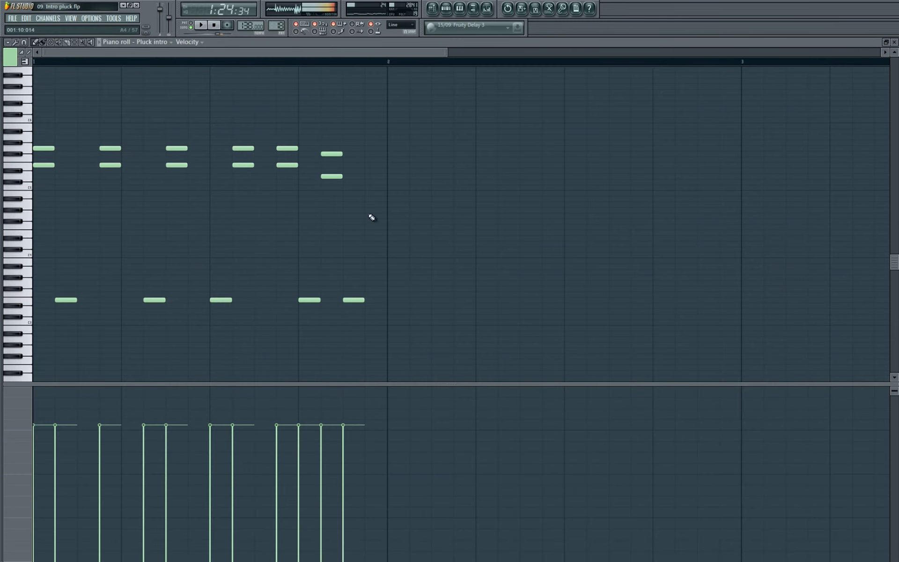
# Try the upper chord notes one octave lower during playback and move them back up
pyautogui.moveTo(454, 118); pyautogui.dragTo(32, 290)
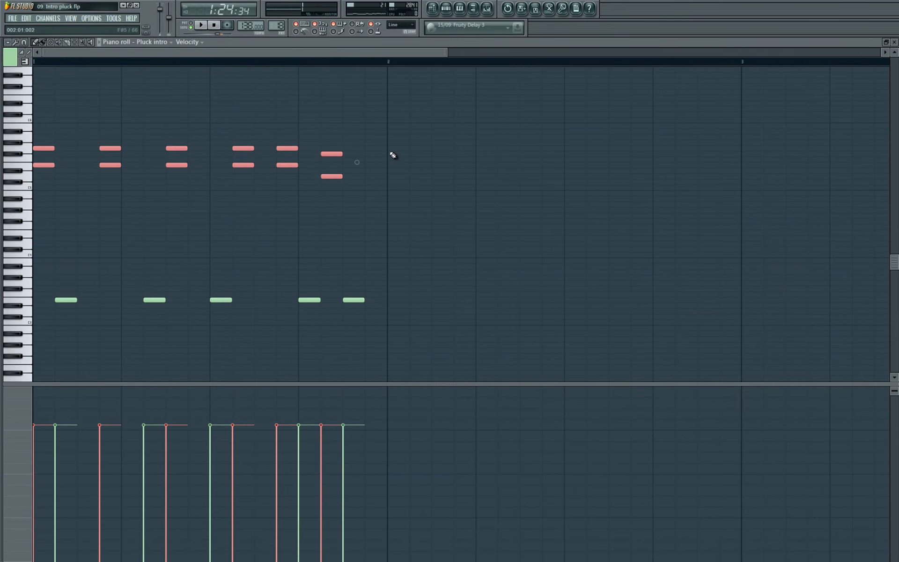
pyautogui.scroll(3, 392, 155)
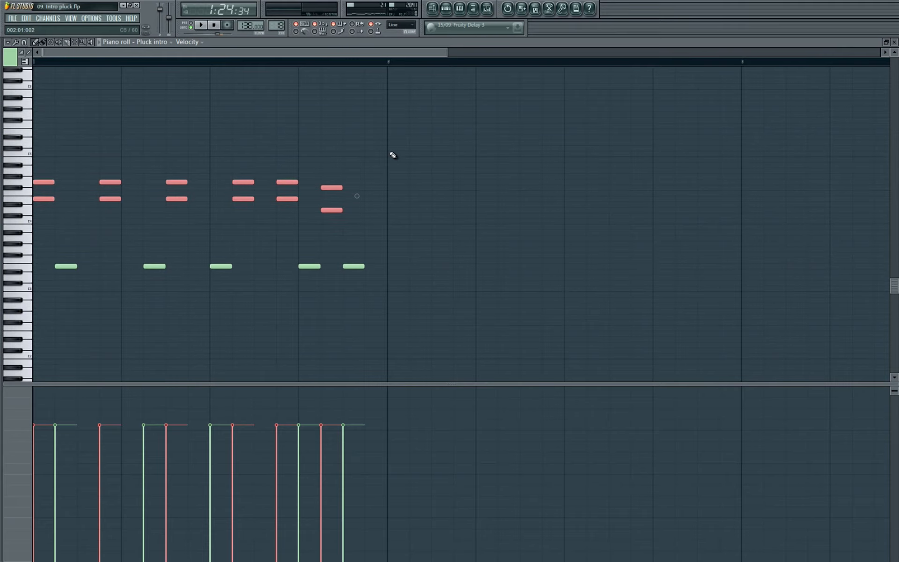
pyautogui.press('space')
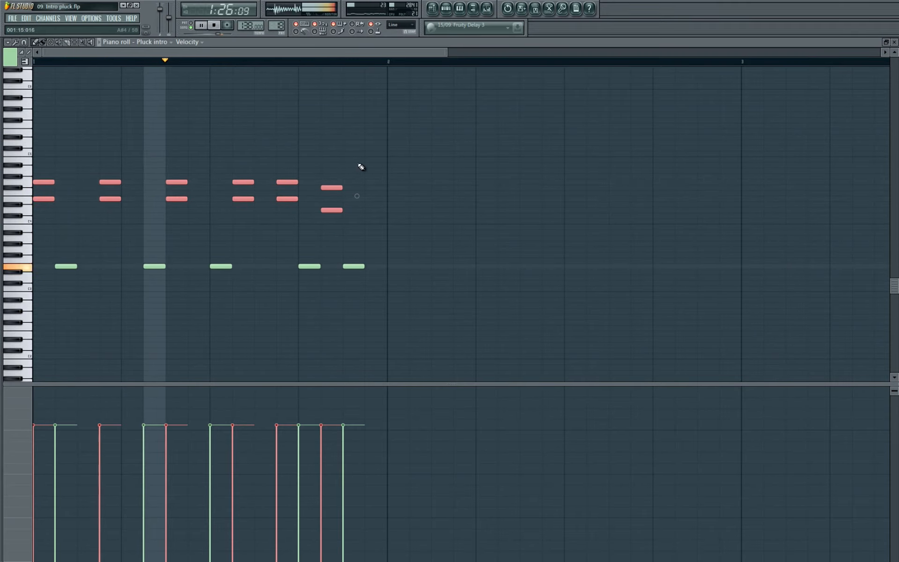
pyautogui.scroll(-3, 358, 165)
pyautogui.press('space')
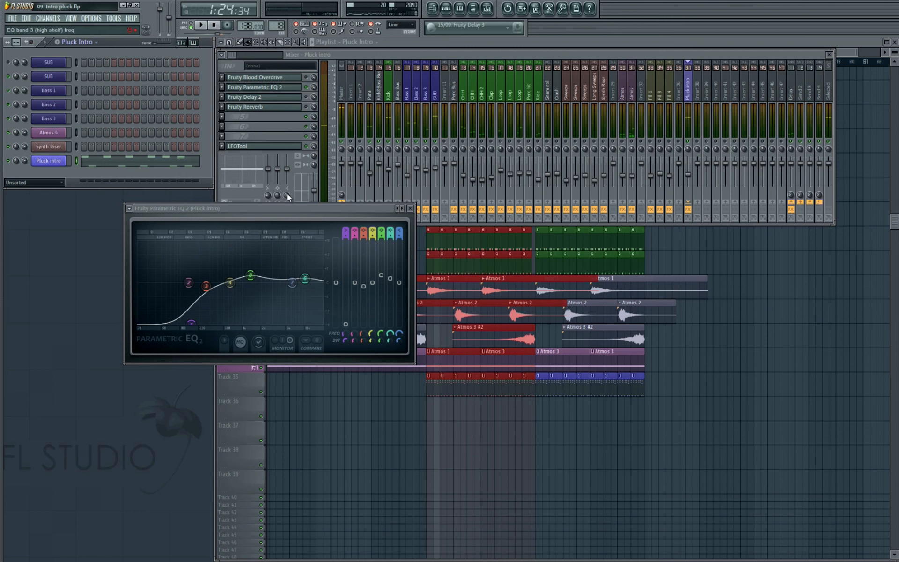
# Open Sylenth1 on the Pluck intro channel and, during playback, adjust the Filter Control cutoff and set the Filter A cutoff to 5.500
pyautogui.click(49, 160)
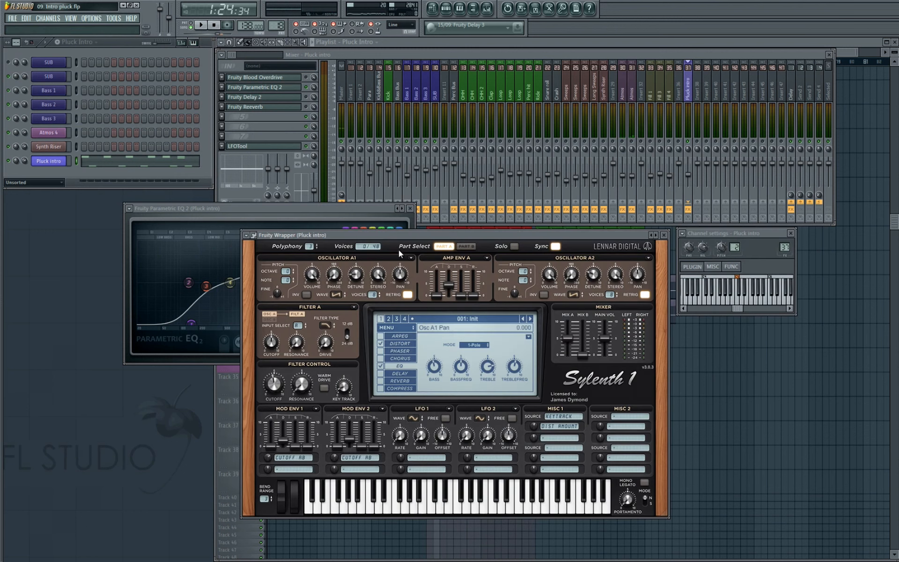
pyautogui.moveTo(399, 237); pyautogui.dragTo(497, 196)
pyautogui.moveTo(316, 212); pyautogui.dragTo(238, 205)
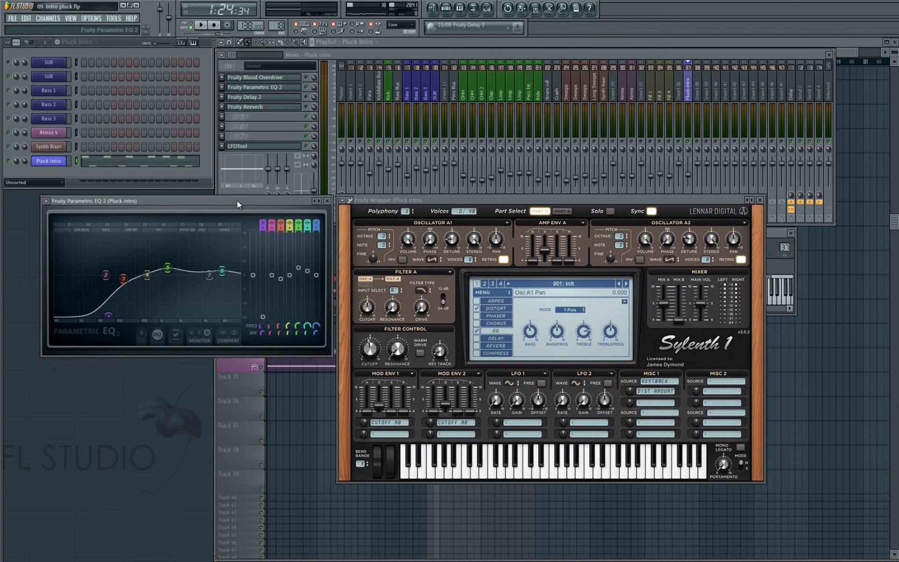
pyautogui.press('space')
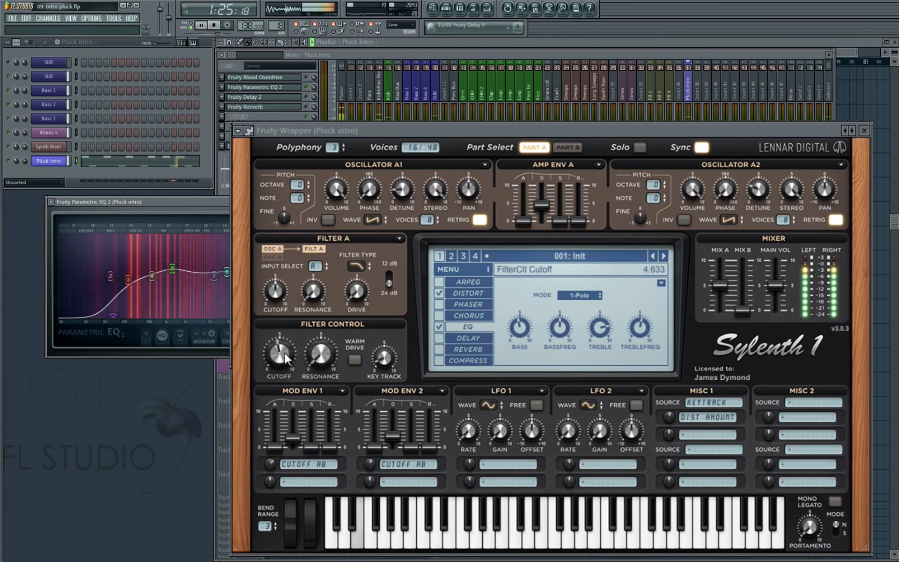
pyautogui.moveTo(287, 338); pyautogui.dragTo(283, 359)
pyautogui.moveTo(276, 296)
pyautogui.mouseDown()
pyautogui.moveTo(279, 285)
pyautogui.moveTo(282, 301)
pyautogui.mouseUp()
pyautogui.press('space')
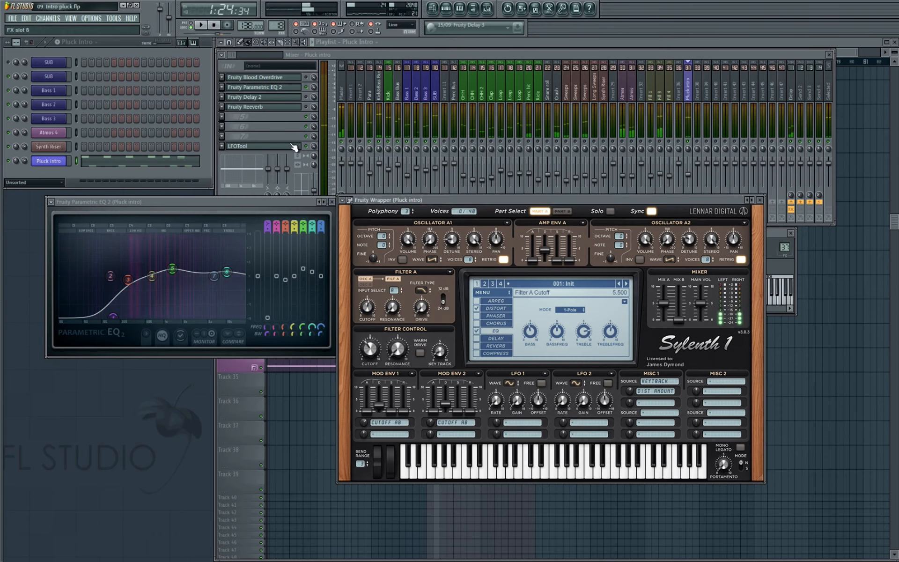
# Close Sylenth1, open Fruity Delay 2 on the Pluck intro track and set its feedback mode to ping pong
pyautogui.click(290, 136)
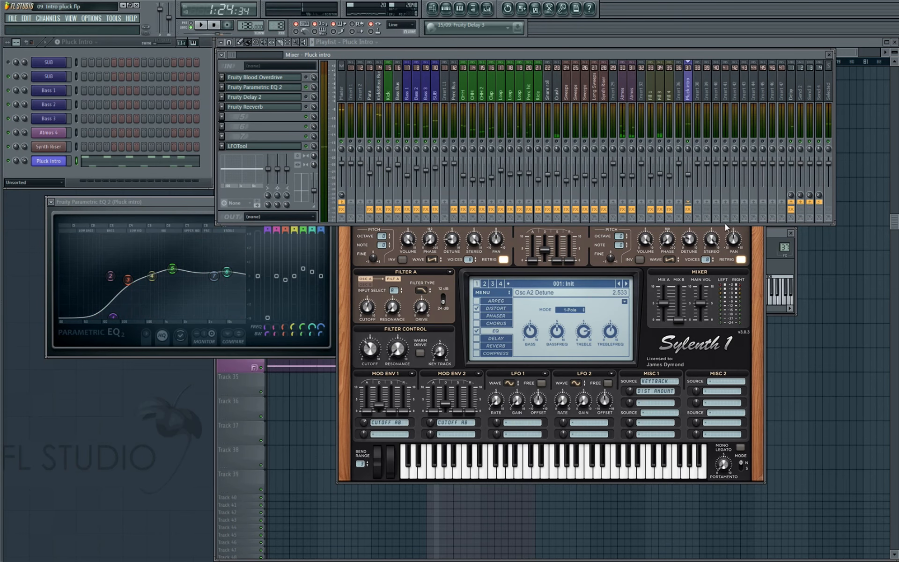
pyautogui.click(749, 232)
pyautogui.click(761, 201)
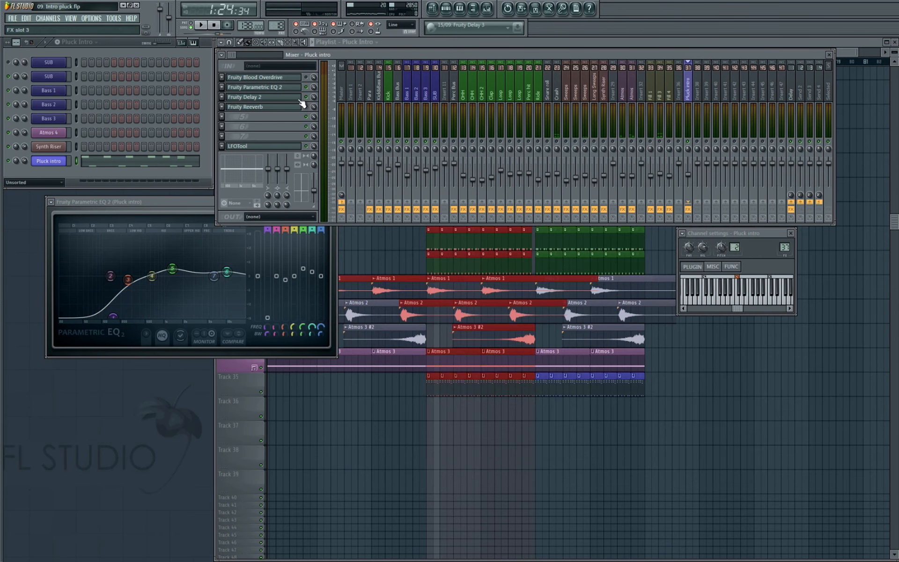
pyautogui.click(299, 99)
pyautogui.moveTo(108, 125); pyautogui.dragTo(416, 230)
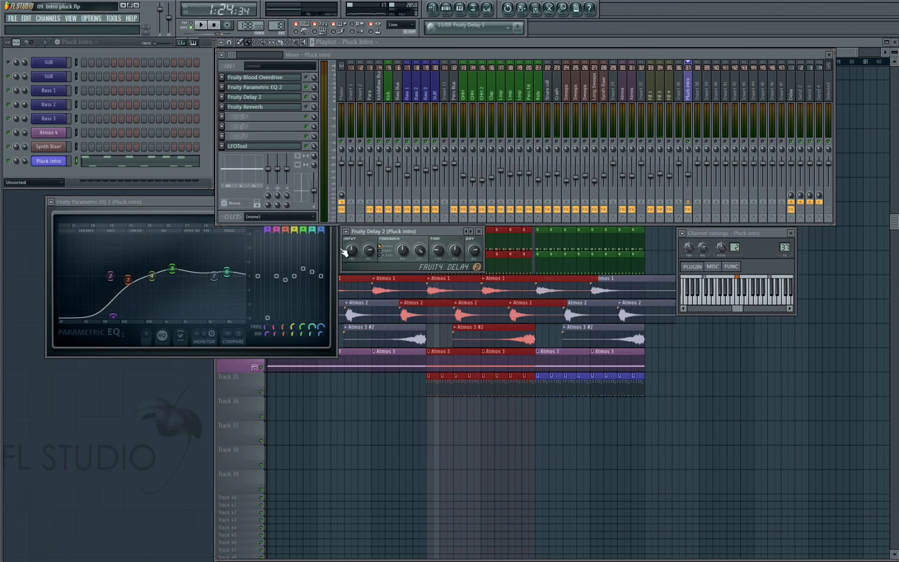
pyautogui.click(333, 251)
pyautogui.click(383, 256)
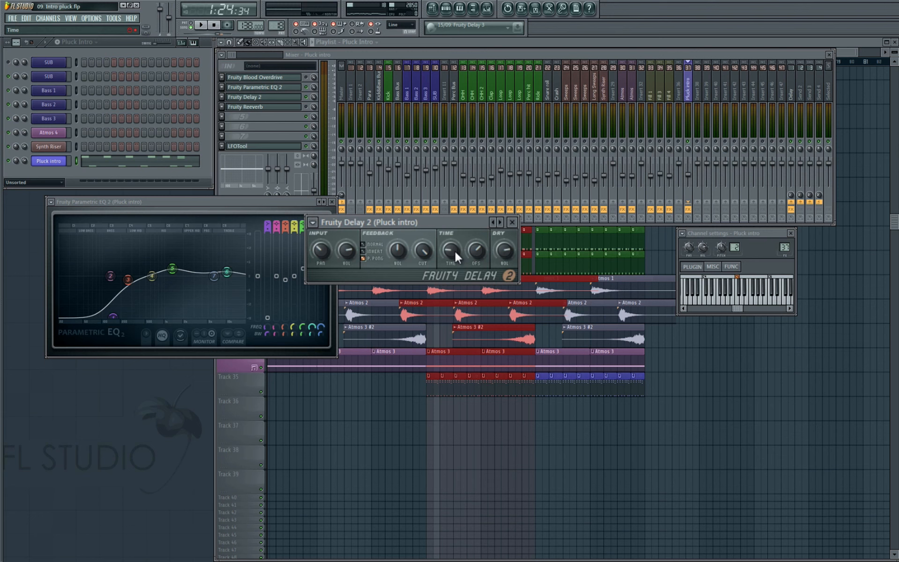
# Set the Fruity Delay 2 time to 2:00 and audition the delayed pluck in playback
pyautogui.press('space')
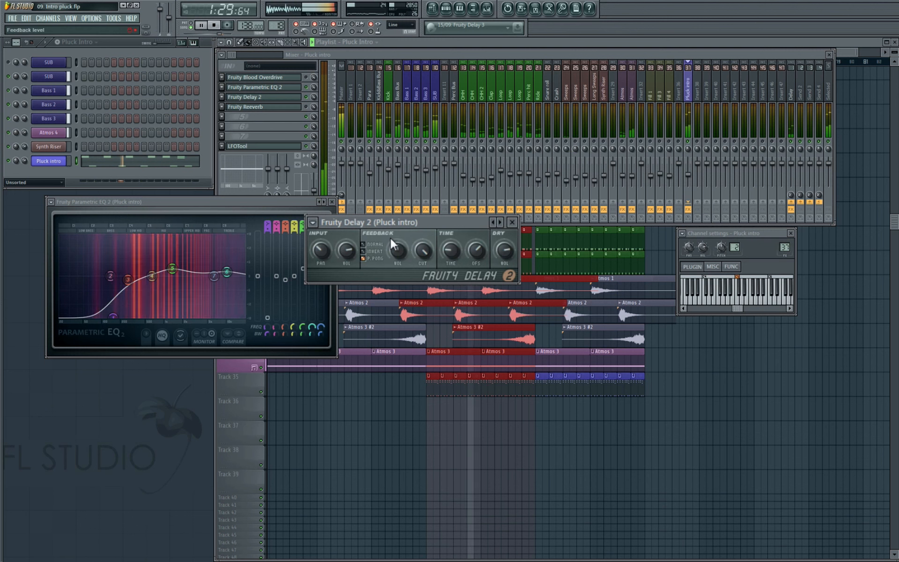
pyautogui.press('space')
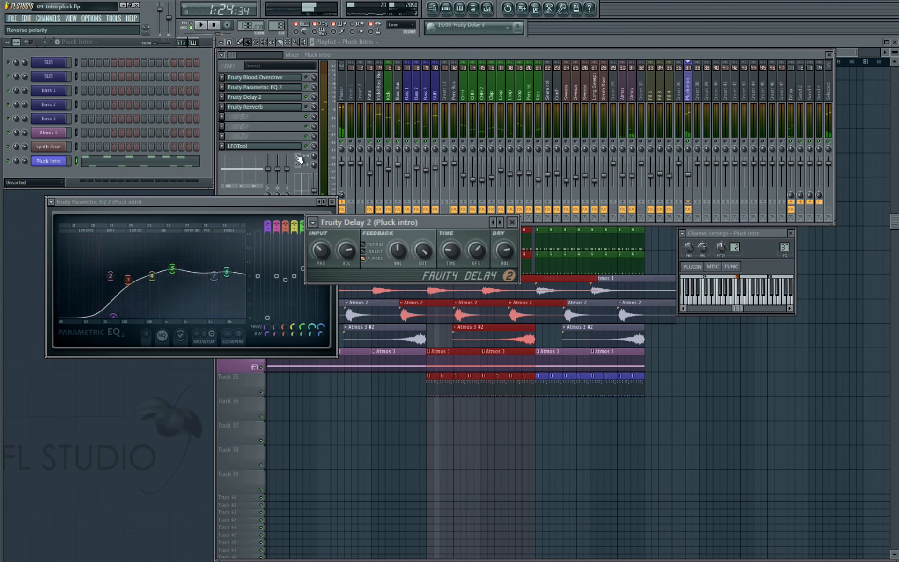
pyautogui.click(286, 127)
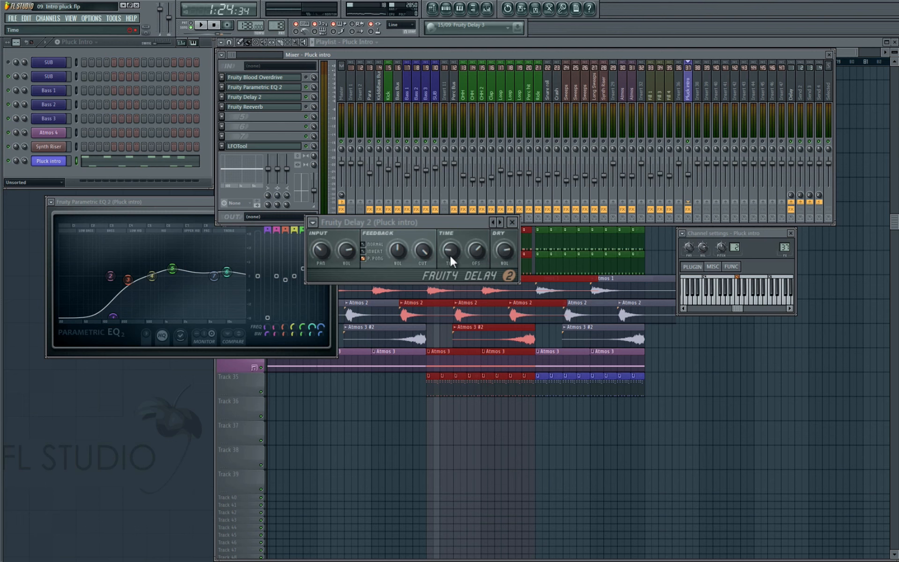
pyautogui.moveTo(450, 255); pyautogui.dragTo(450, 267)
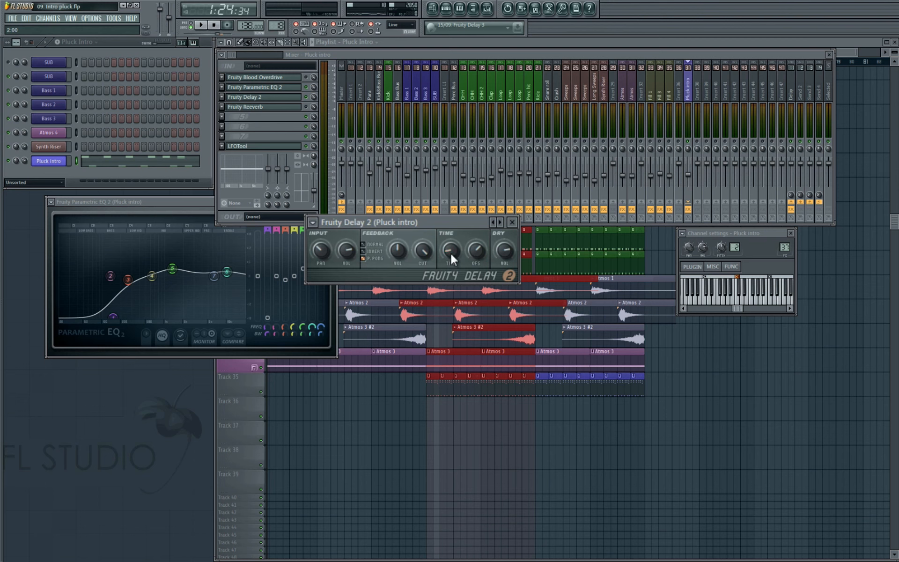
pyautogui.press('space')
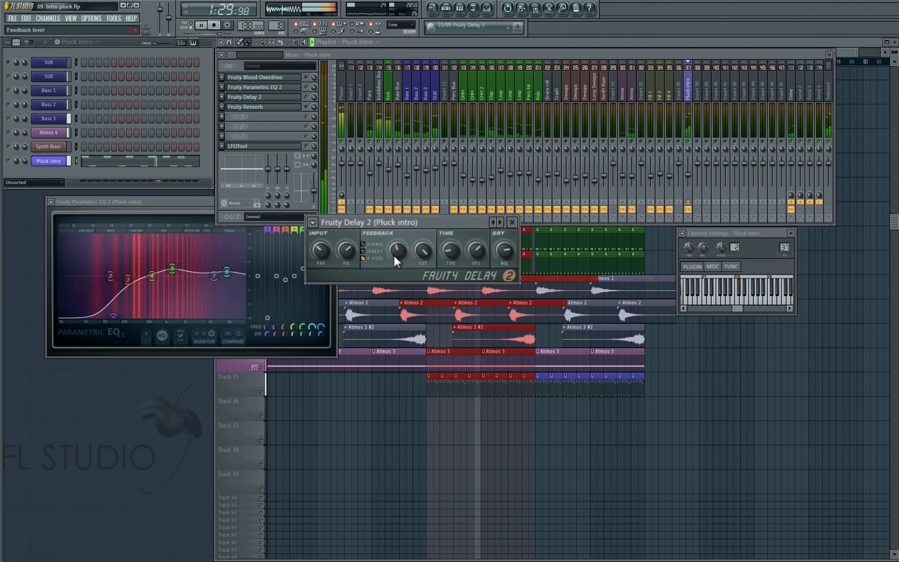
pyautogui.press('space')
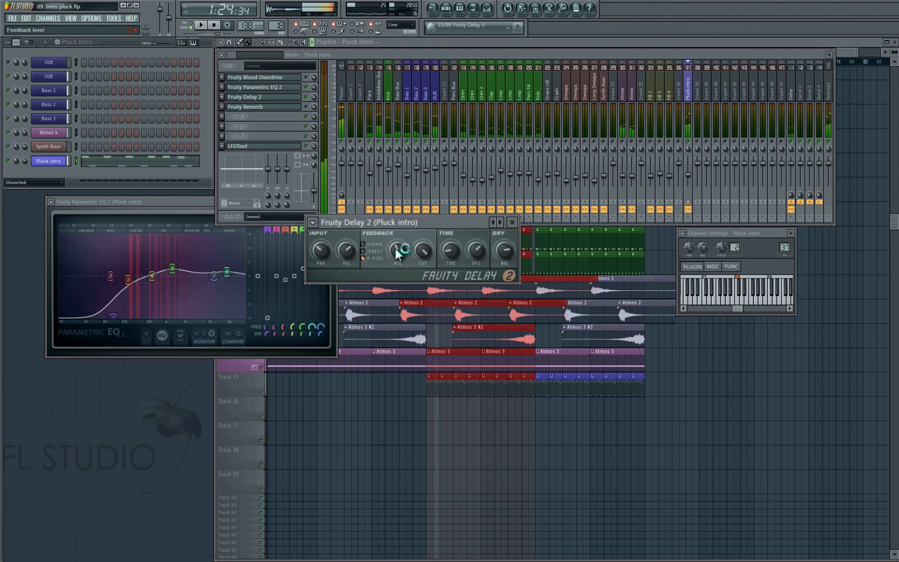
pyautogui.click(291, 121)
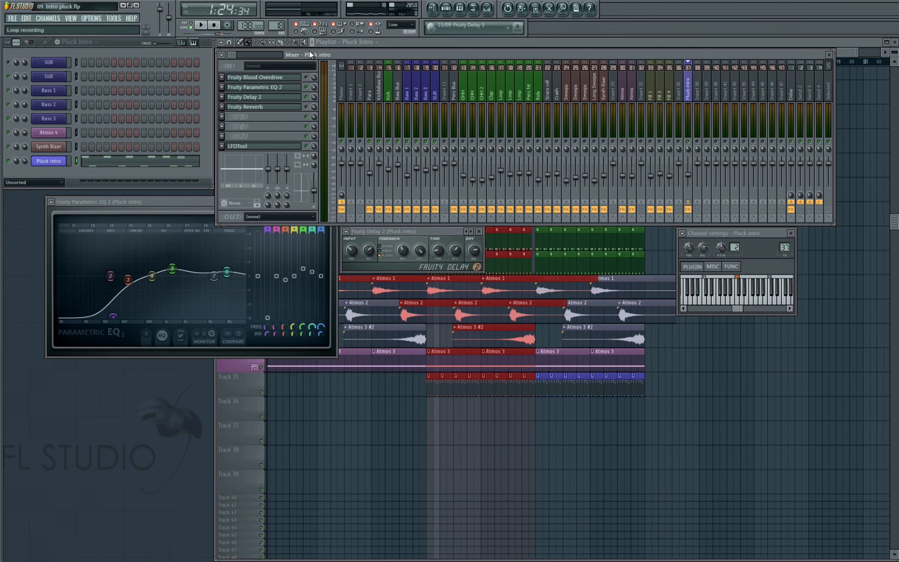
# Review the note spacing of the Pluck intro pattern in the piano roll and close it
pyautogui.click(156, 165)
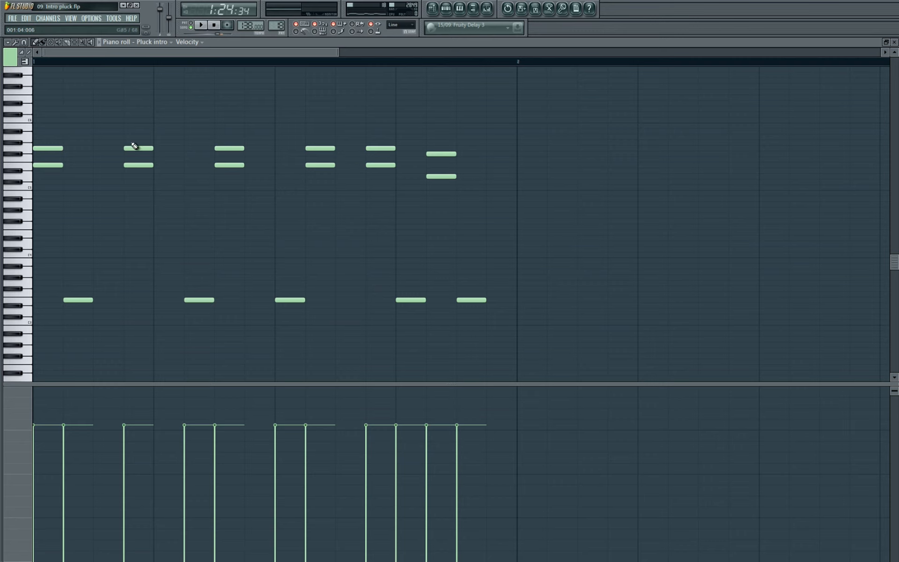
pyautogui.moveTo(132, 142); pyautogui.dragTo(162, 191)
pyautogui.keyDown('ctrl'); pyautogui.click(140, 205); pyautogui.keyUp('ctrl')
pyautogui.press('F7')
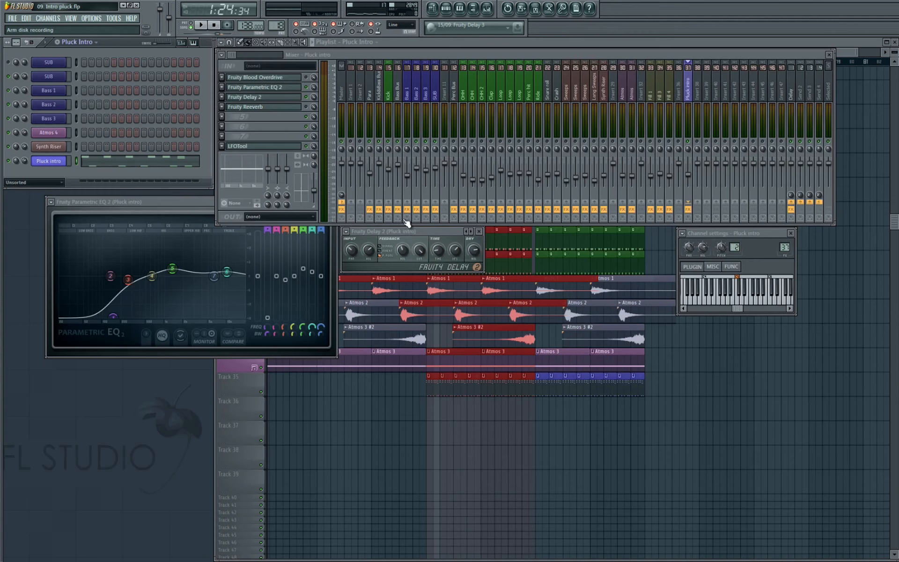
# Open Fruity Reeverb on the Pluck intro track beside the other effect windows and set its LowCut to 1355 Hz
pyautogui.moveTo(205, 205); pyautogui.dragTo(204, 236)
pyautogui.moveTo(257, 233); pyautogui.dragTo(260, 232)
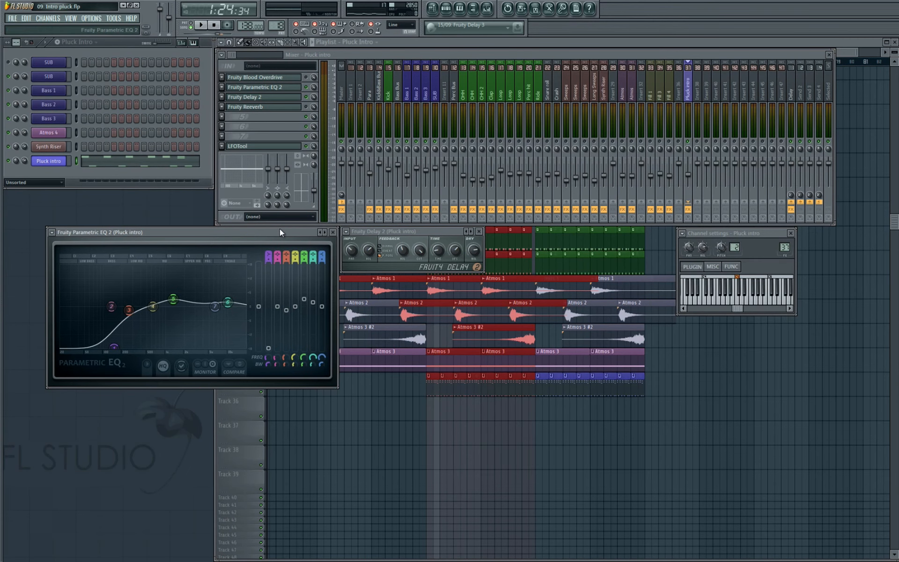
pyautogui.click(300, 107)
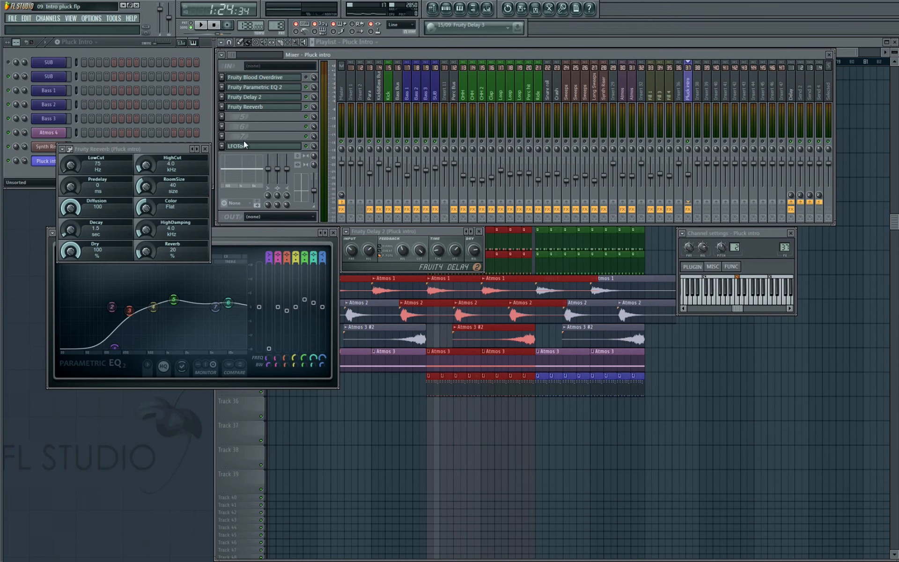
pyautogui.moveTo(183, 148); pyautogui.dragTo(613, 230)
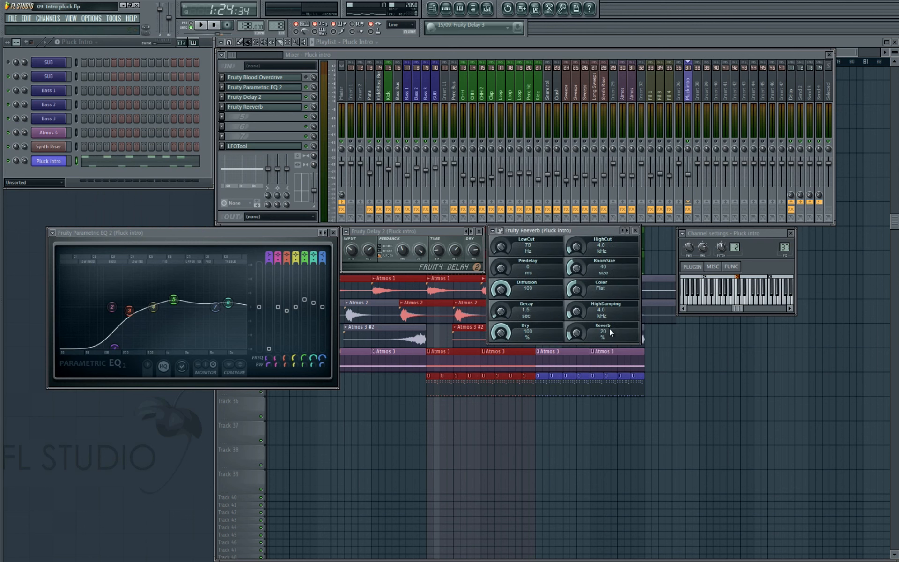
pyautogui.moveTo(494, 249); pyautogui.dragTo(493, 232)
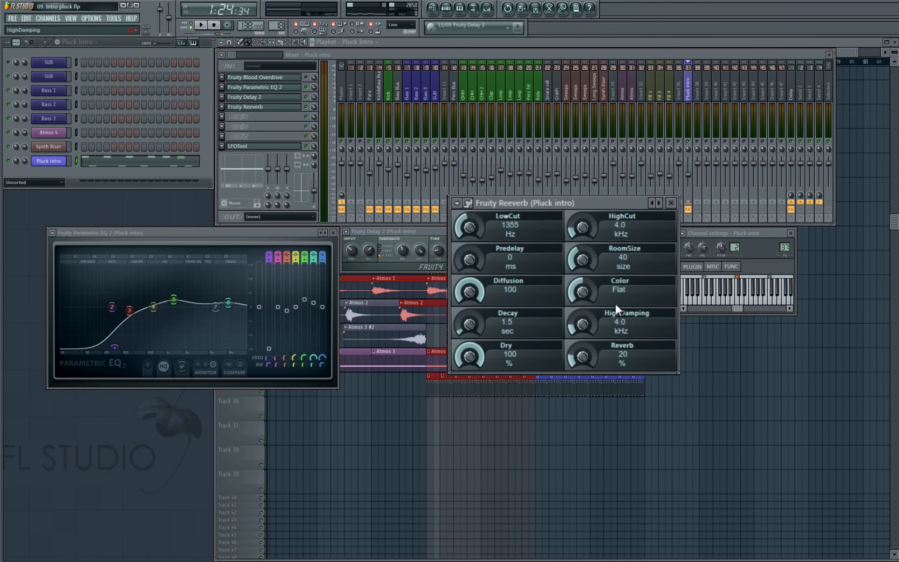
# During playback, set the Fruity Reeverb amount to 29%, RoomSize to 76 and Decay to 4.4 sec
pyautogui.press('space')
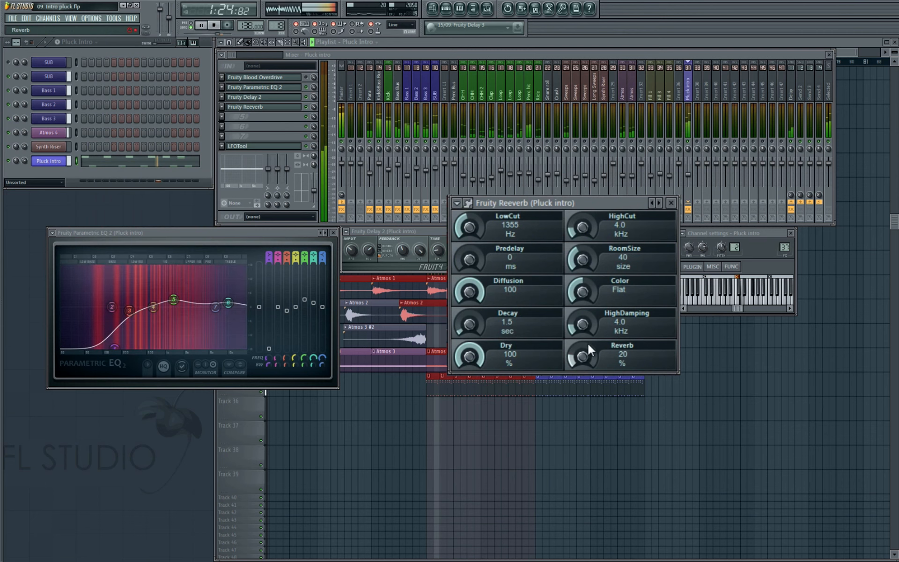
pyautogui.moveTo(582, 353); pyautogui.dragTo(581, 348)
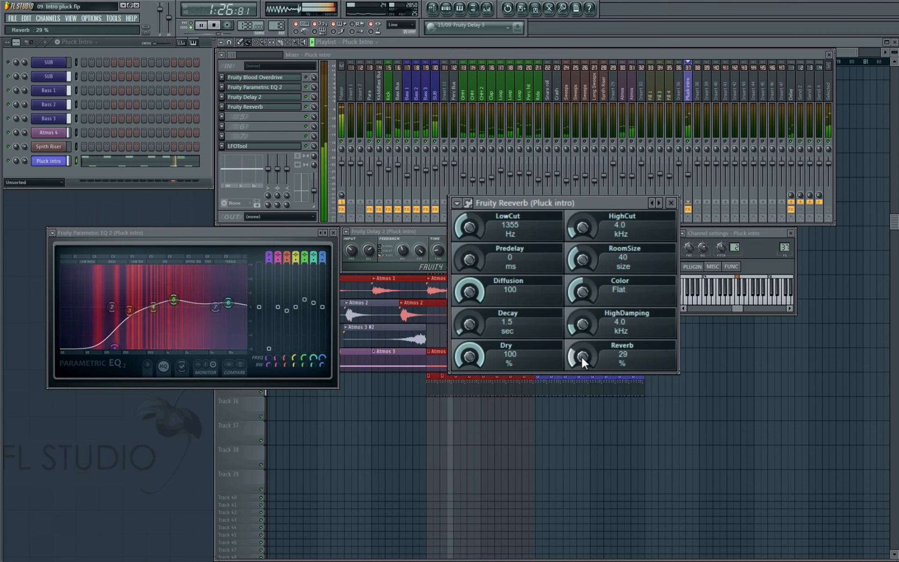
pyautogui.moveTo(590, 268)
pyautogui.mouseDown()
pyautogui.moveTo(583, 260)
pyautogui.moveTo(595, 268)
pyautogui.moveTo(596, 254)
pyautogui.mouseUp()
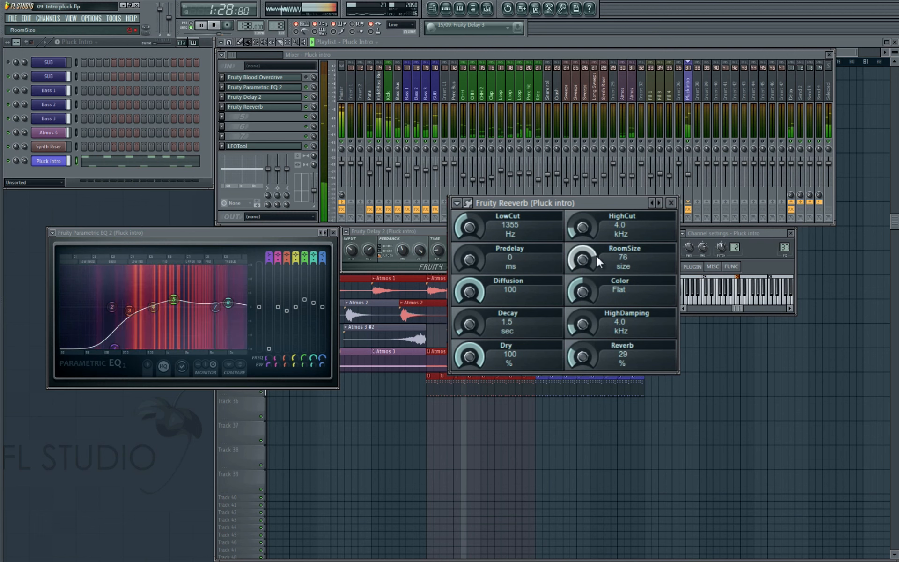
pyautogui.moveTo(479, 319)
pyautogui.mouseDown()
pyautogui.moveTo(479, 312)
pyautogui.moveTo(476, 322)
pyautogui.mouseUp()
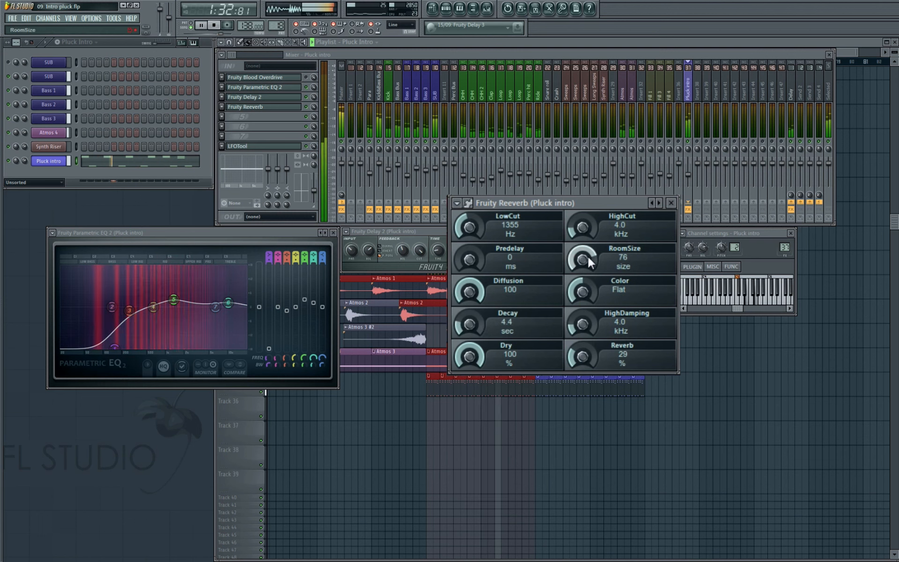
# Set the Fruity Reeverb RoomSize to 97, Color to Warmer, HighCut to 12.3 kHz and Reverb amount to 26%
pyautogui.moveTo(588, 256); pyautogui.dragTo(587, 244)
pyautogui.moveTo(584, 288); pyautogui.dragTo(586, 279)
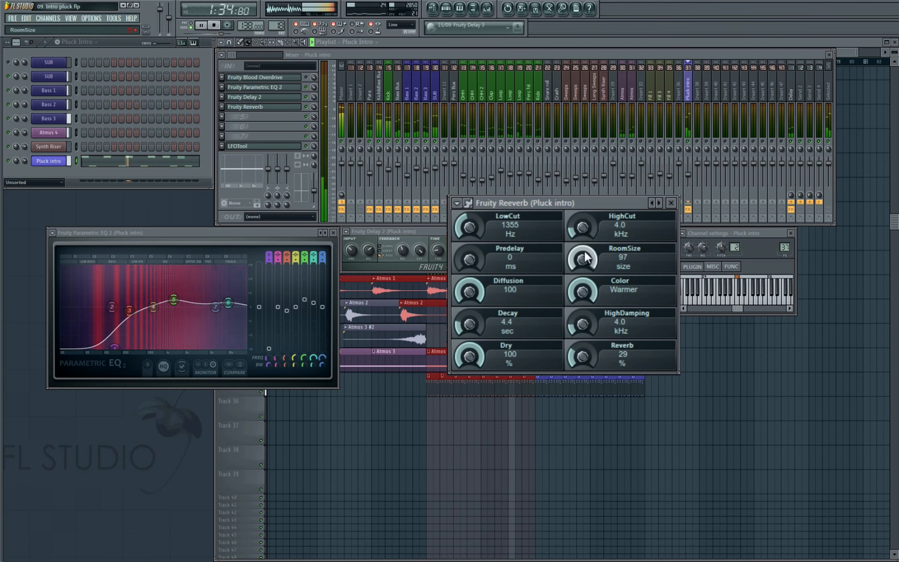
pyautogui.moveTo(592, 224)
pyautogui.mouseDown()
pyautogui.moveTo(601, 234)
pyautogui.moveTo(586, 223)
pyautogui.mouseUp()
pyautogui.moveTo(581, 353); pyautogui.dragTo(581, 356)
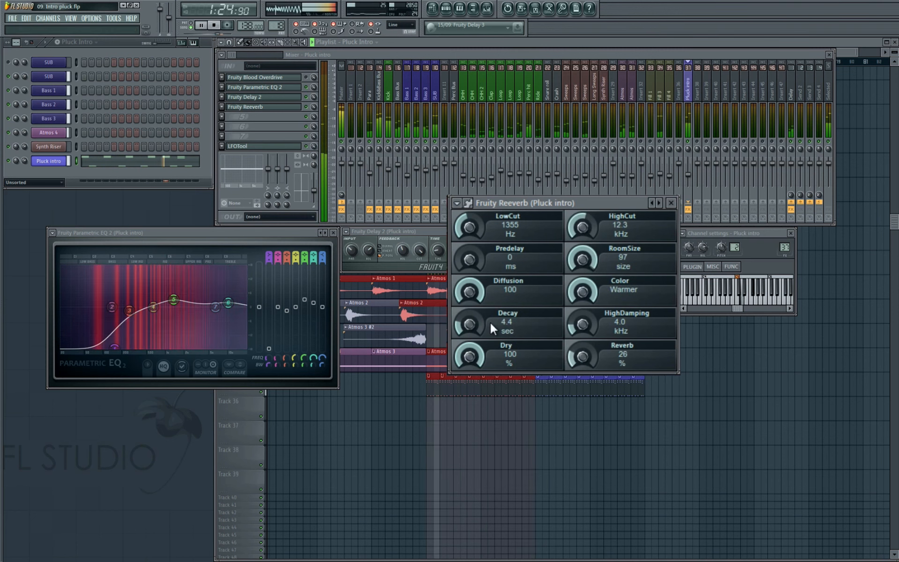
# Set the Fruity Reeverb Decay to 1.5 sec, HighCut to 11.1 kHz and Predelay to 63 ms, and stop playback
pyautogui.moveTo(474, 317); pyautogui.dragTo(476, 319)
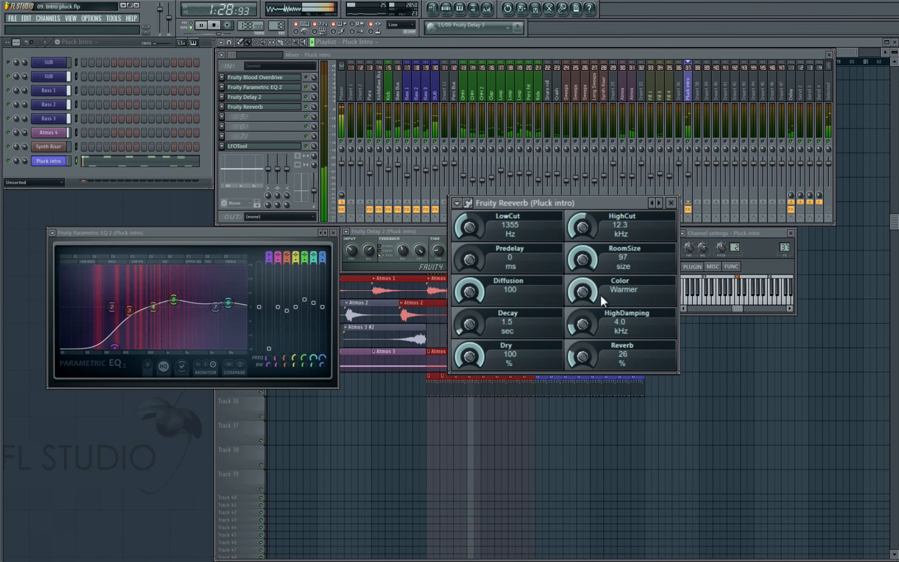
pyautogui.moveTo(592, 232); pyautogui.dragTo(593, 238)
pyautogui.moveTo(473, 254)
pyautogui.mouseDown()
pyautogui.moveTo(472, 243)
pyautogui.moveTo(466, 257)
pyautogui.mouseUp()
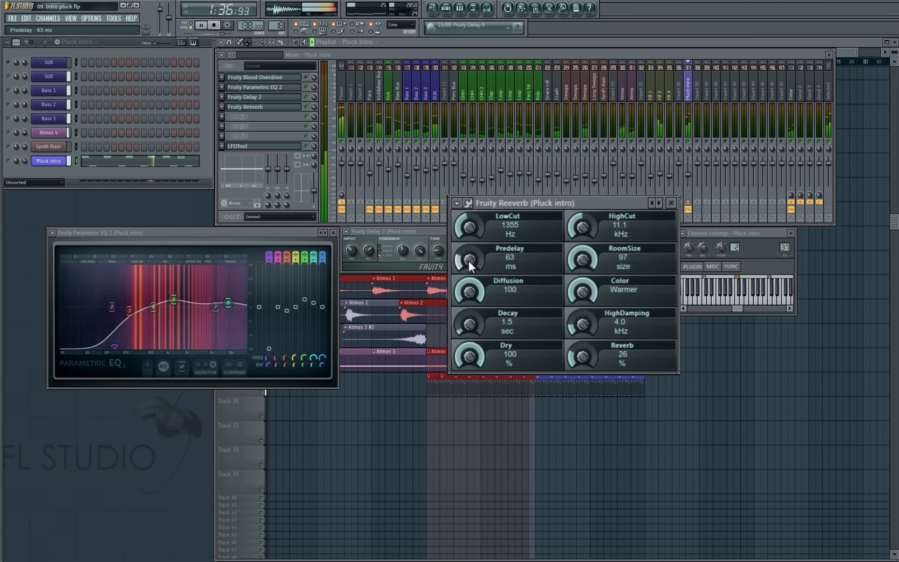
pyautogui.press('space')
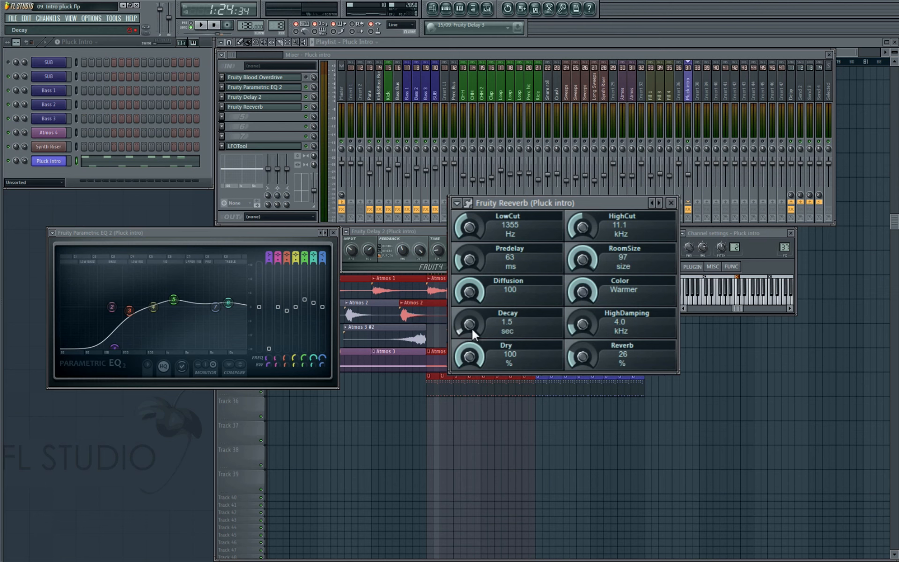
# Audition the pluck with its reverb in the mix and clear the clip selection in the playlist
pyautogui.click(691, 147)
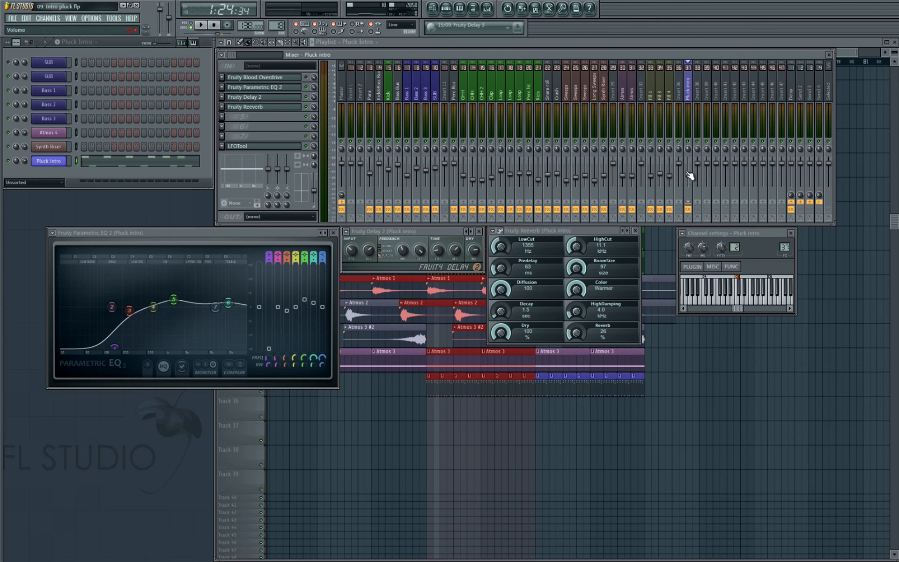
pyautogui.press('space')
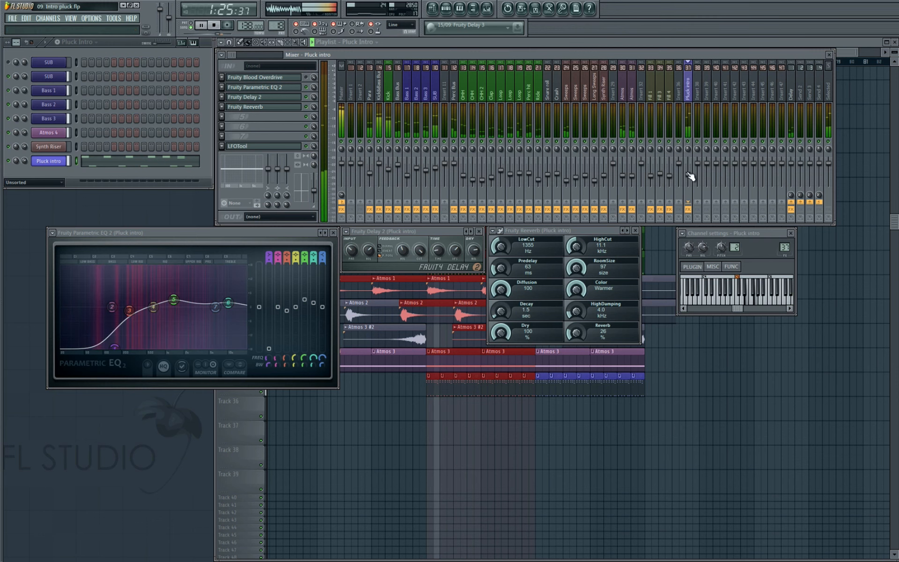
pyautogui.rightClick(869, 294)
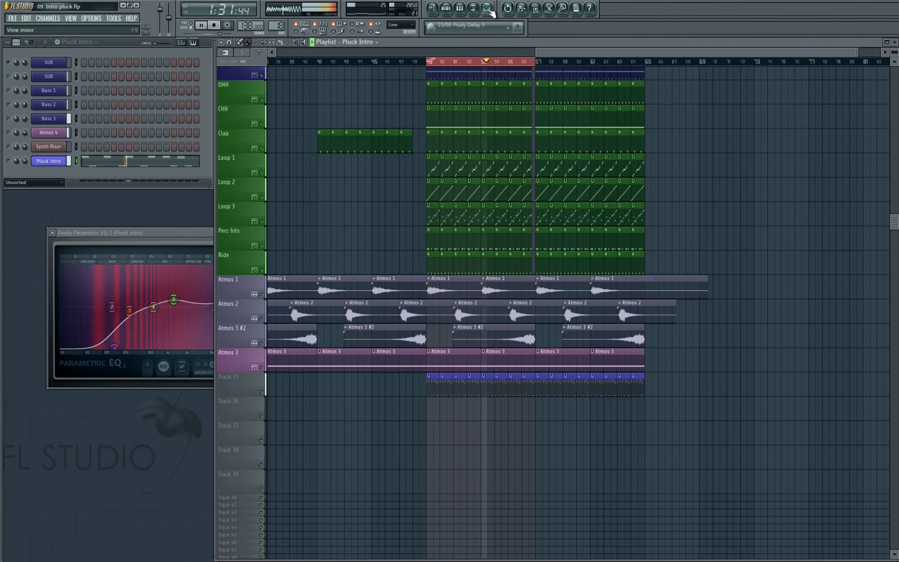
# In the Pluck intro track's Fruity Parametric EQ 2, move band 4 to a lower frequency with slightly more gain
pyautogui.press('F9')
pyautogui.click(295, 88)
pyautogui.click(296, 88)
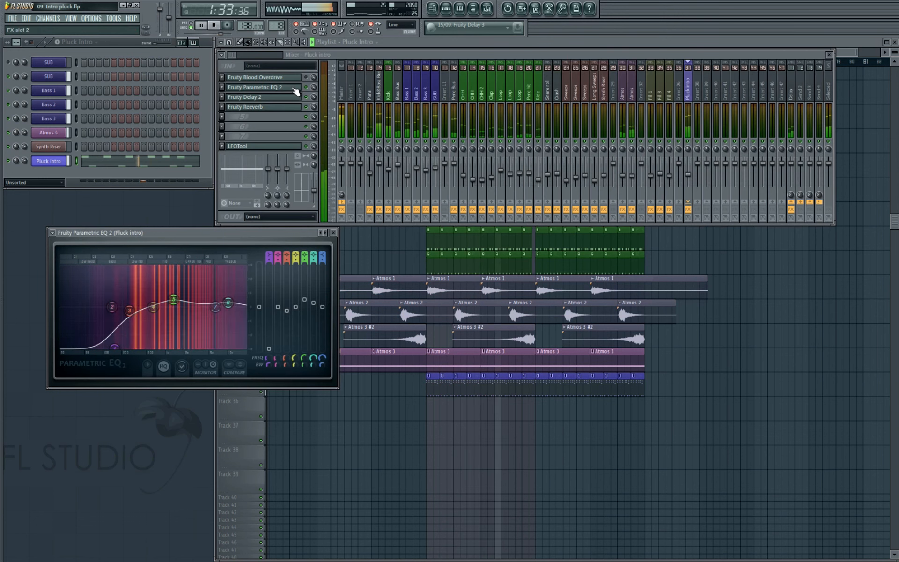
pyautogui.moveTo(154, 308); pyautogui.dragTo(144, 303)
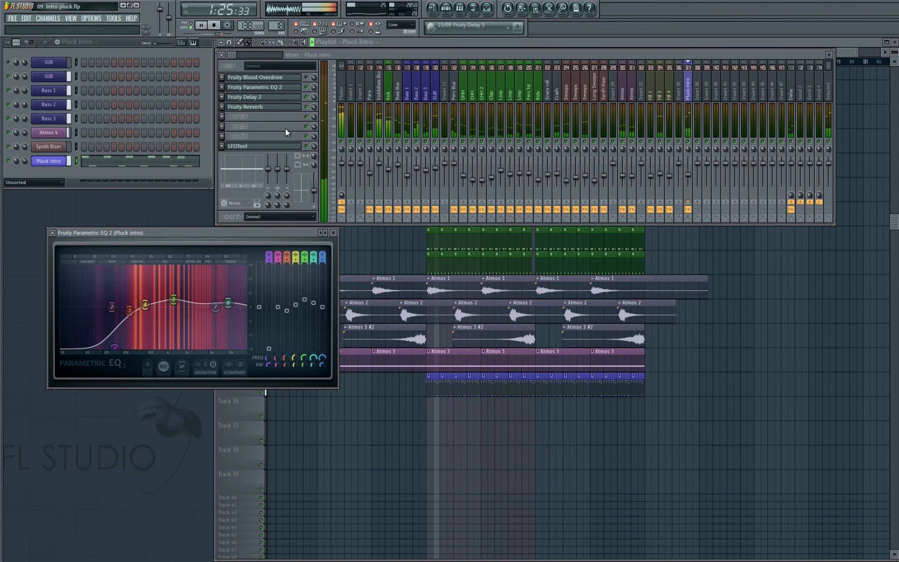
# Stop playback and move LFOTool up one slot in the Pluck intro effect chain
pyautogui.click(215, 26)
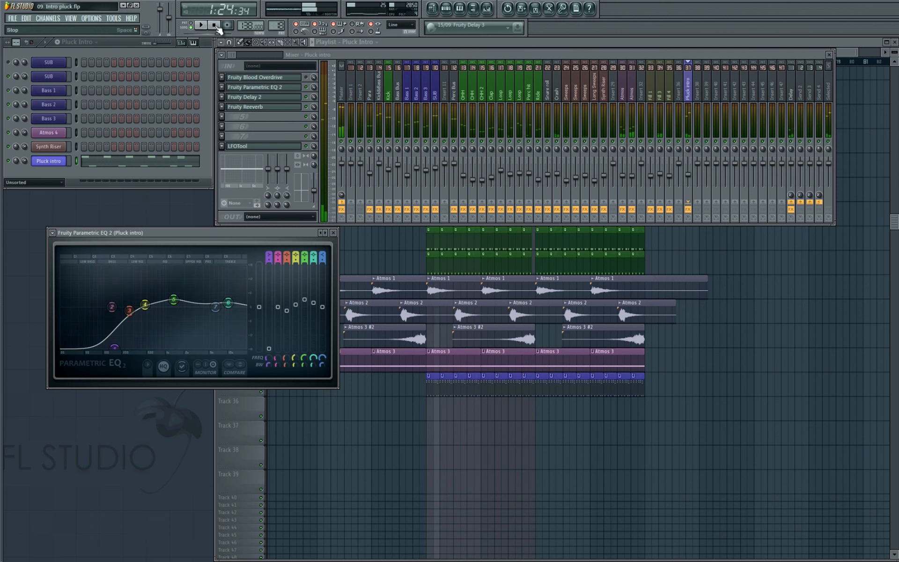
pyautogui.click(272, 147)
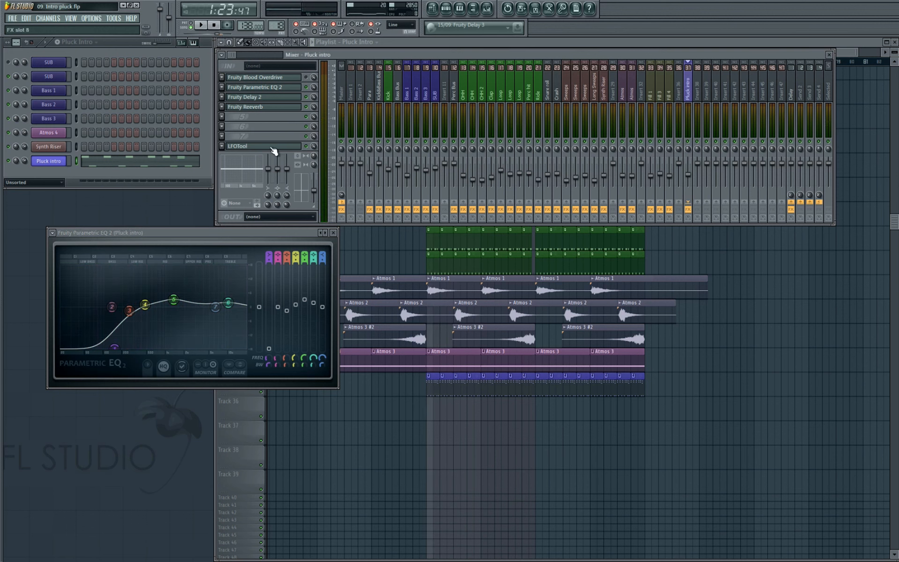
pyautogui.moveTo(274, 149); pyautogui.dragTo(274, 140)
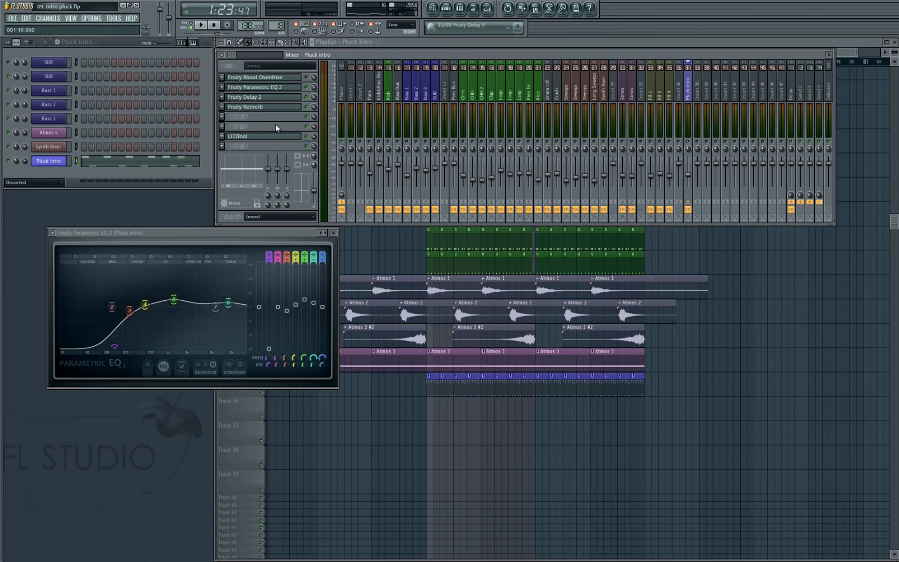
# During playback, enable Fruity Blood Overdrive on Pluck intro and set Color to 0.800781, PreAmp to 0.265625 and PostGain to -0.26171
pyautogui.press('space')
pyautogui.click(302, 77)
pyautogui.moveTo(221, 173); pyautogui.dragTo(399, 203)
pyautogui.moveTo(481, 225); pyautogui.dragTo(565, 251)
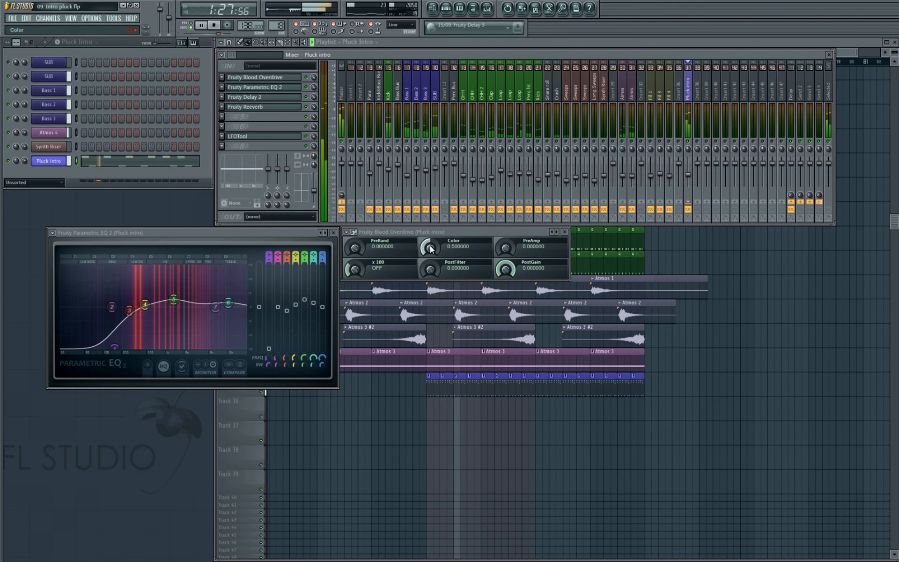
pyautogui.moveTo(430, 247)
pyautogui.mouseDown()
pyautogui.moveTo(428, 229)
pyautogui.moveTo(430, 245)
pyautogui.moveTo(415, 248)
pyautogui.mouseUp()
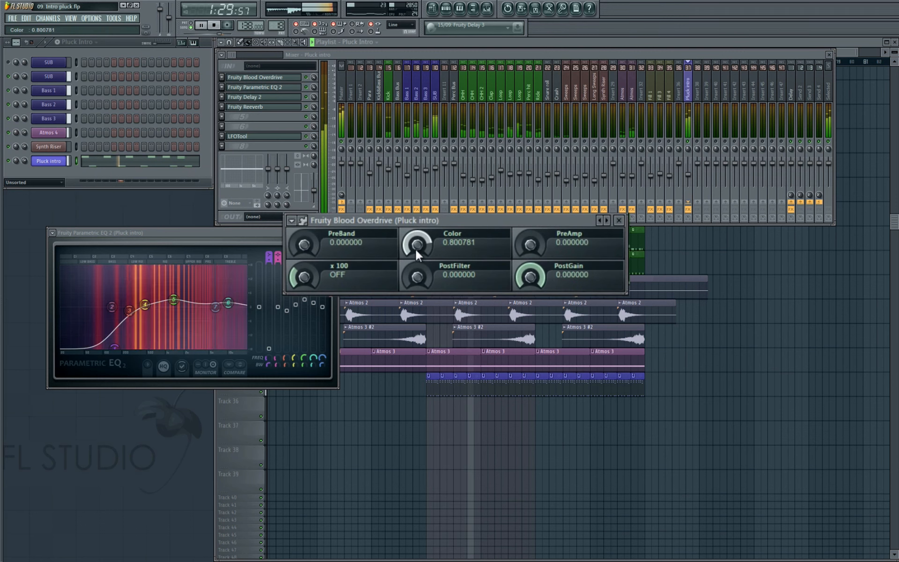
pyautogui.moveTo(531, 244); pyautogui.dragTo(529, 271)
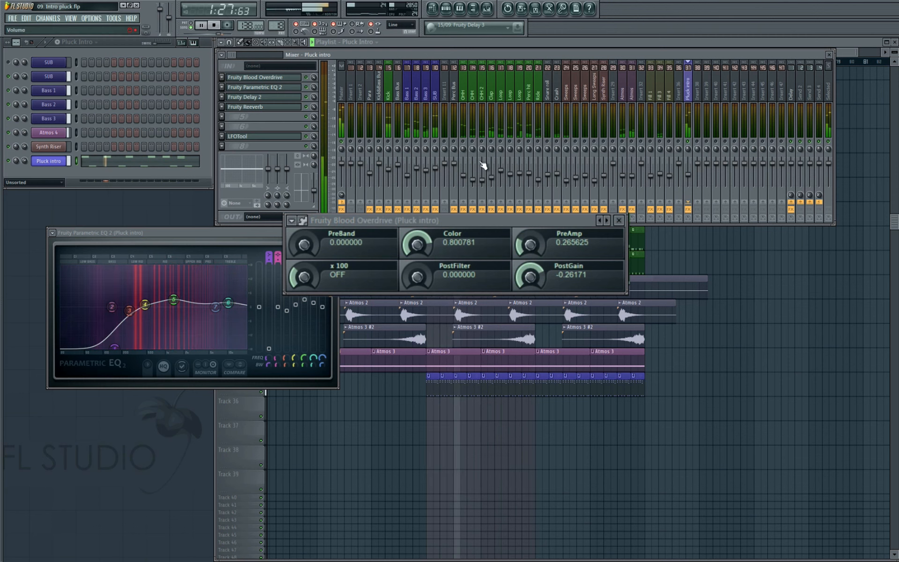
pyautogui.press('space')
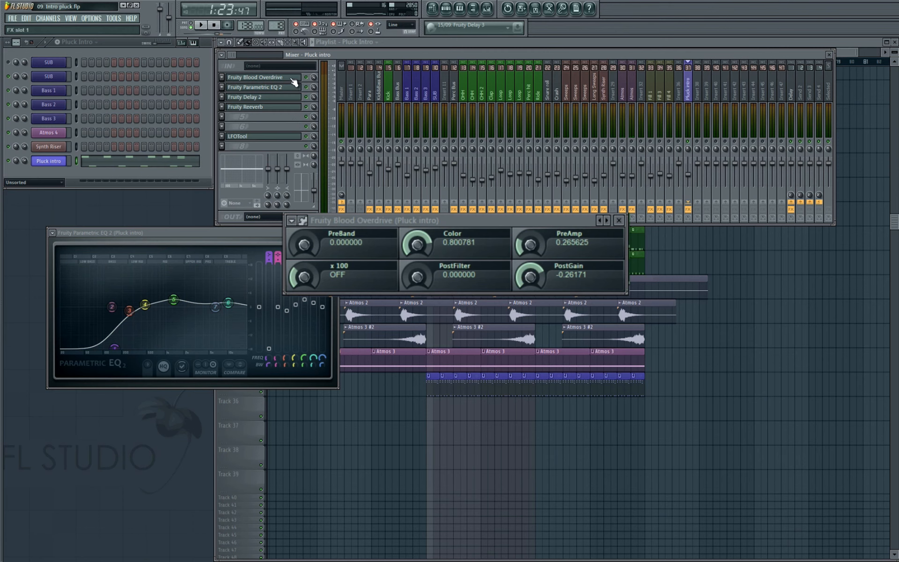
# Try Fruity Blood Overdrive after Fruity Reeverb, return it to the first effect slot and audition the pluck in both orders
pyautogui.moveTo(293, 82); pyautogui.dragTo(293, 103)
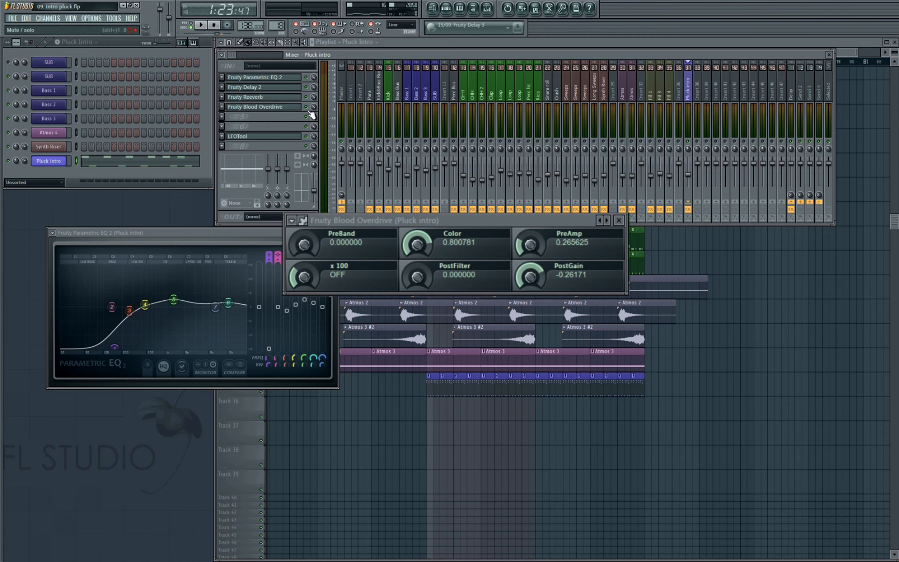
pyautogui.press('space')
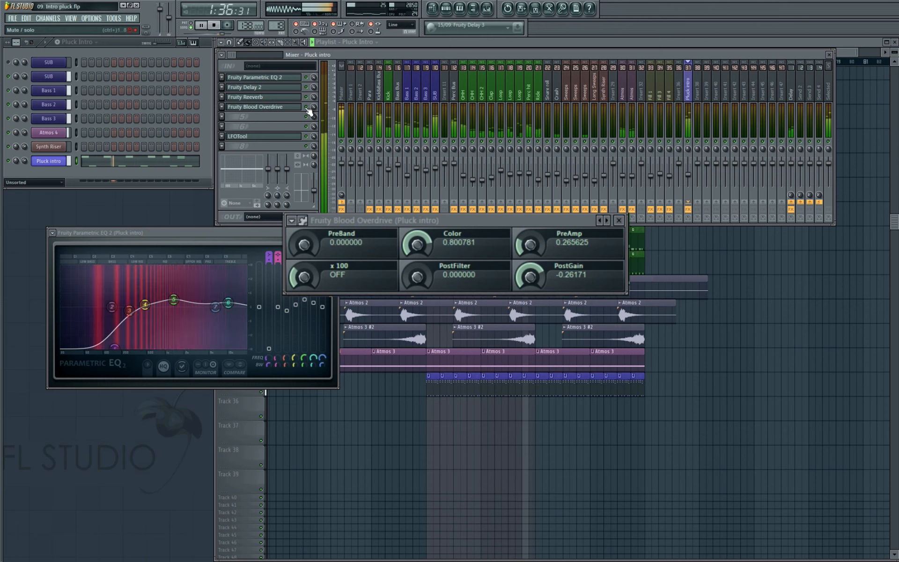
pyautogui.press('space')
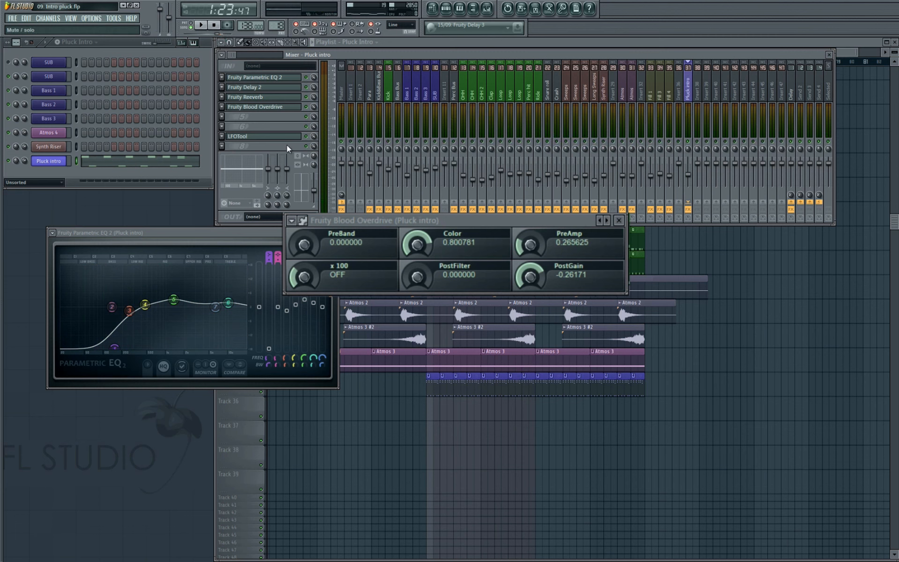
pyautogui.scroll(1, 294, 107)
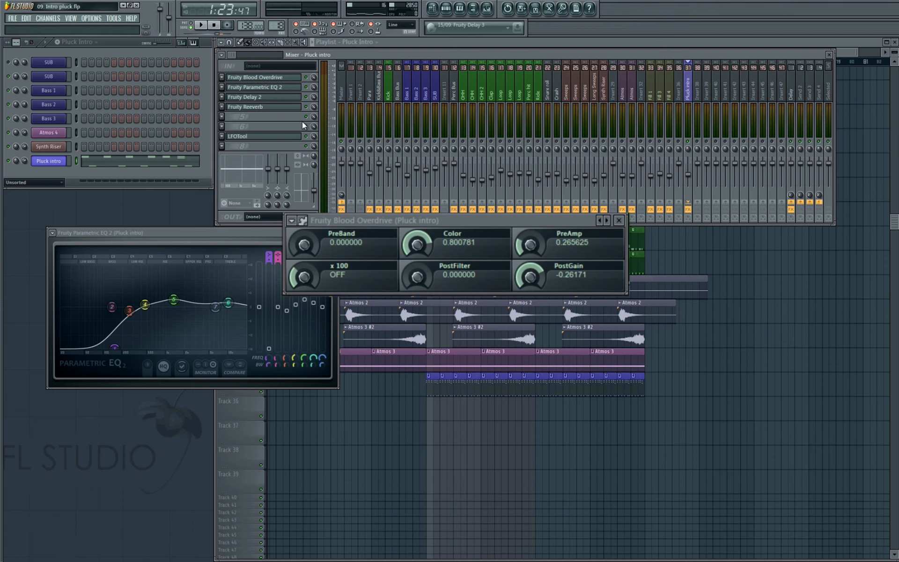
pyautogui.press('space')
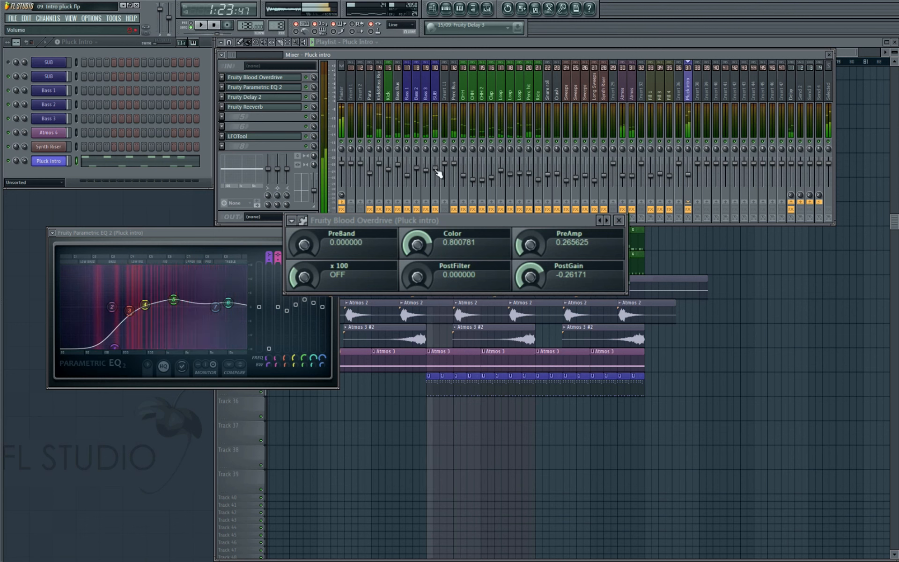
pyautogui.press('space')
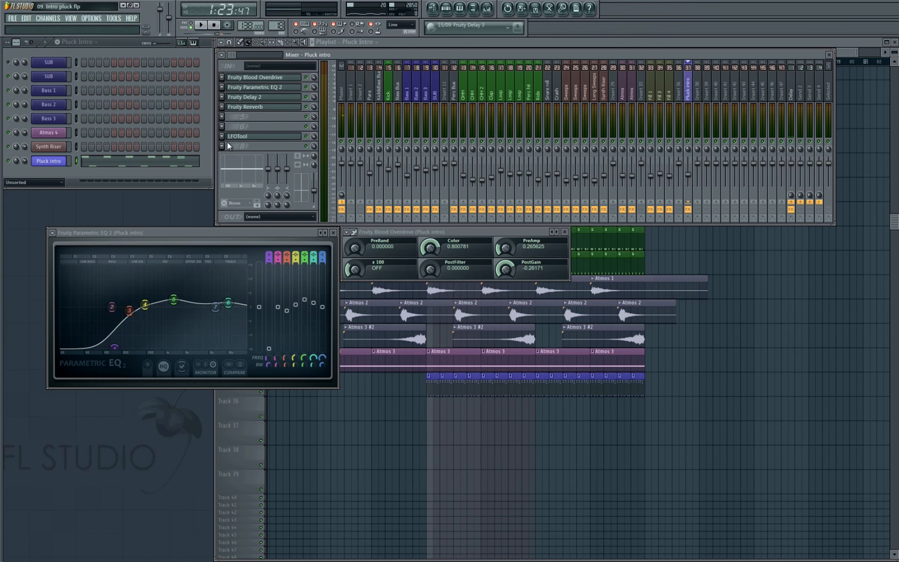
# Open the Pluck intro pattern in the piano roll, duplicate its one-bar phrase to fill four bars and deselect the notes
pyautogui.rightClick(750, 348)
pyautogui.rightClick(447, 382)
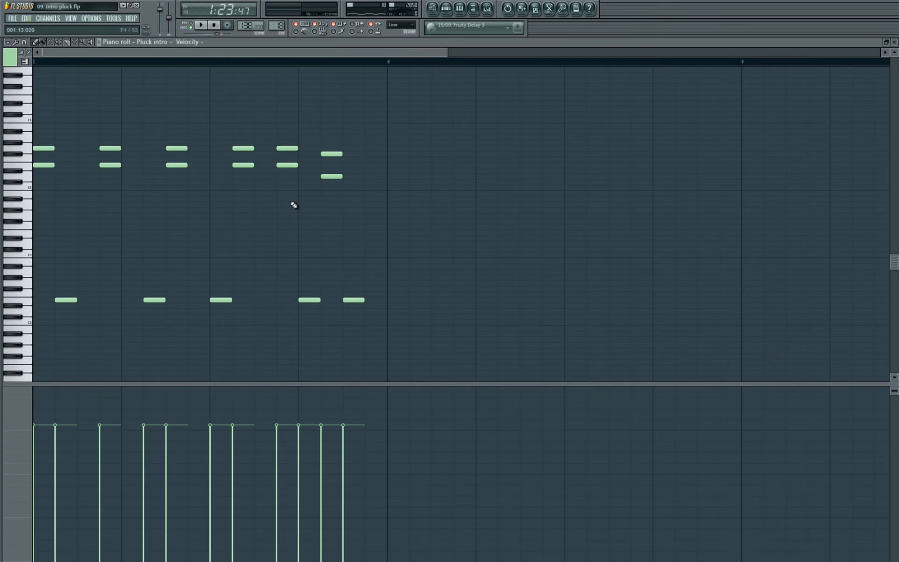
pyautogui.doubleClick(430, 380)
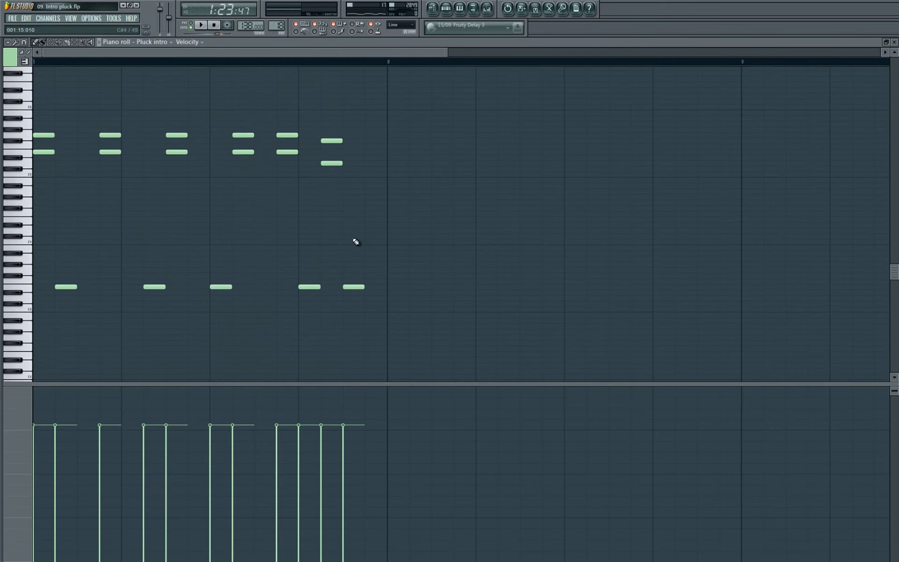
pyautogui.hotkey('ctrl', 'a')
pyautogui.moveTo(399, 255); pyautogui.dragTo(191, 259)
pyautogui.hotkey('ctrl', 'b')
pyautogui.moveTo(515, 241); pyautogui.dragTo(51, 274)
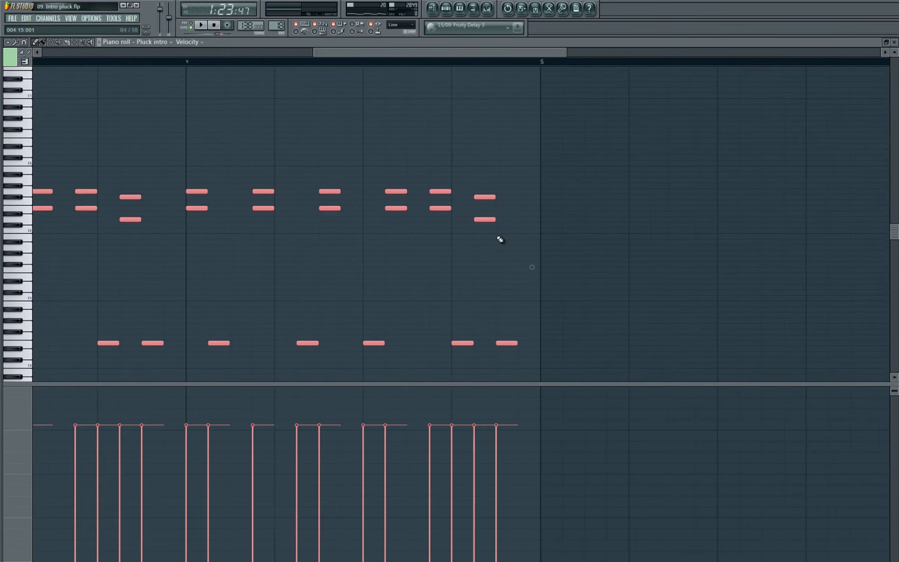
pyautogui.hotkey('ctrl', 'd')
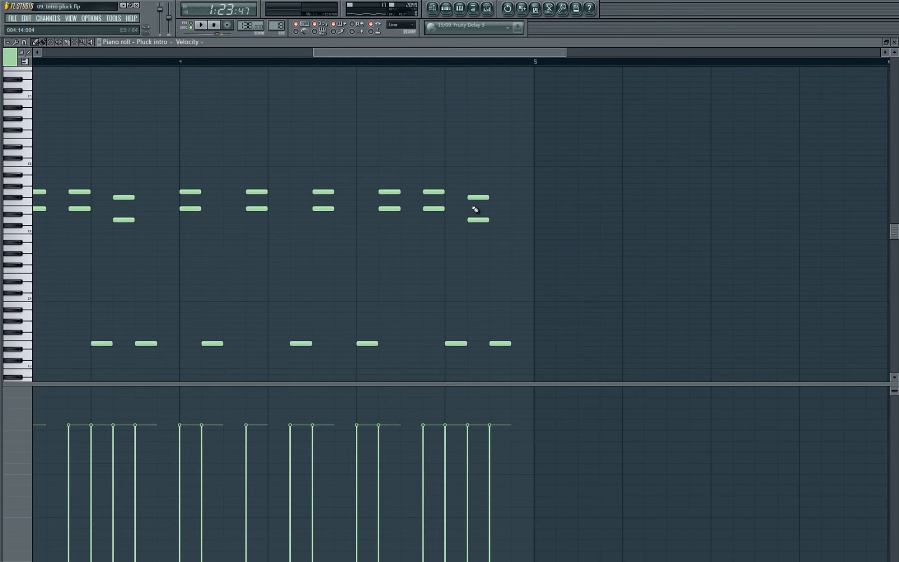
# Raise the last chord of bar 4, its top note about five semitones and its lower note about two, and audition bar 4
pyautogui.moveTo(475, 197); pyautogui.dragTo(477, 169)
pyautogui.moveTo(475, 220); pyautogui.dragTo(476, 207)
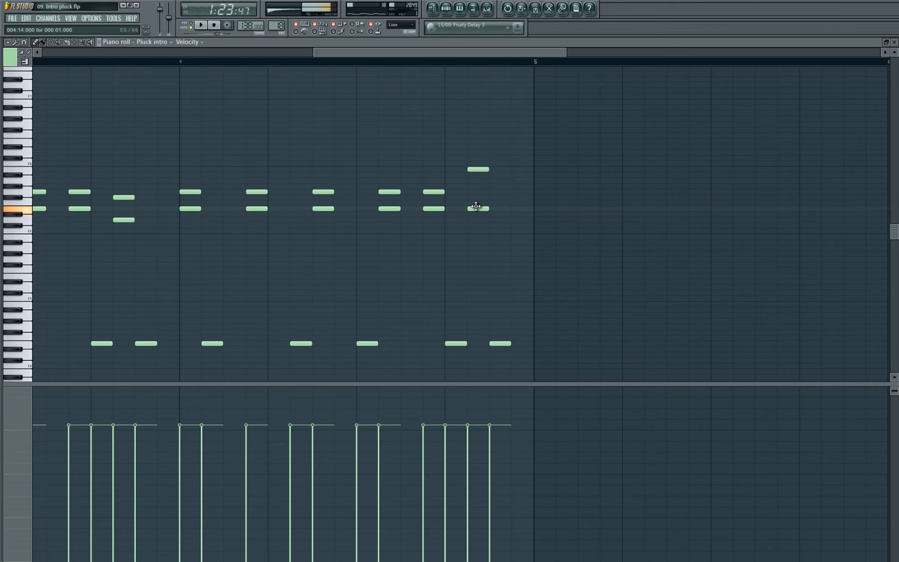
pyautogui.scroll(-3, 468, 206)
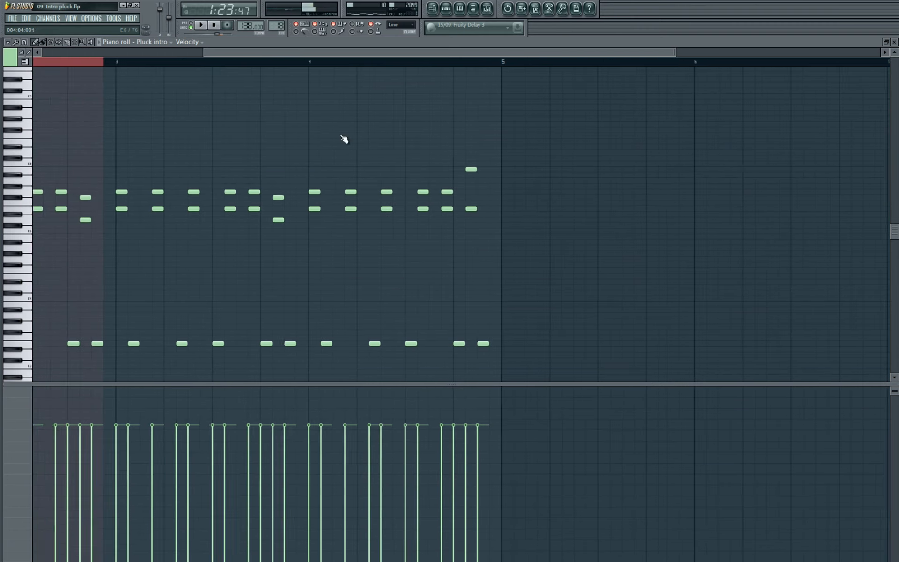
pyautogui.press('space')
pyautogui.click(315, 62)
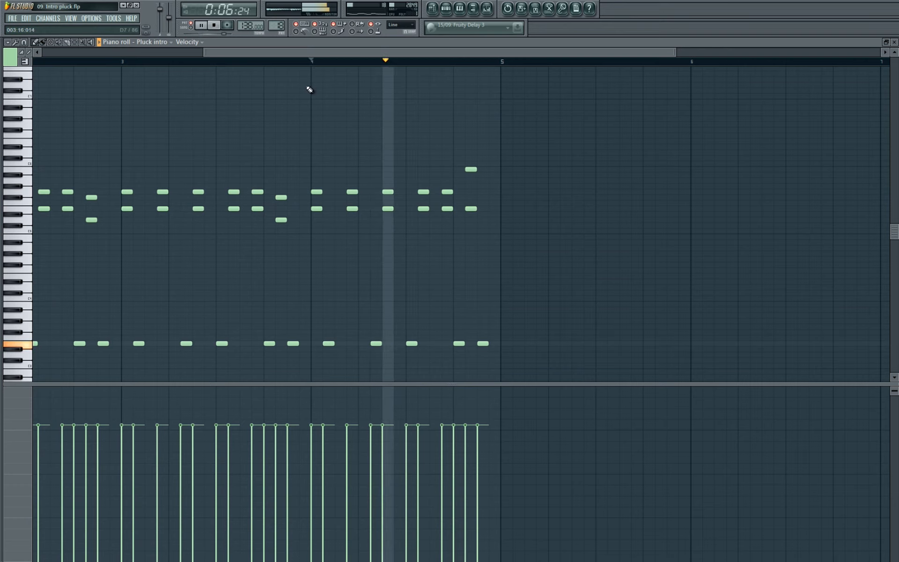
pyautogui.press('space')
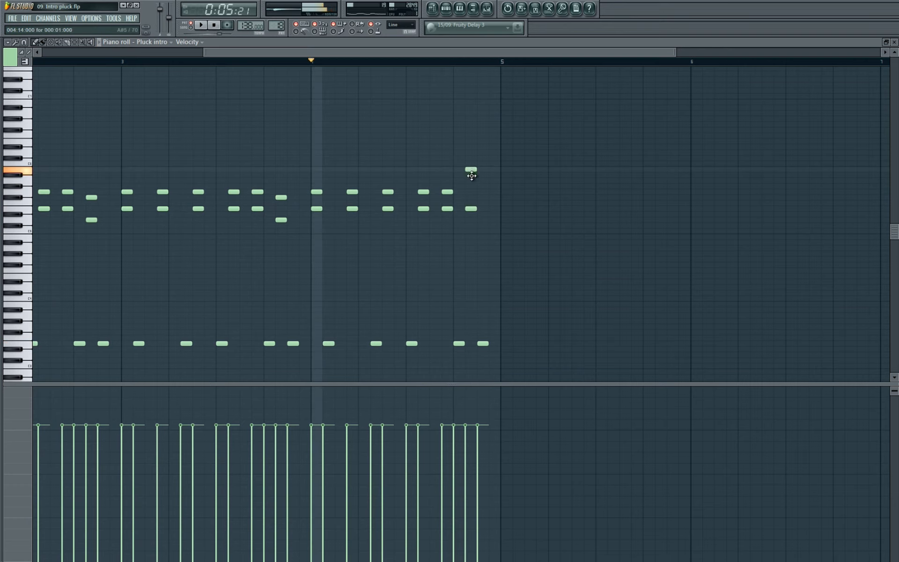
# Lower both notes of bar 4's last chord about two semitones, play the whole pattern, stop and return to the playlist
pyautogui.moveTo(471, 175); pyautogui.dragTo(470, 186)
pyautogui.press('space')
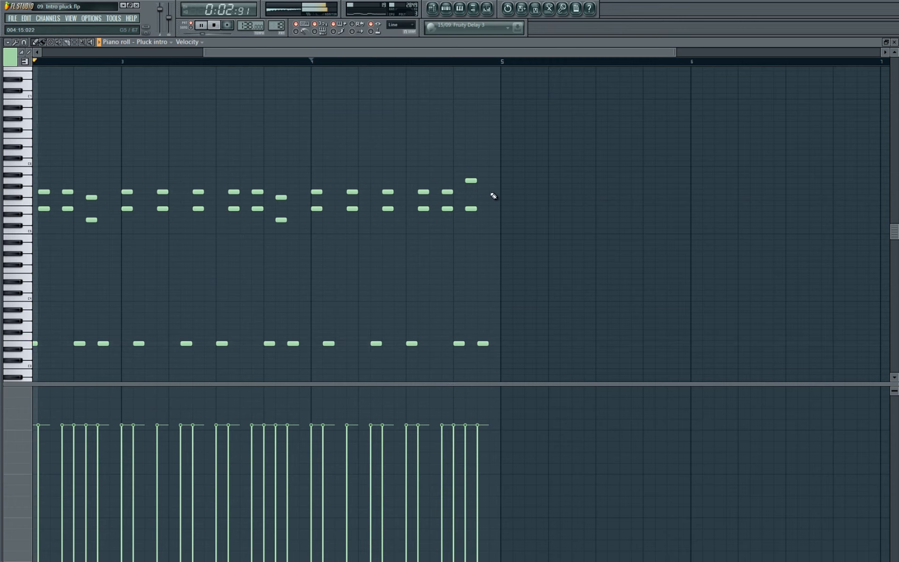
pyautogui.moveTo(470, 208); pyautogui.dragTo(469, 223)
pyautogui.scroll(-3, 728, 247)
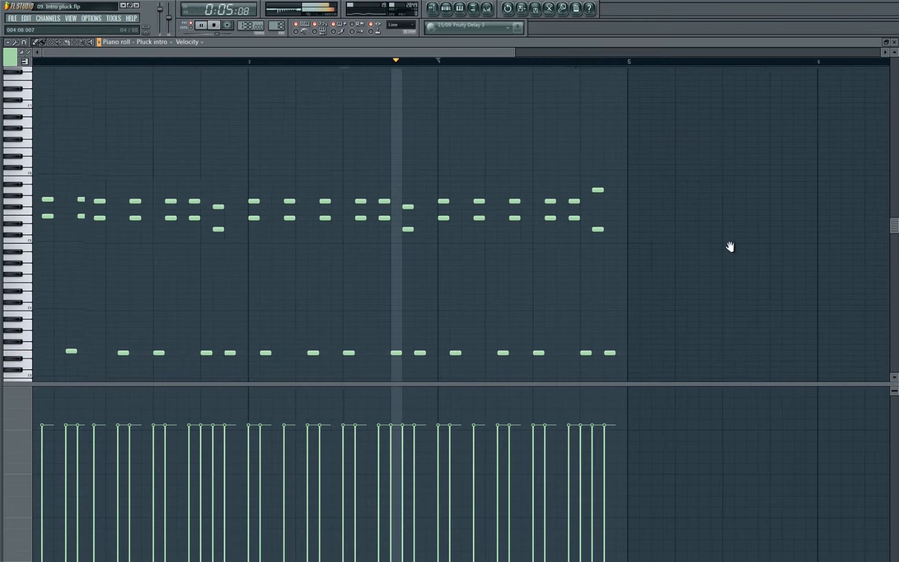
pyautogui.scroll(3, 516, 230)
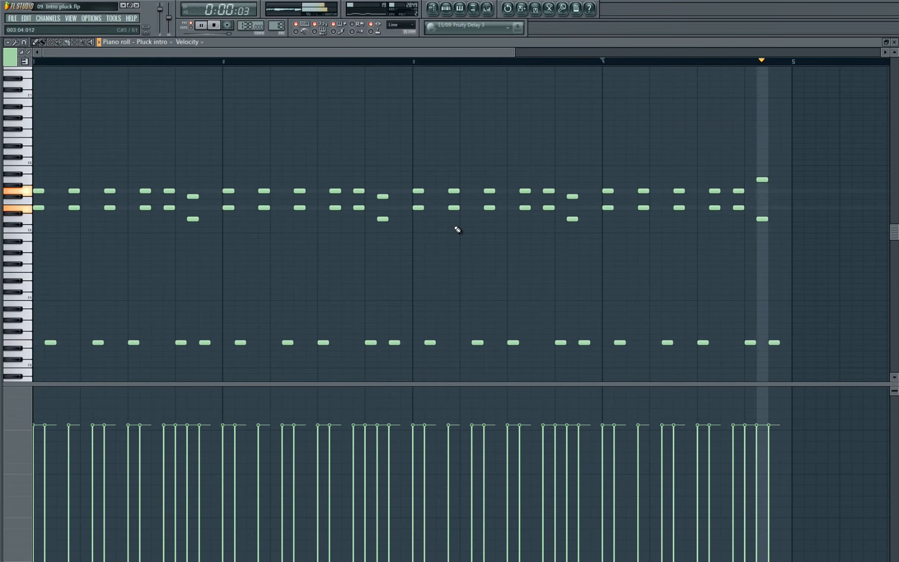
pyautogui.click(216, 26)
pyautogui.press('F5')
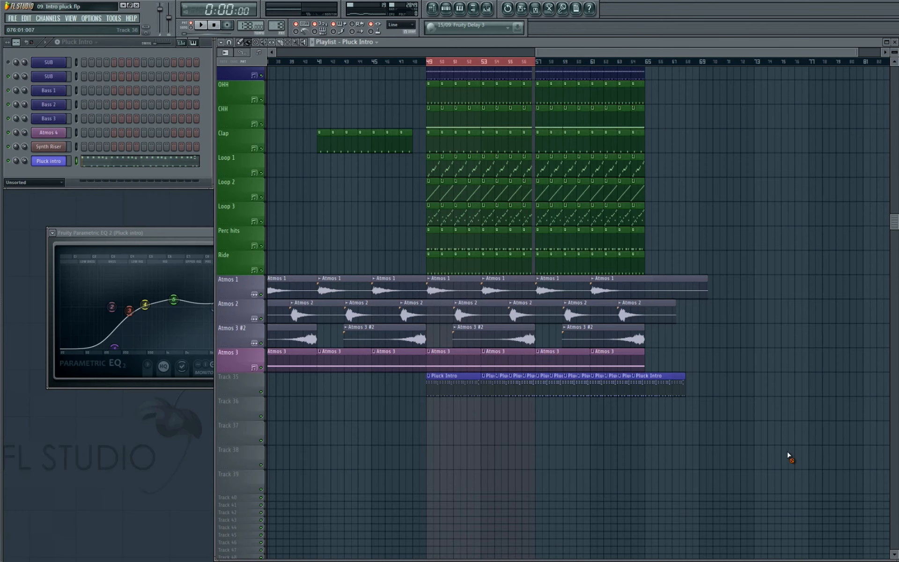
# Replace the short Pluck Intro clips with four-bar clips so that the pattern fills bars 49 to 64 on Track 35
pyautogui.moveTo(666, 374)
pyautogui.mouseDown()
pyautogui.moveTo(408, 411)
pyautogui.moveTo(485, 415)
pyautogui.moveTo(601, 395)
pyautogui.mouseUp()
pyautogui.press('Delete')
pyautogui.keyDown('ctrl'); pyautogui.click(744, 395); pyautogui.keyUp('ctrl')
pyautogui.moveTo(702, 386); pyautogui.dragTo(674, 393)
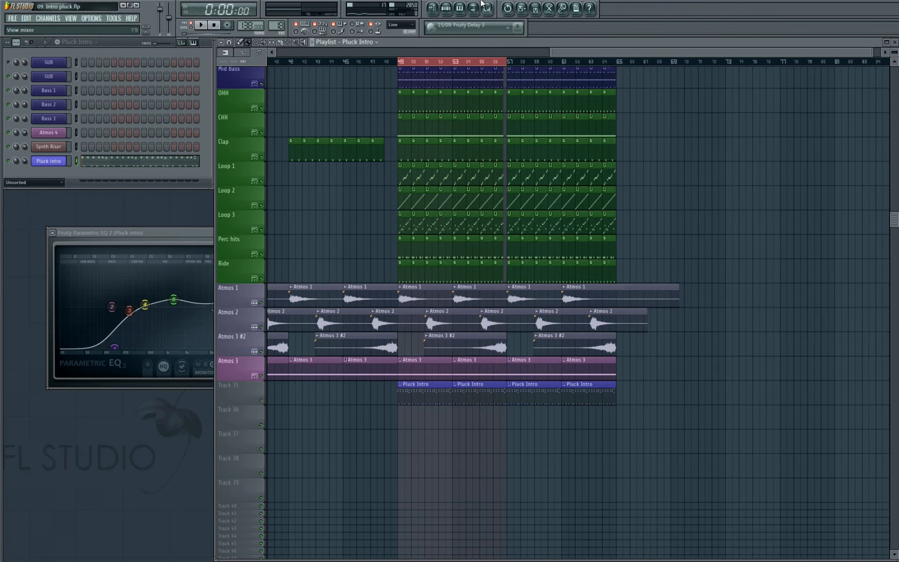
# Play the arrangement with the mixer open, stop it, reset the master volume to its default and return to the playlist
pyautogui.click(486, 9)
pyautogui.click(200, 25)
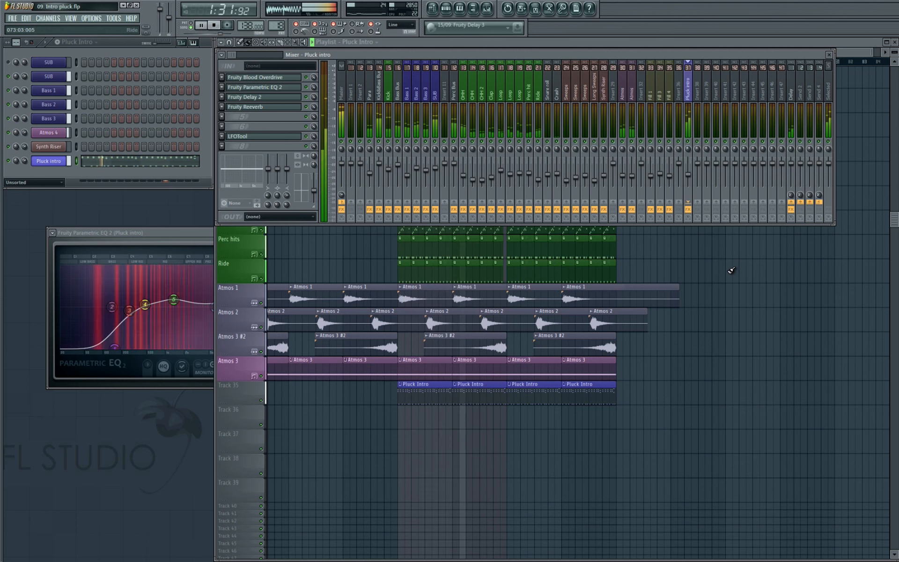
pyautogui.press('space')
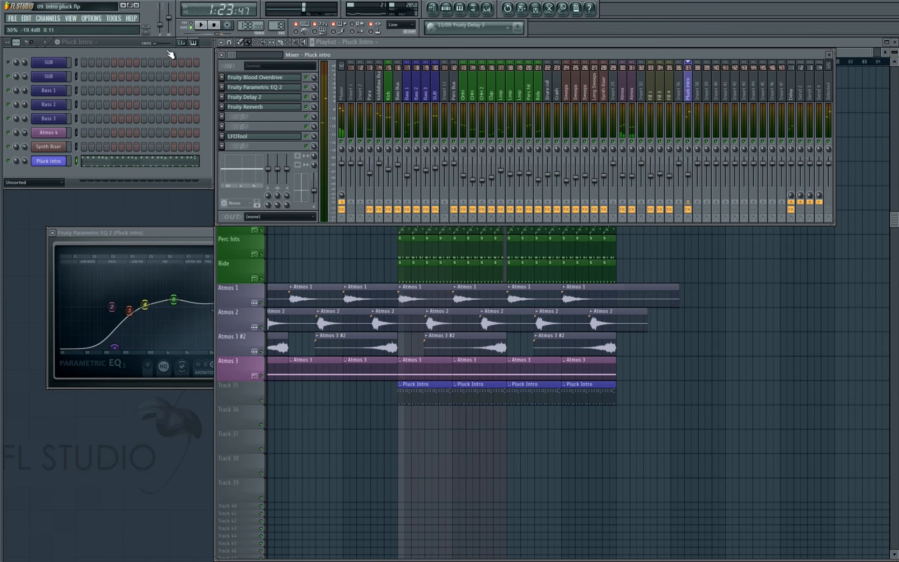
pyautogui.rightClick(162, 31)
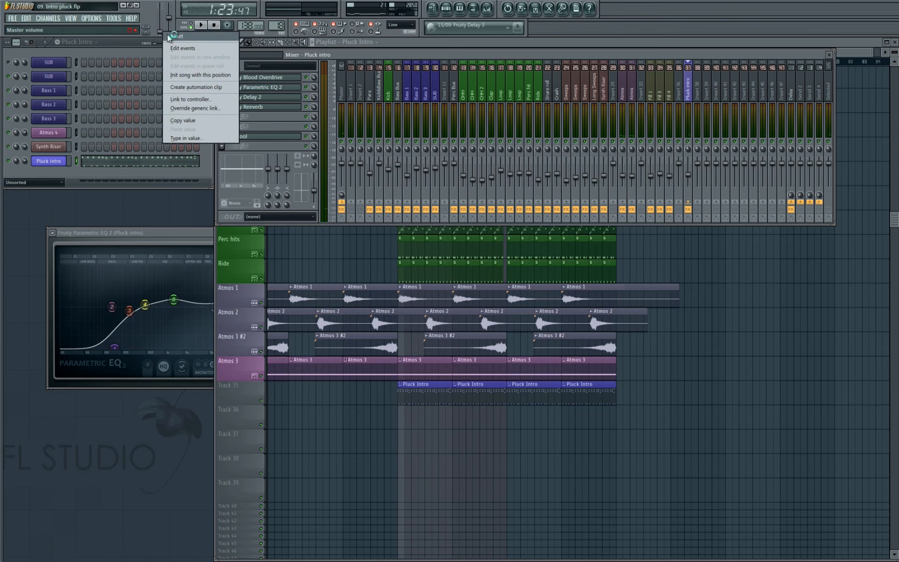
pyautogui.click(172, 36)
pyautogui.rightClick(753, 290)
pyautogui.scroll(2, 516, 253)
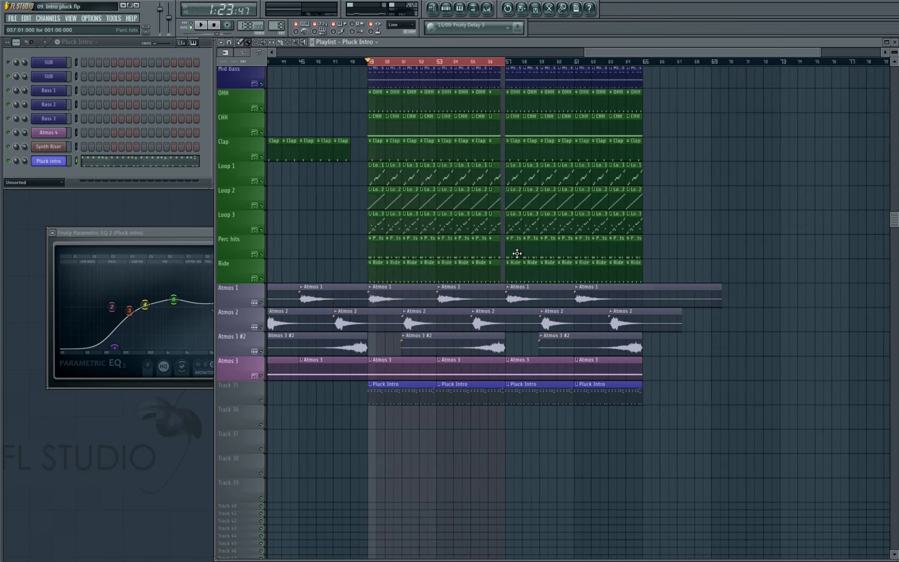
# Load Vertigo VSC-2 into the last effect slot of the Pluck intro mixer track and place its window below the mixer
pyautogui.click(487, 10)
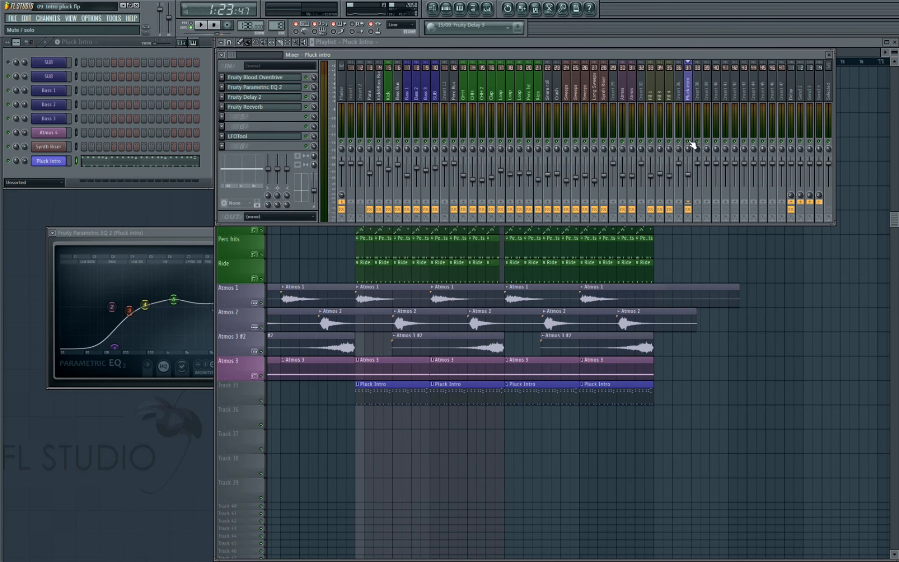
pyautogui.click(227, 148)
pyautogui.moveTo(264, 178)
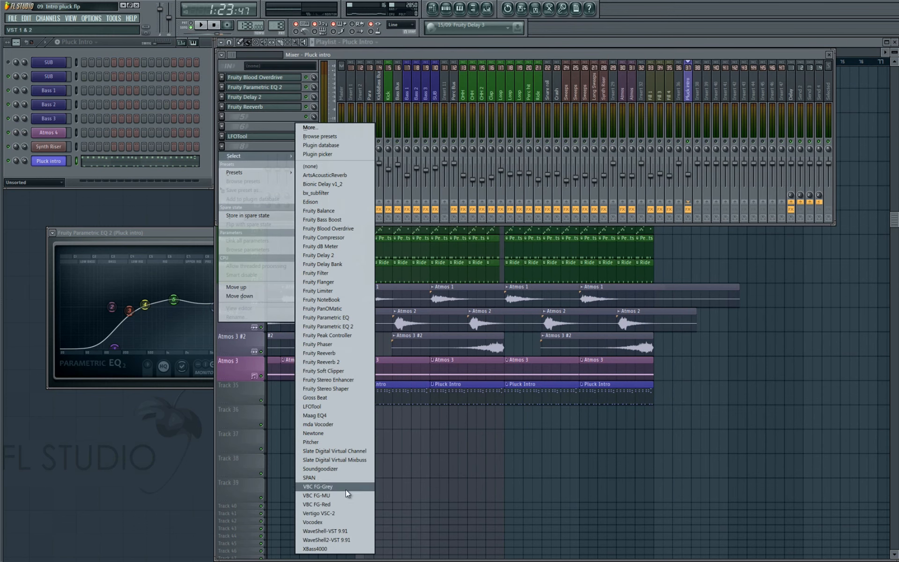
pyautogui.click(339, 510)
pyautogui.moveTo(383, 238); pyautogui.dragTo(454, 232)
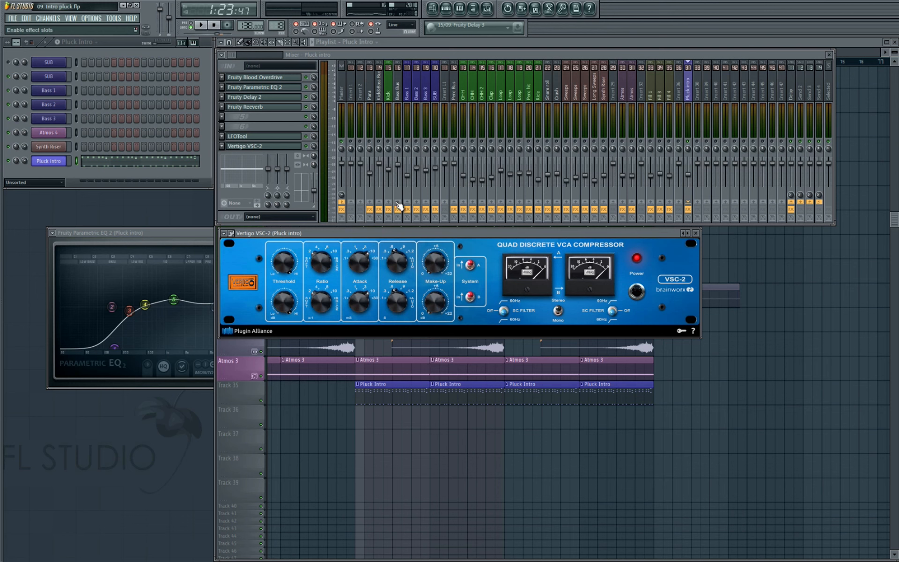
# Set the compressor's channel A release to 0.1 s and attack to 3 ms, and open LFOTool beneath it
pyautogui.moveTo(397, 253); pyautogui.dragTo(398, 294)
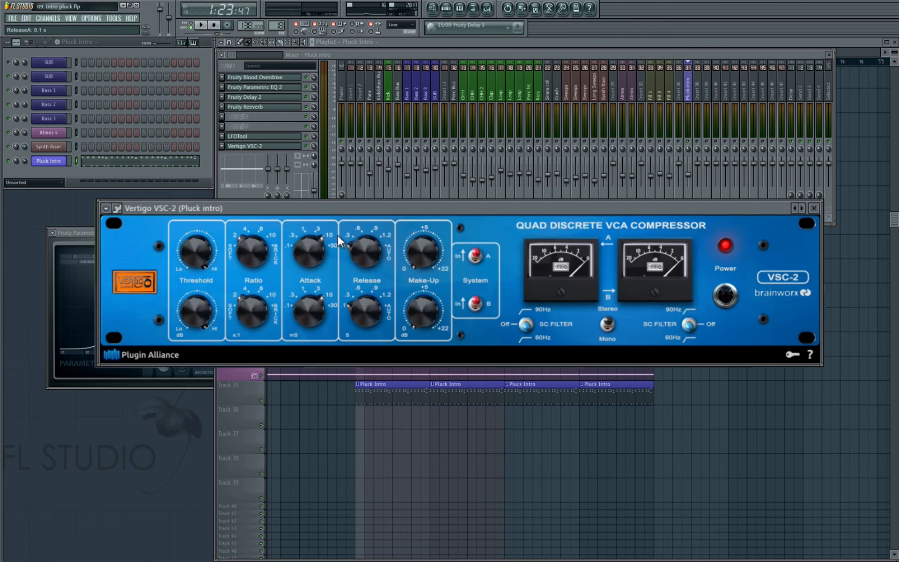
pyautogui.click(259, 137)
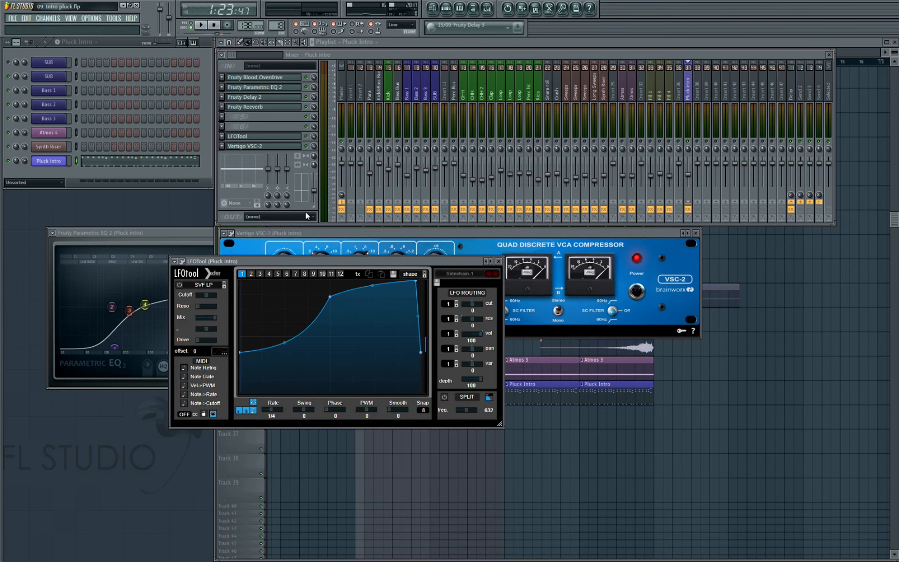
pyautogui.moveTo(358, 260); pyautogui.dragTo(416, 233)
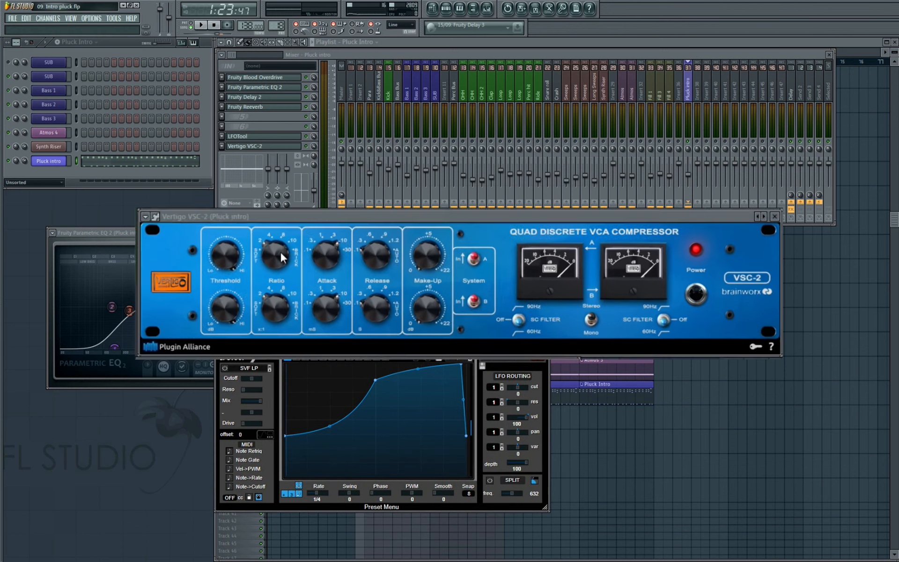
pyautogui.moveTo(311, 246); pyautogui.dragTo(313, 263)
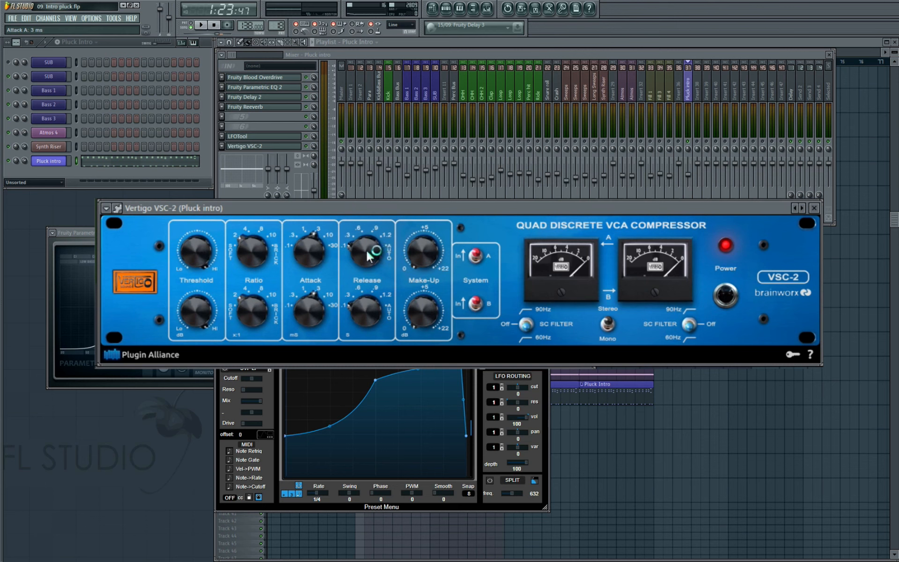
# Adjust the compressor's channel A threshold and make-up gain during playback, compare the pluck with VSC-2 on and off, and stop
pyautogui.press('space')
pyautogui.moveTo(196, 254); pyautogui.dragTo(204, 269)
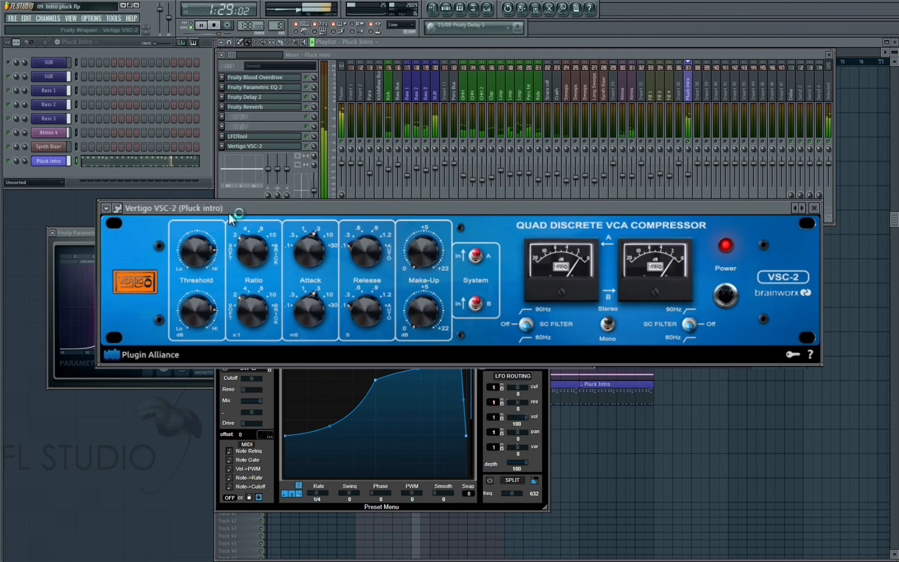
pyautogui.click(307, 146)
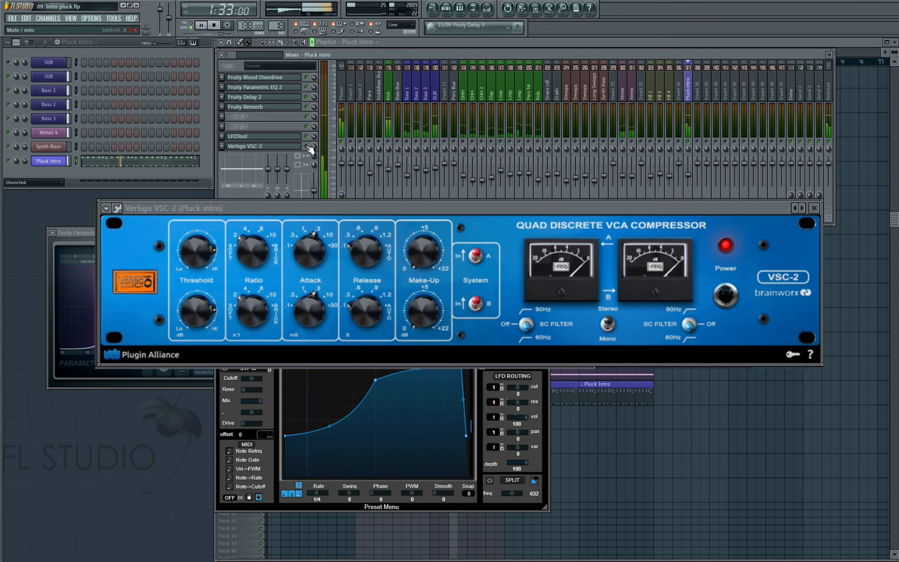
pyautogui.moveTo(417, 260); pyautogui.dragTo(420, 235)
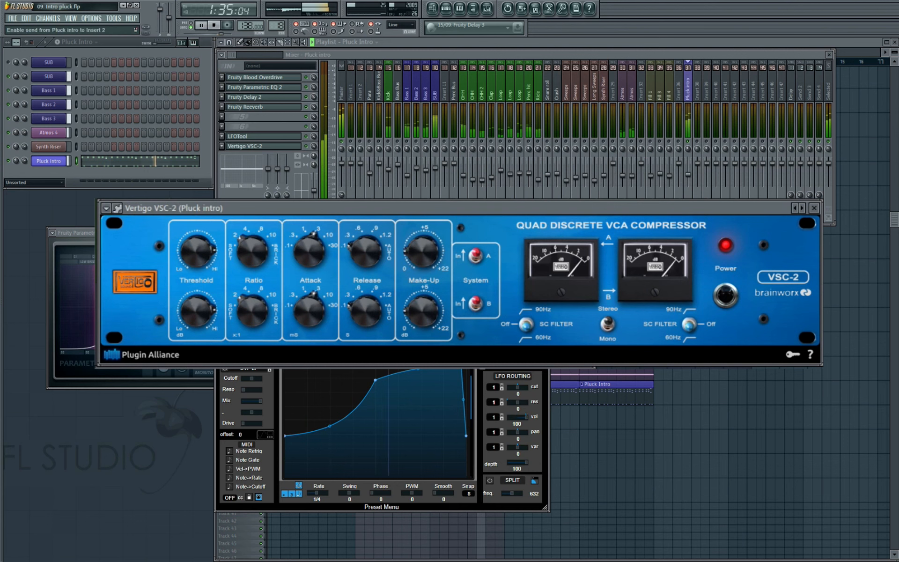
pyautogui.click(306, 146)
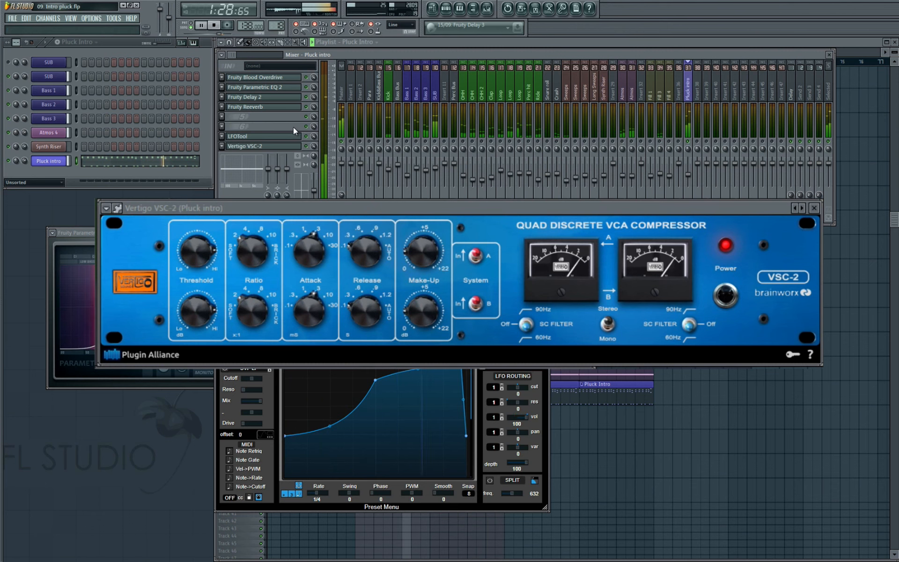
pyautogui.press('space')
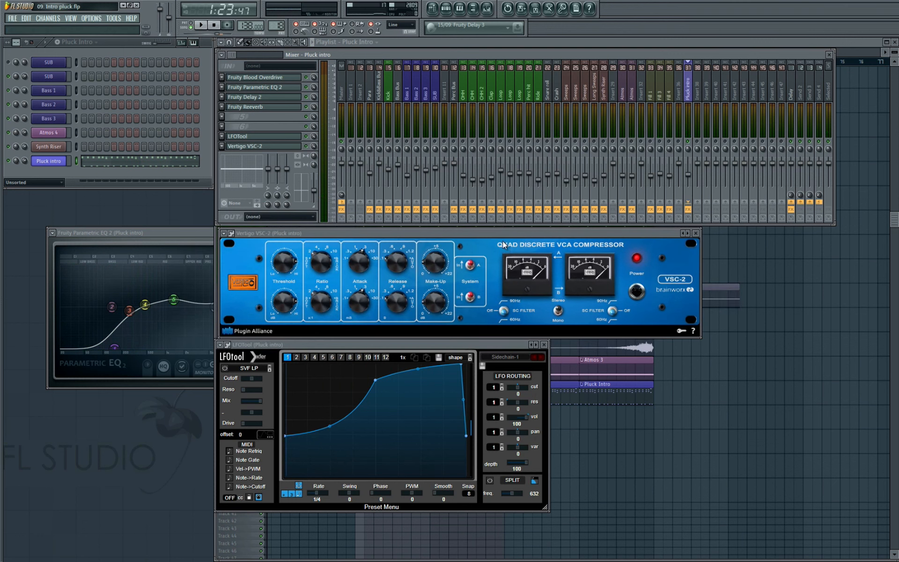
# Bring the pluck's Parametric EQ 2 and LFOTool windows to the front and audition the processed pluck in the full mix
pyautogui.click(184, 234)
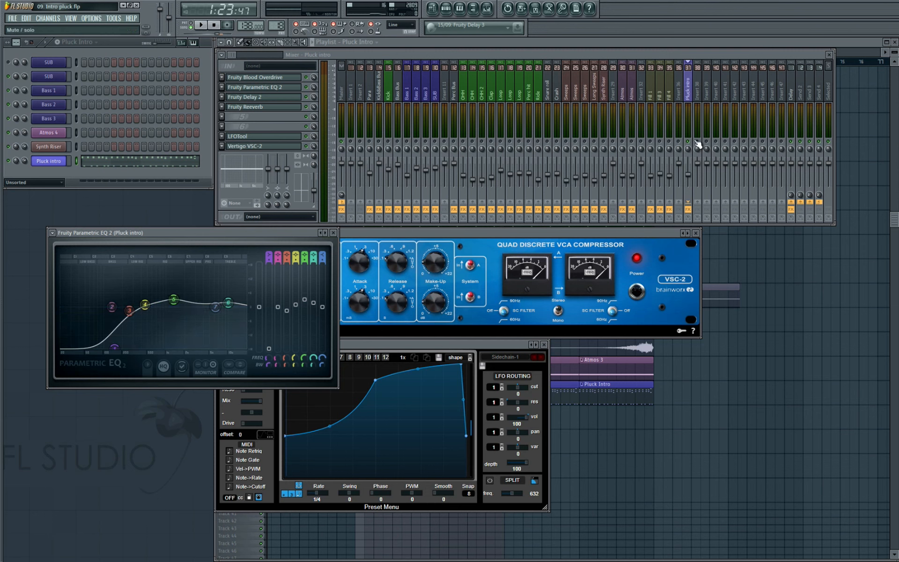
pyautogui.press('space')
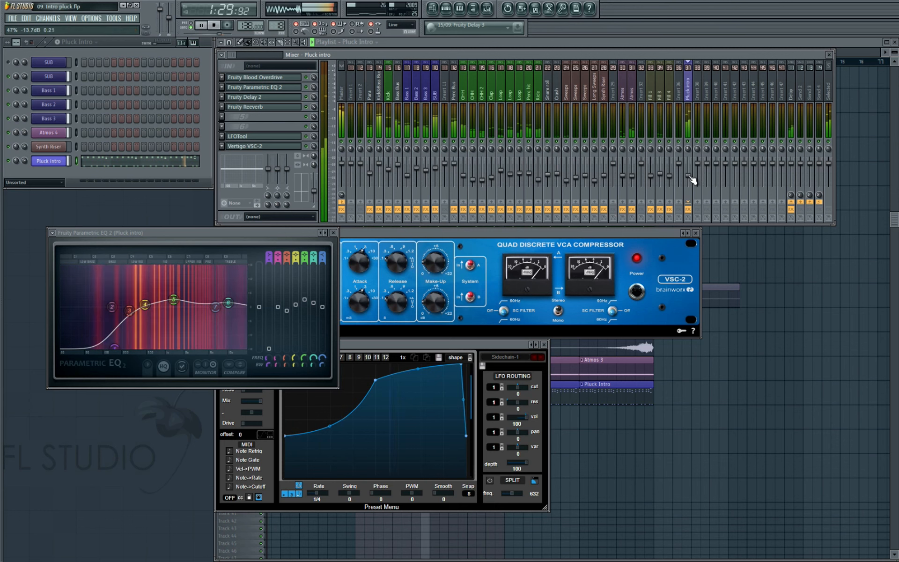
pyautogui.click(214, 27)
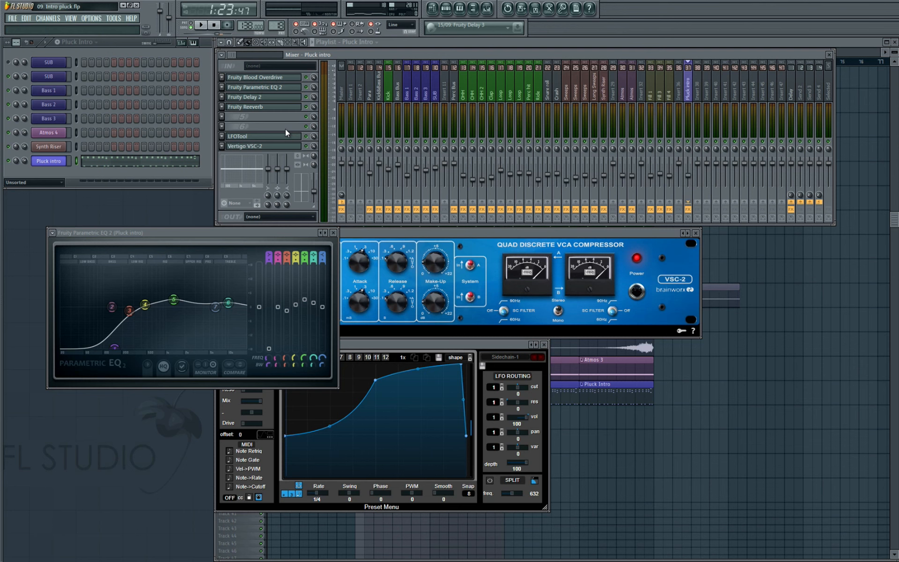
pyautogui.click(379, 420)
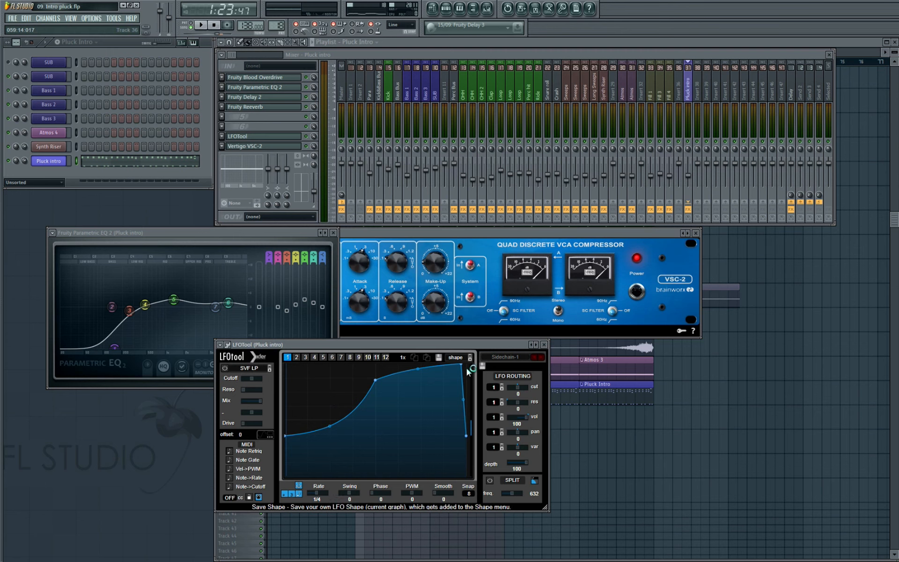
pyautogui.click(287, 123)
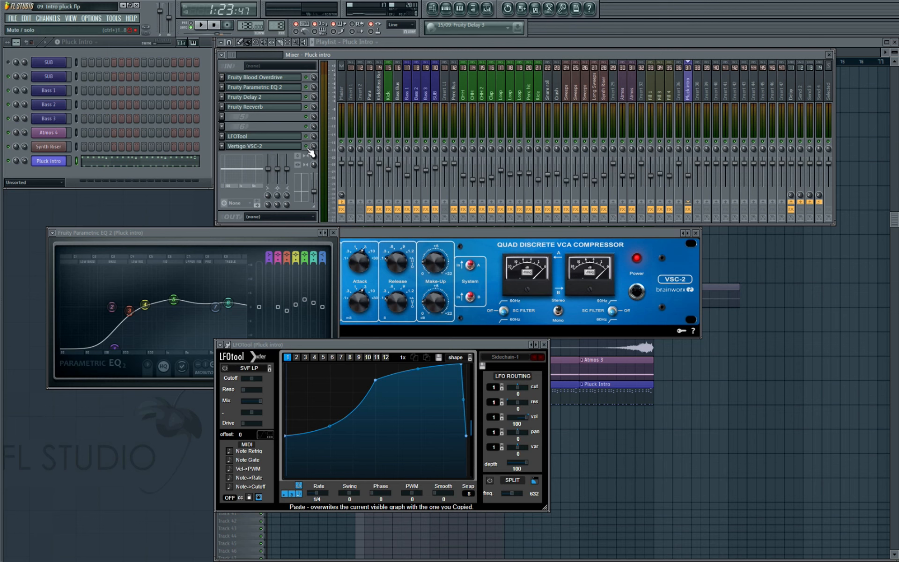
pyautogui.press('space')
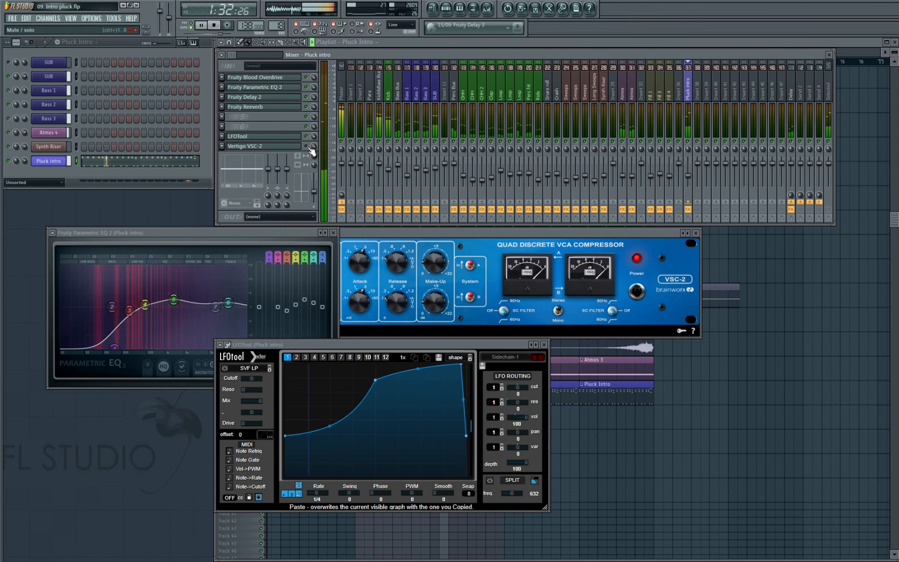
pyautogui.press('space')
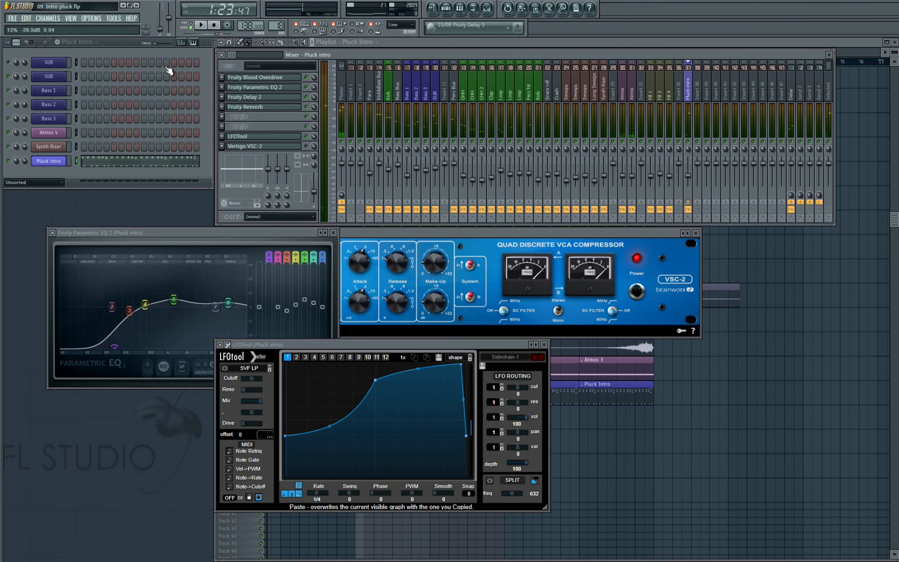
# Reset the master volume to its default and toggle the Vertigo VSC-2 effect slot
pyautogui.rightClick(159, 13)
pyautogui.click(164, 18)
pyautogui.click(306, 146)
# Close all open windows, open the Pluck intro channel's Sylenth1 editor and close its separate channel settings window
pyautogui.press('F12')
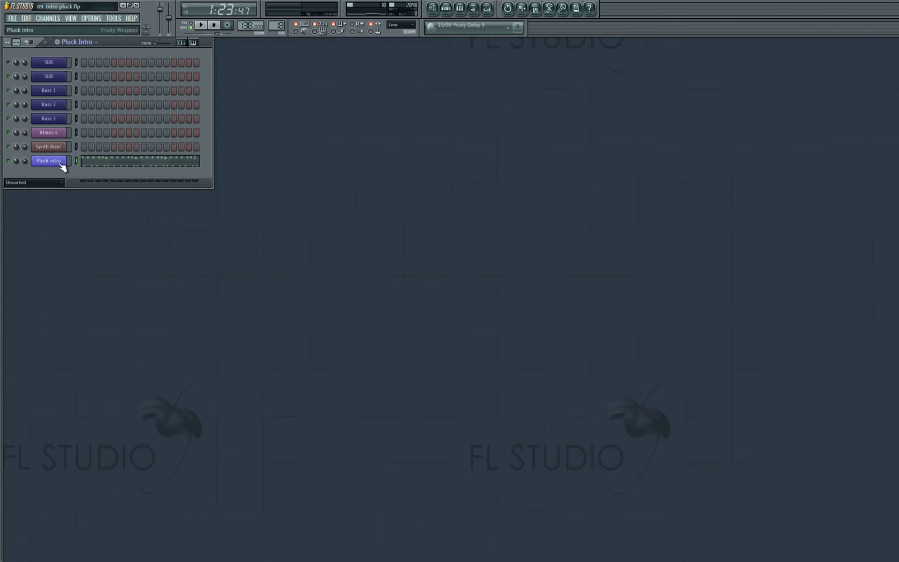
pyautogui.click(49, 161)
pyautogui.moveTo(494, 189); pyautogui.dragTo(376, 102)
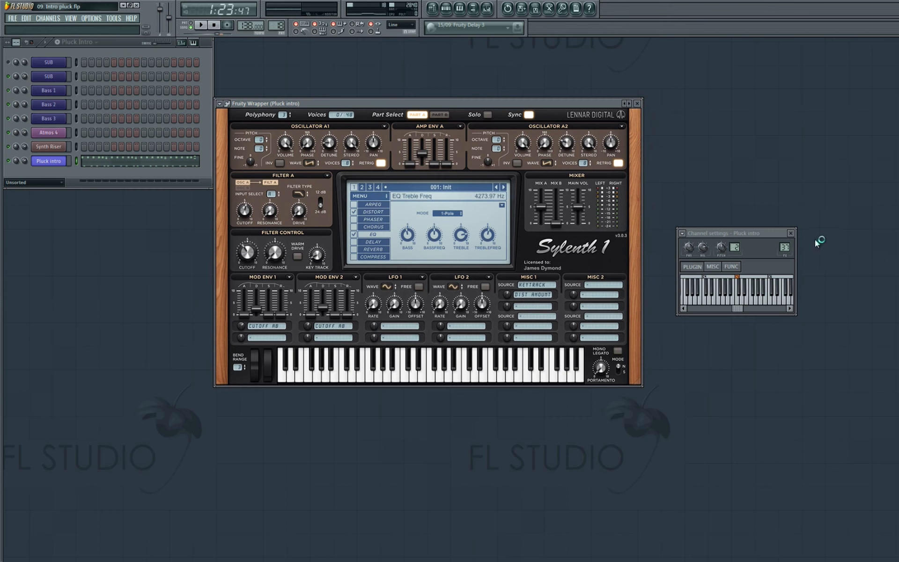
pyautogui.click(790, 233)
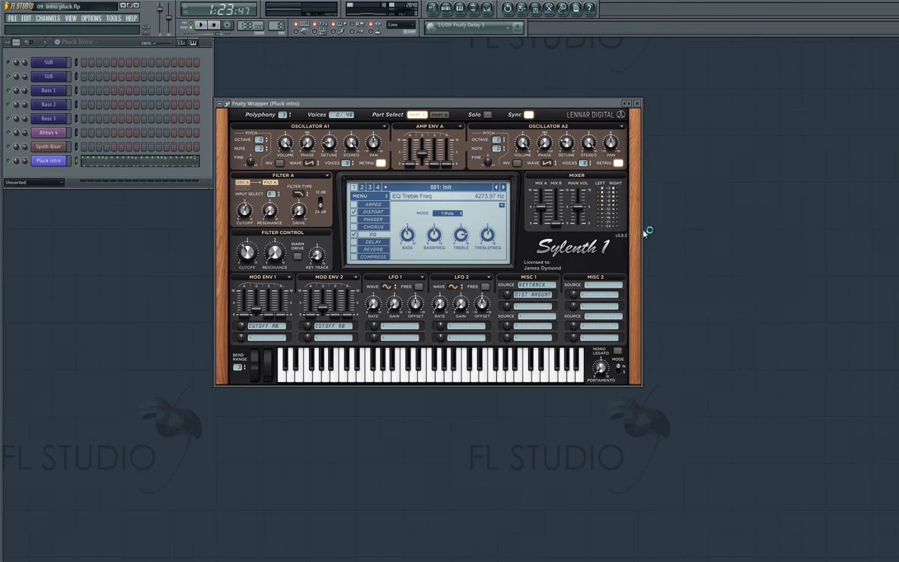